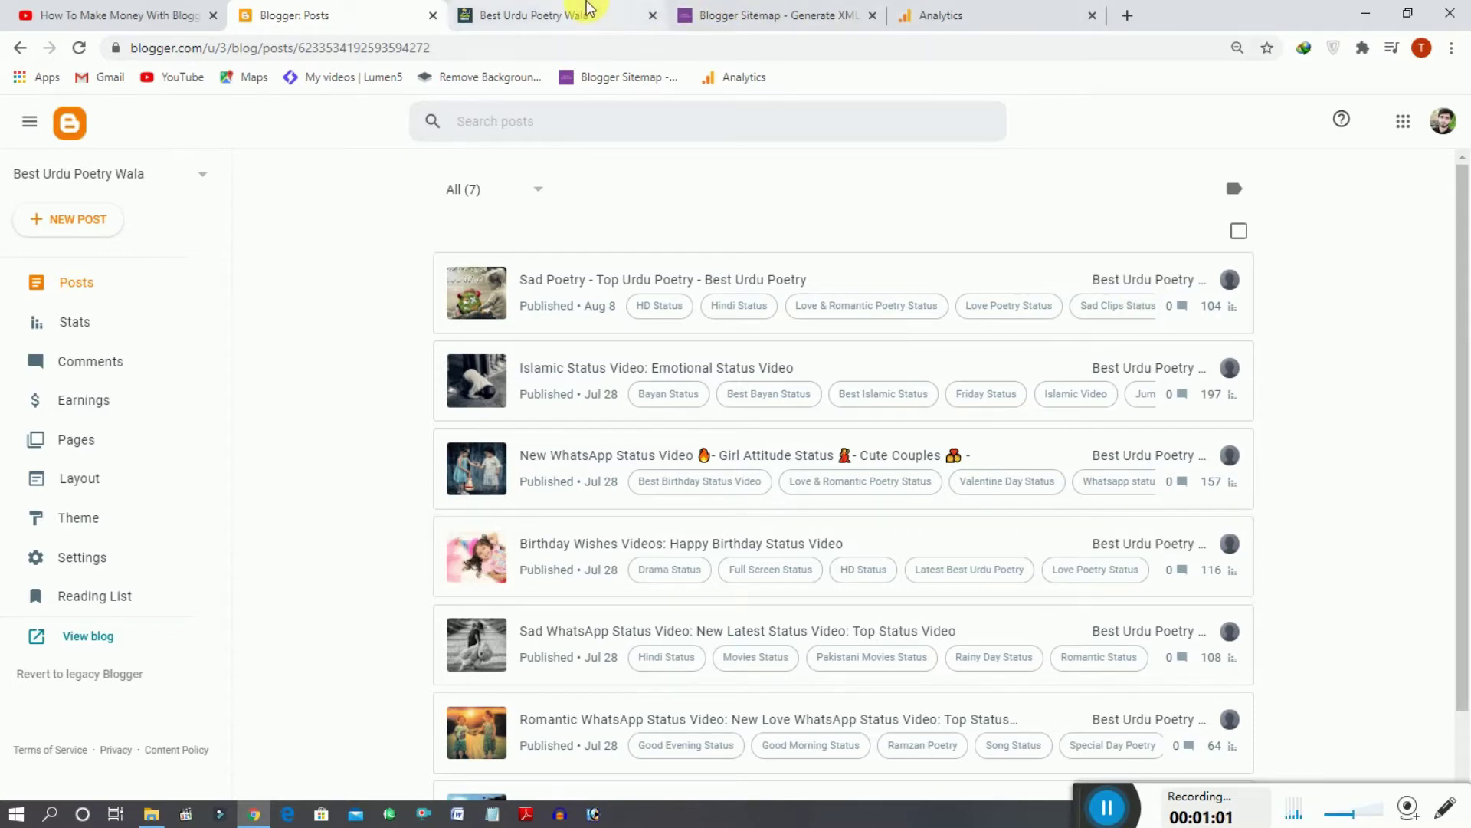
# Look through the published Best Urdu Poetry Wala blog's home page down to the footer and back
pyautogui.click(587, 9)
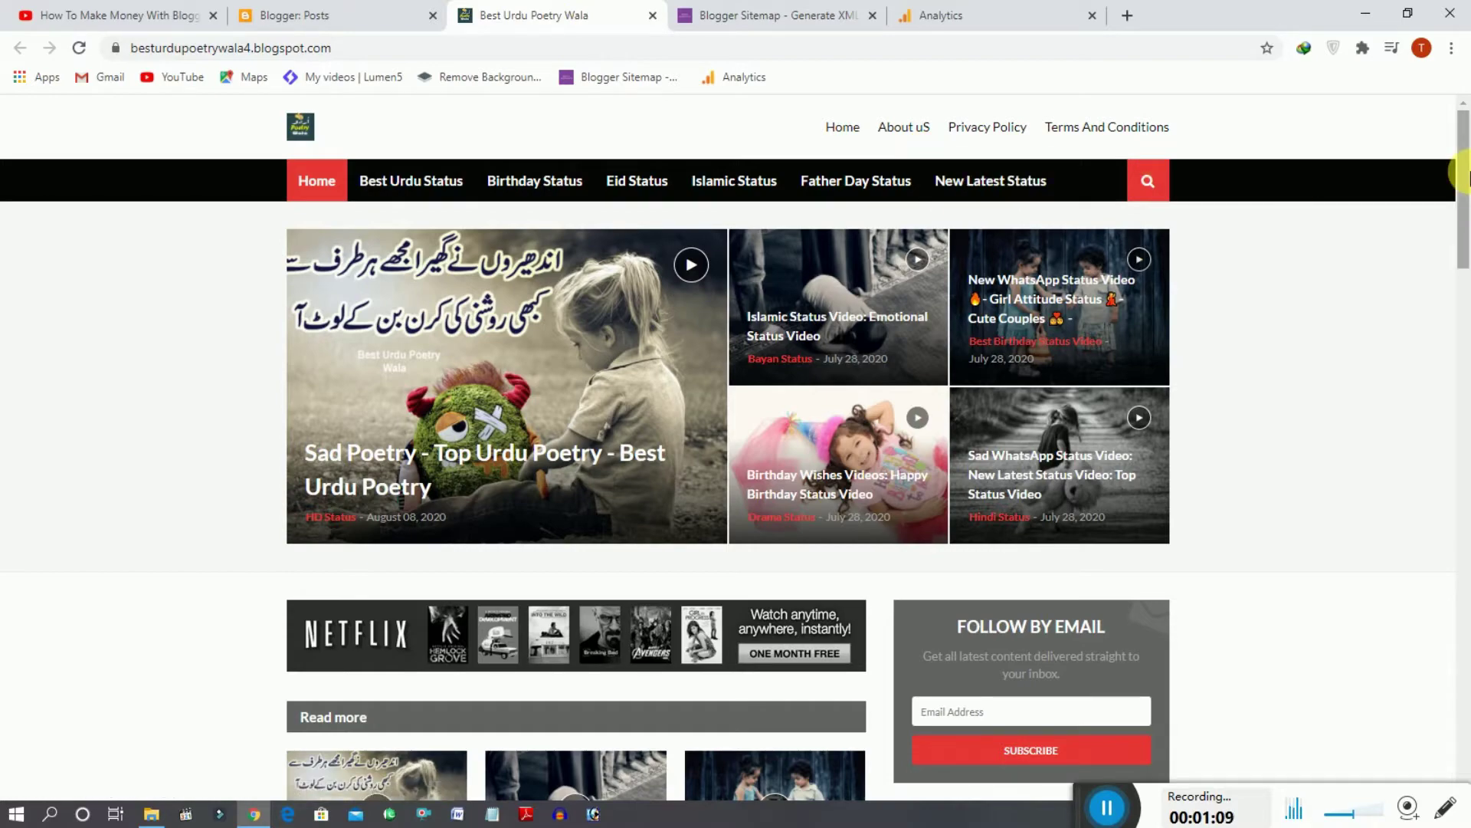
pyautogui.moveTo(1467, 176); pyautogui.dragTo(1468, 717)
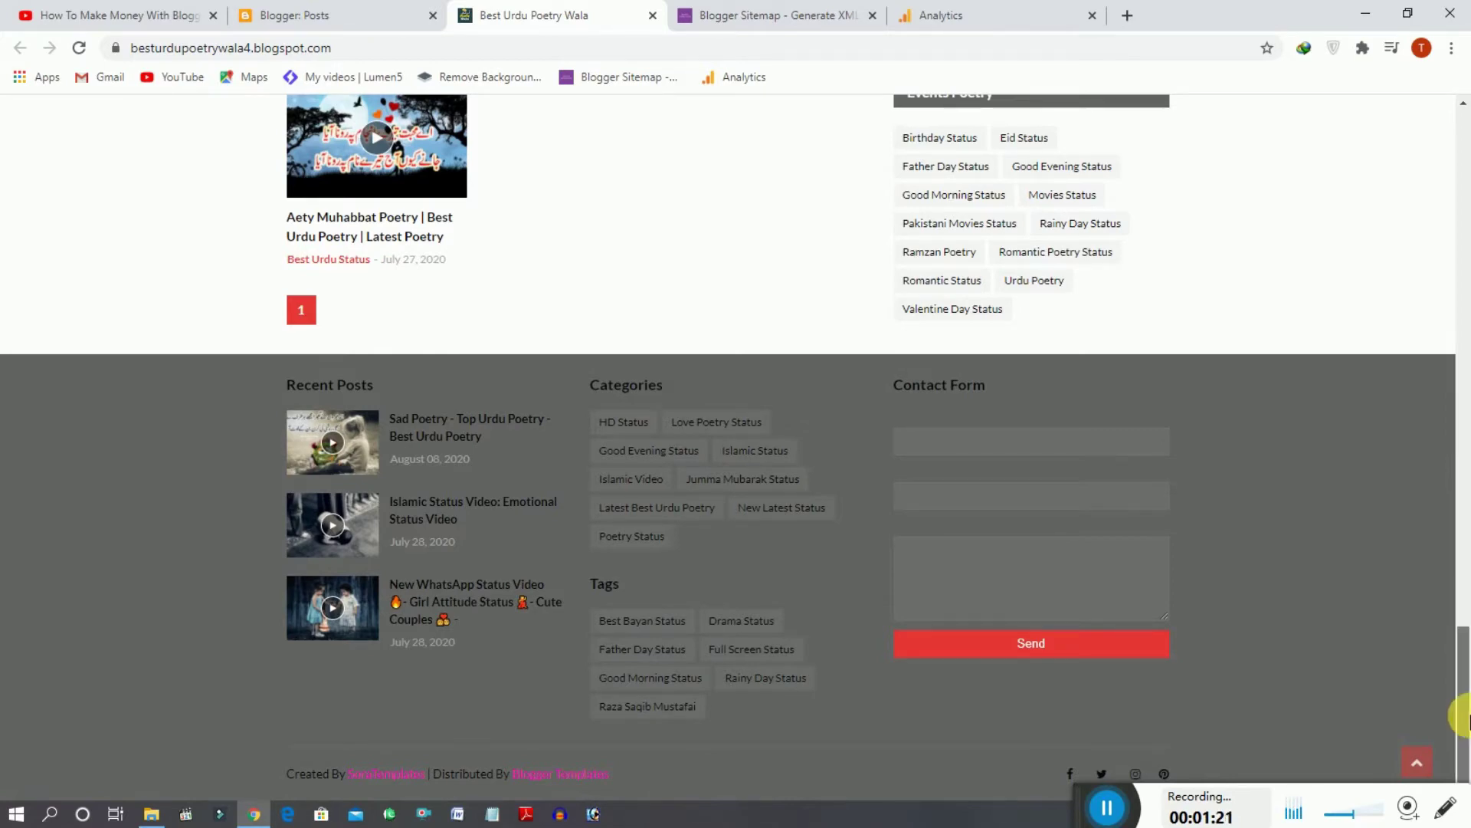
pyautogui.moveTo(1465, 716); pyautogui.dragTo(1465, 385)
pyautogui.moveTo(1468, 226); pyautogui.dragTo(1467, 146)
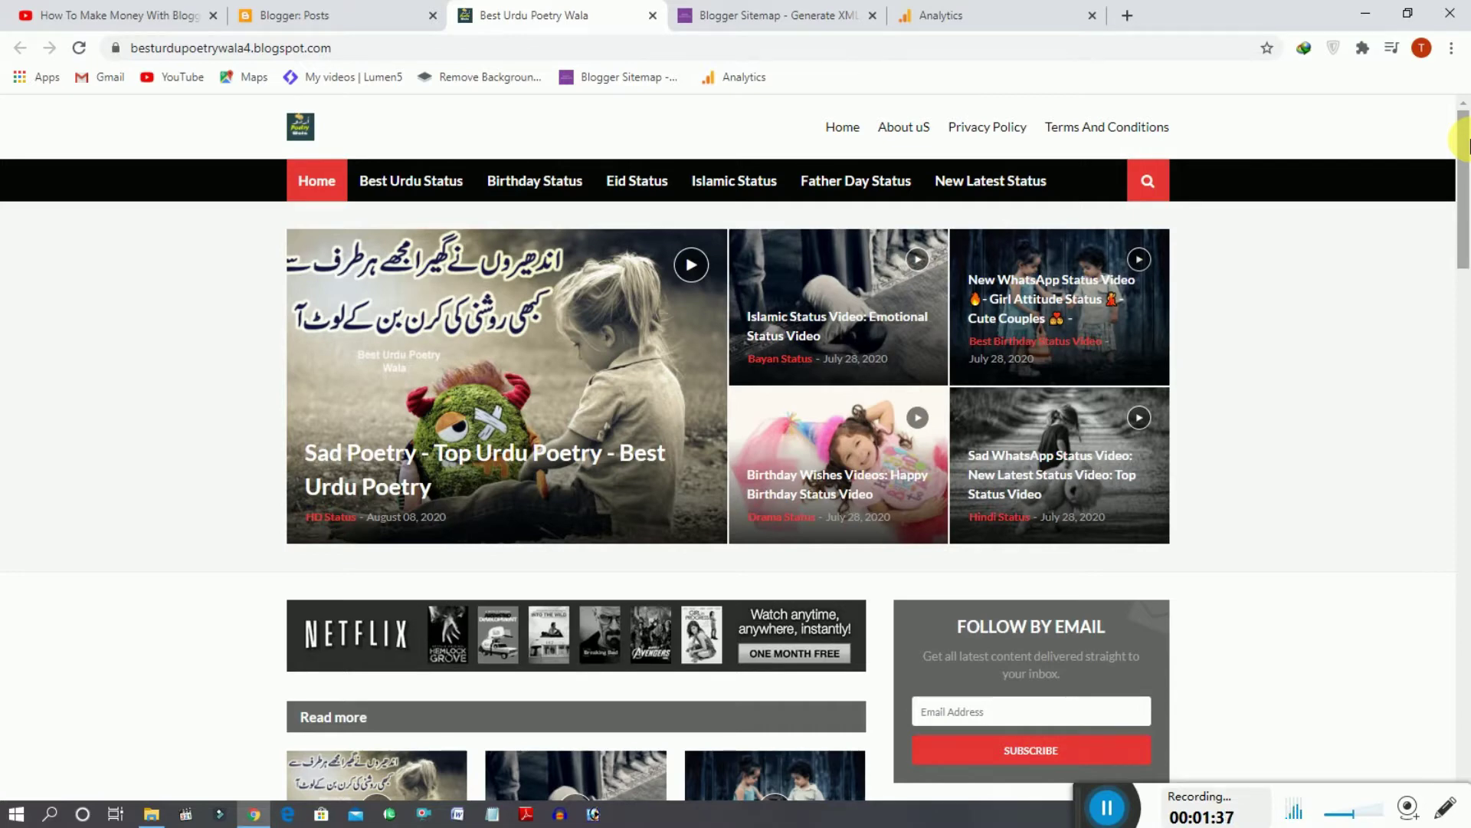
# Open the Google Analytics Property ID setting in the blog's Blogger settings and close it without entering an ID
pyautogui.click(352, 10)
pyautogui.moveTo(881, 345)
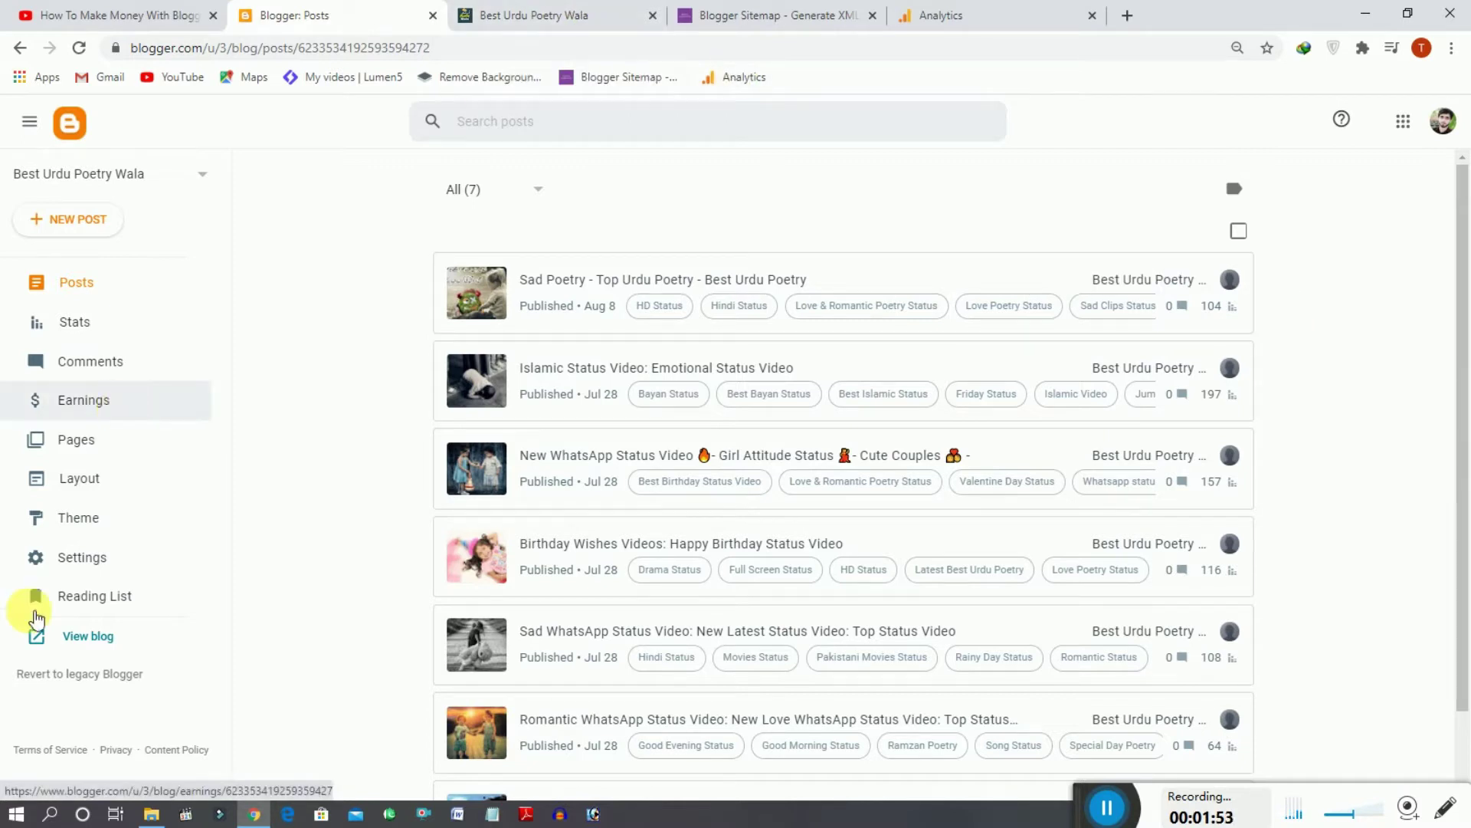
pyautogui.click(83, 567)
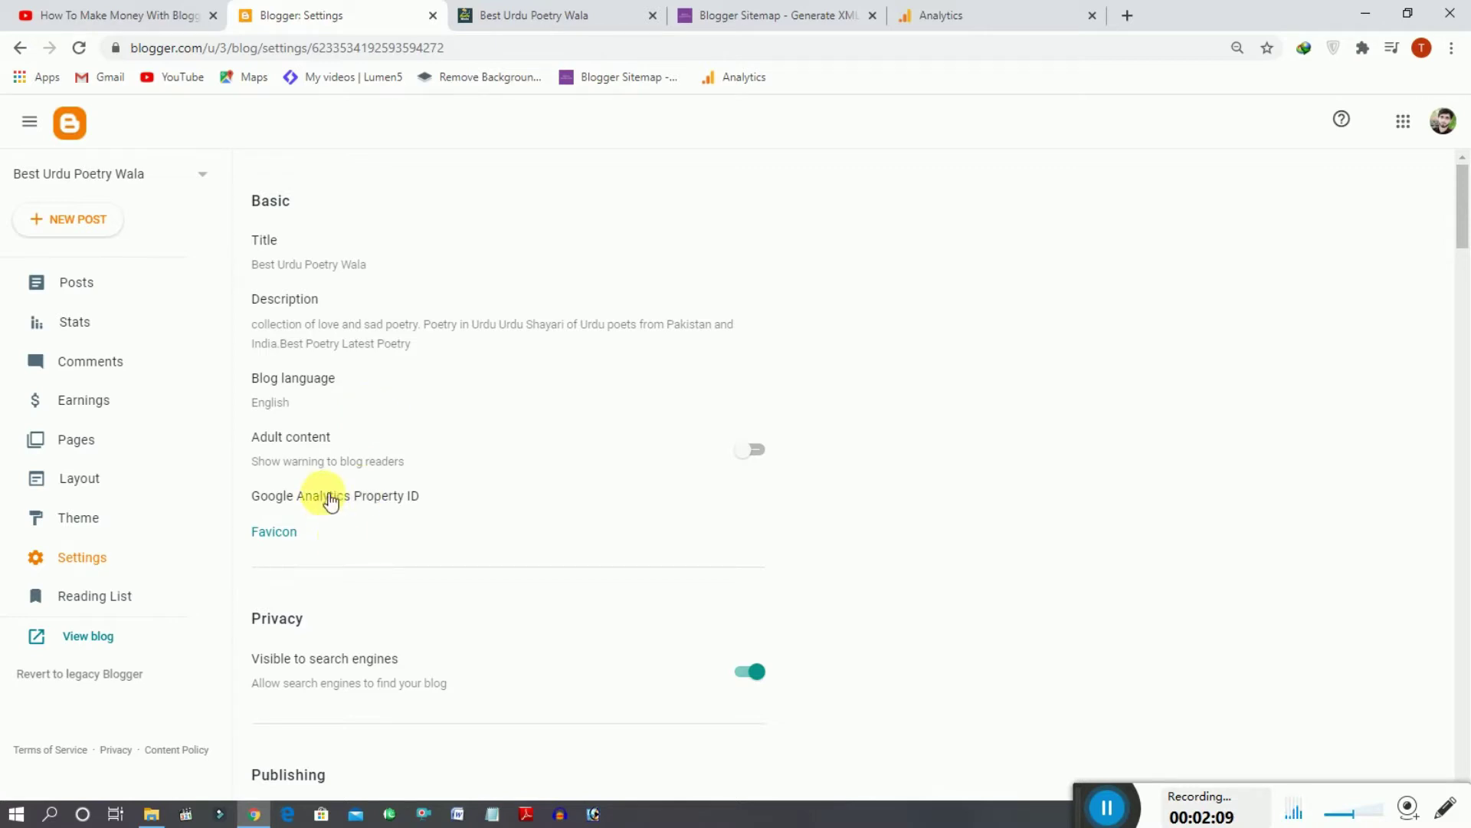
pyautogui.click(384, 506)
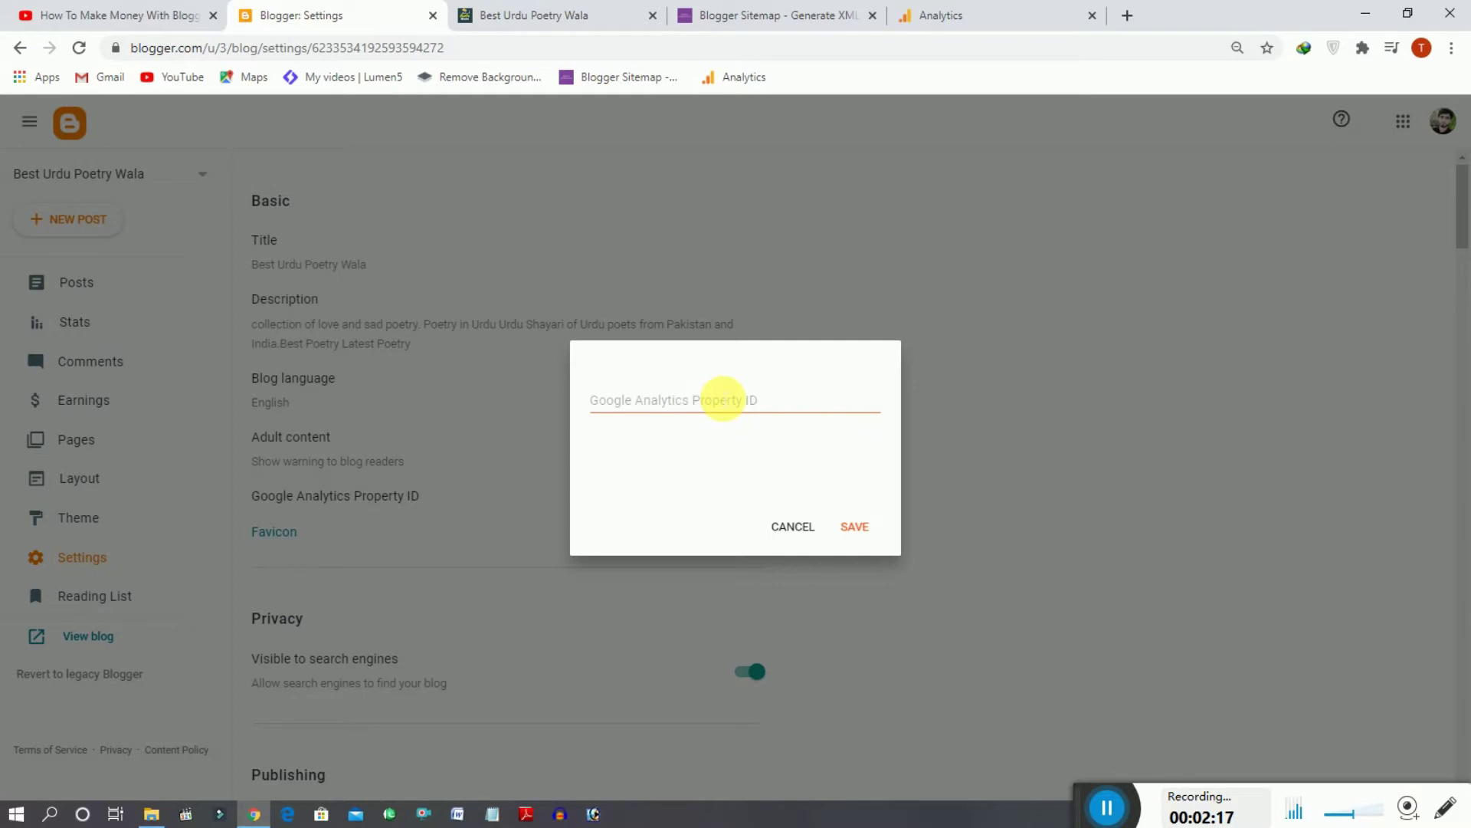
pyautogui.click(723, 398)
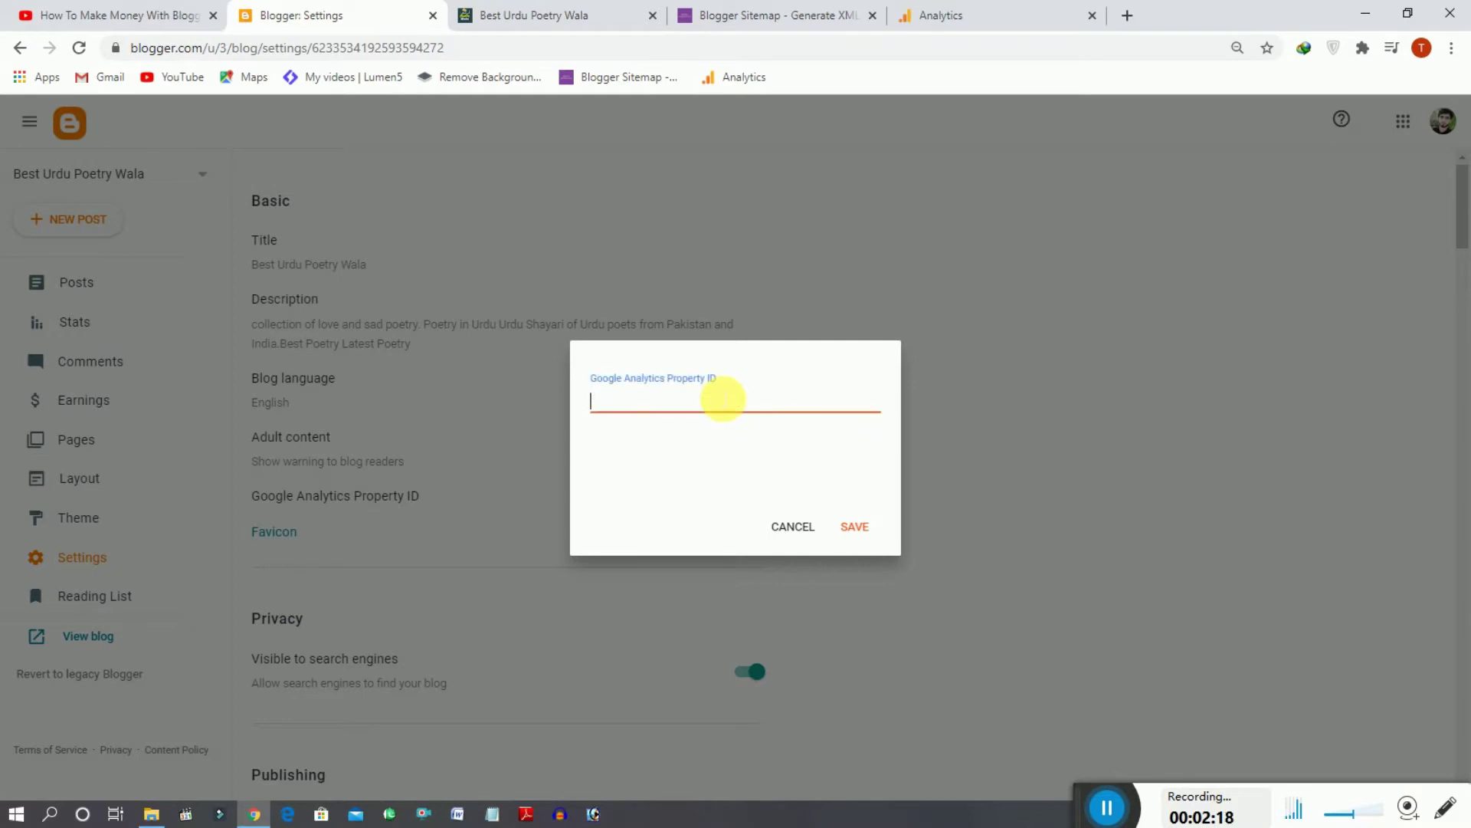
pyautogui.click(790, 526)
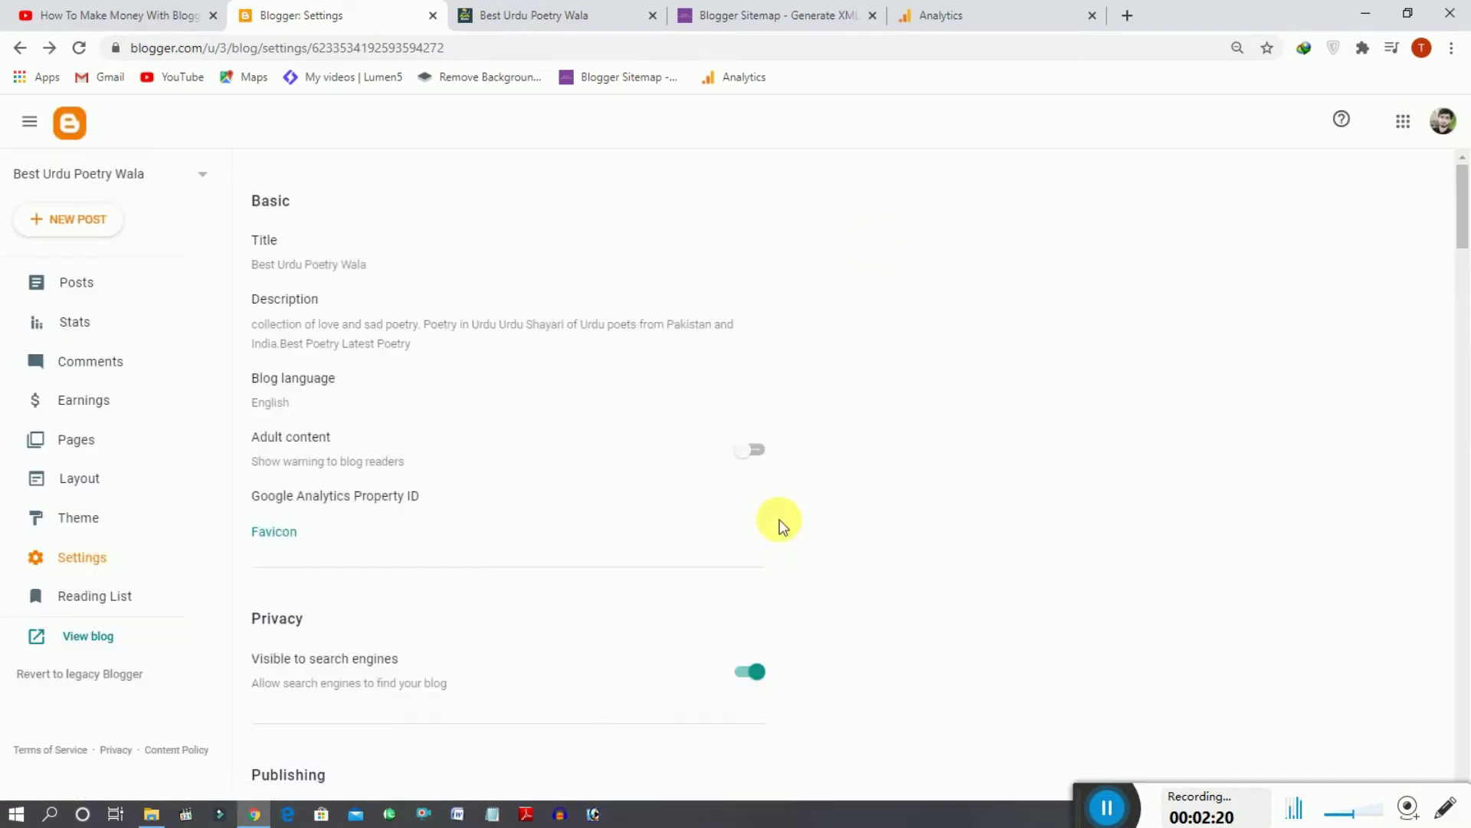
# Switch to Google Analytics and start measuring to begin creating a new account
pyautogui.click(969, 12)
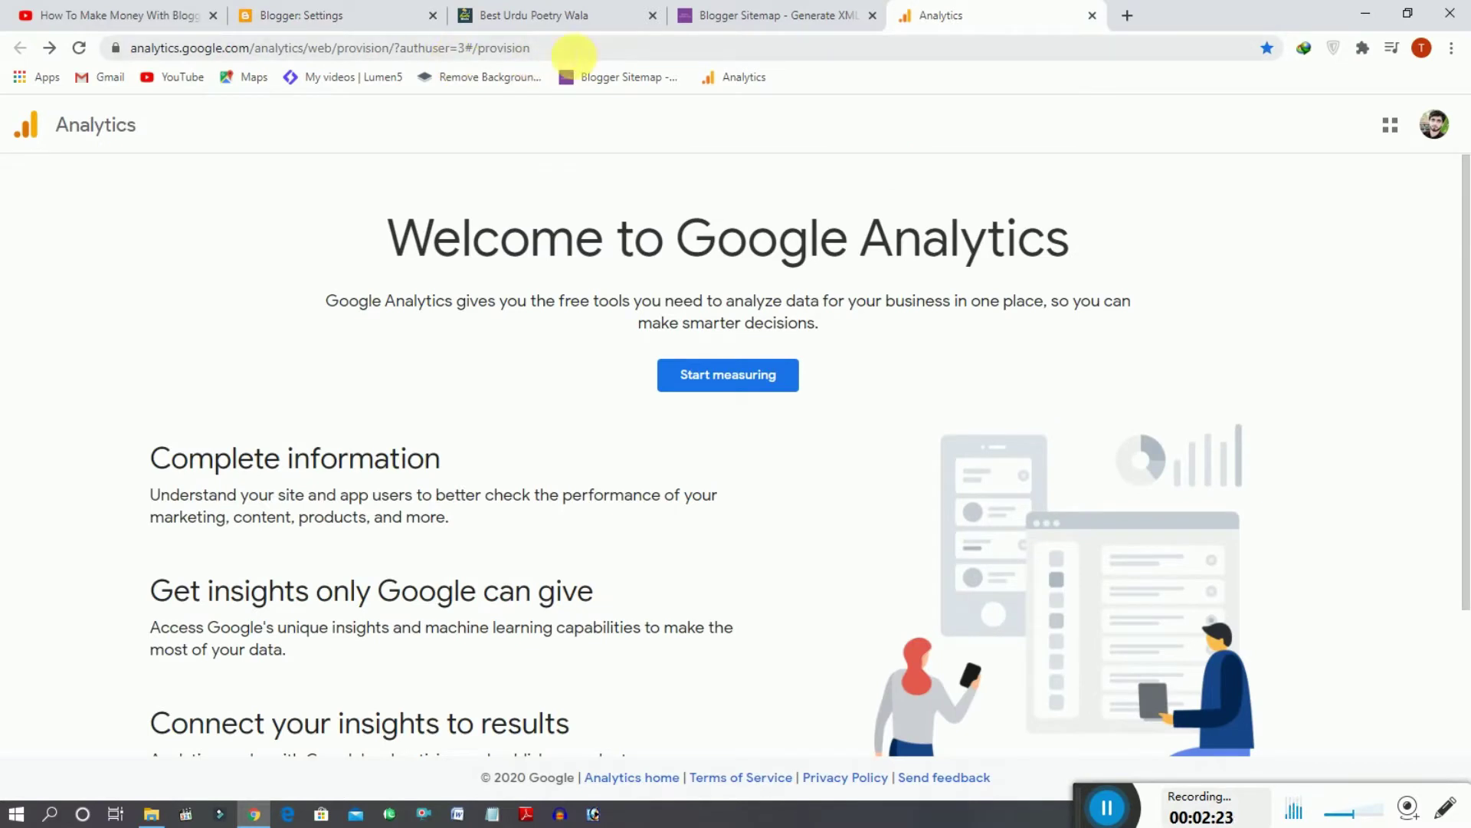
pyautogui.click(573, 49)
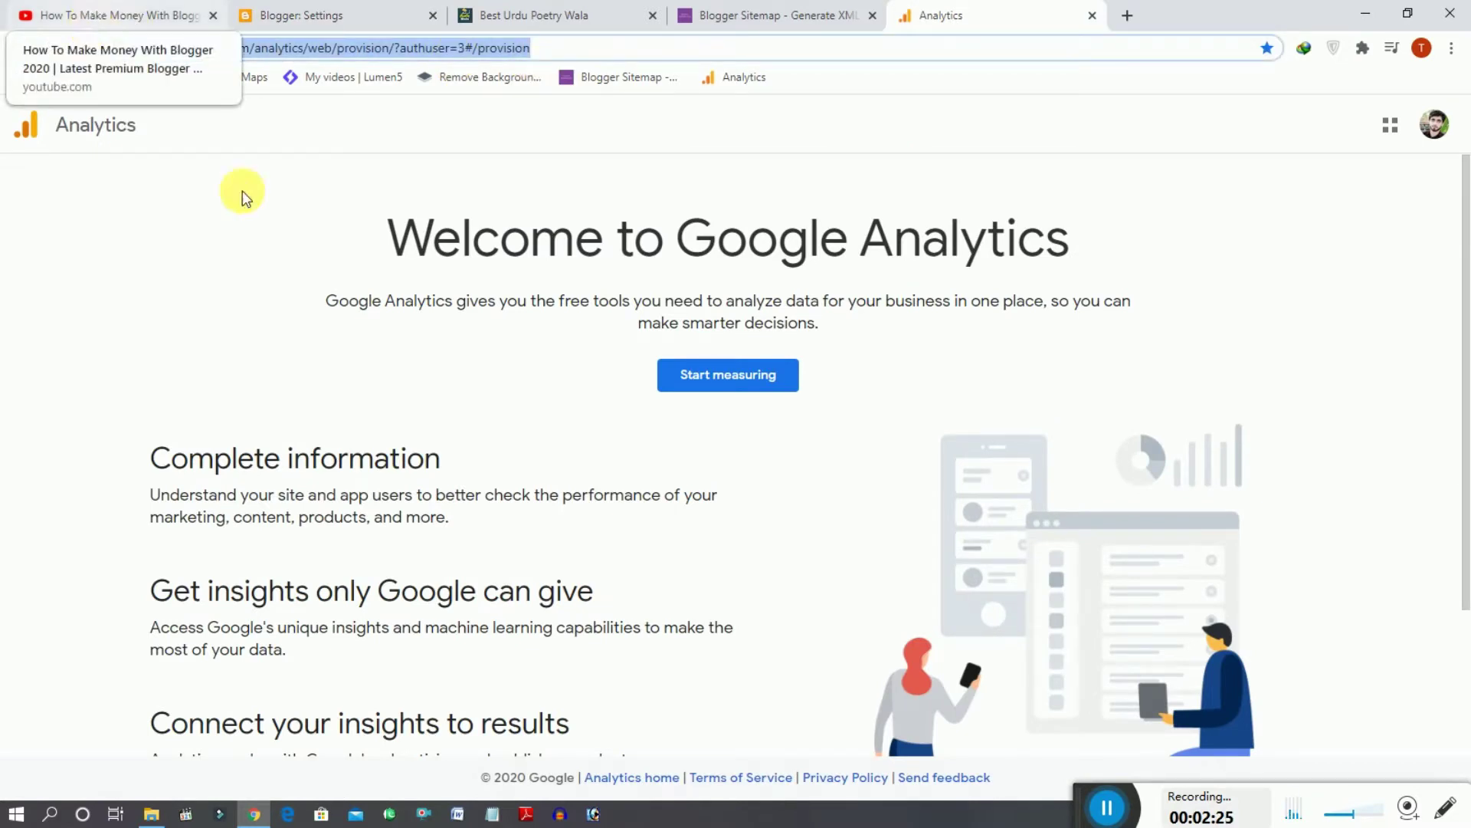
pyautogui.click(312, 276)
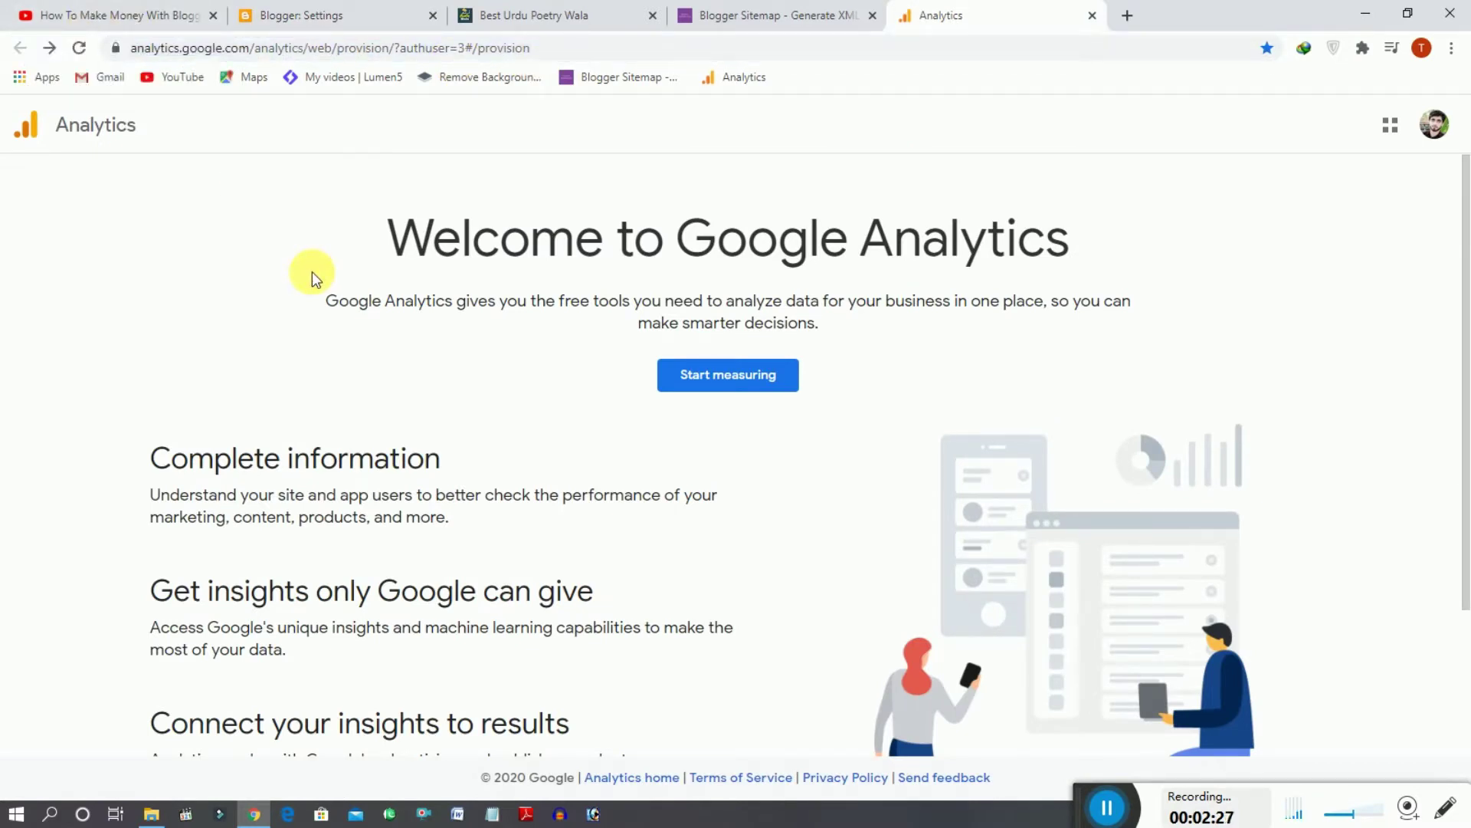
pyautogui.click(135, 48)
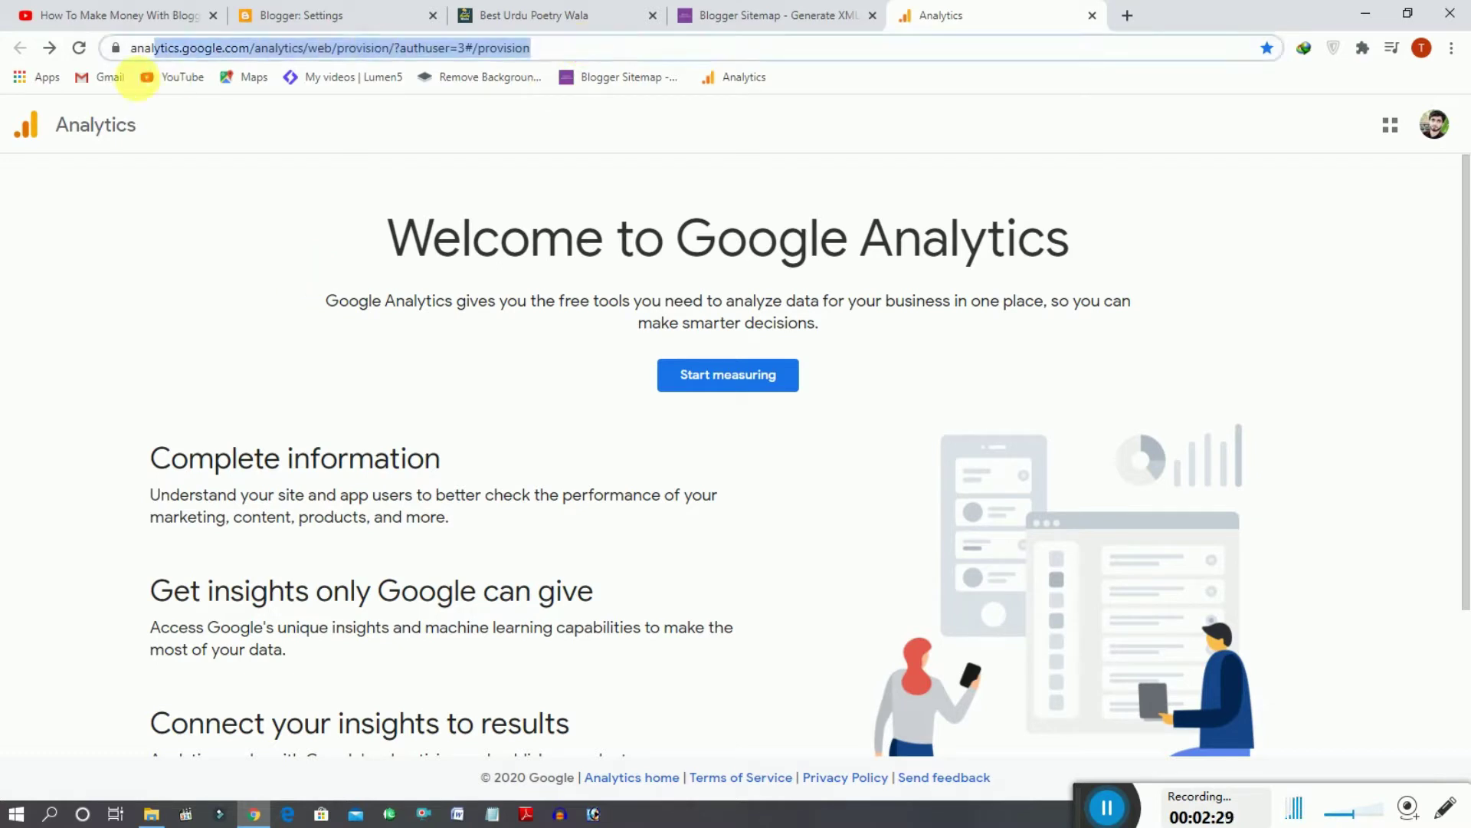
pyautogui.click(287, 302)
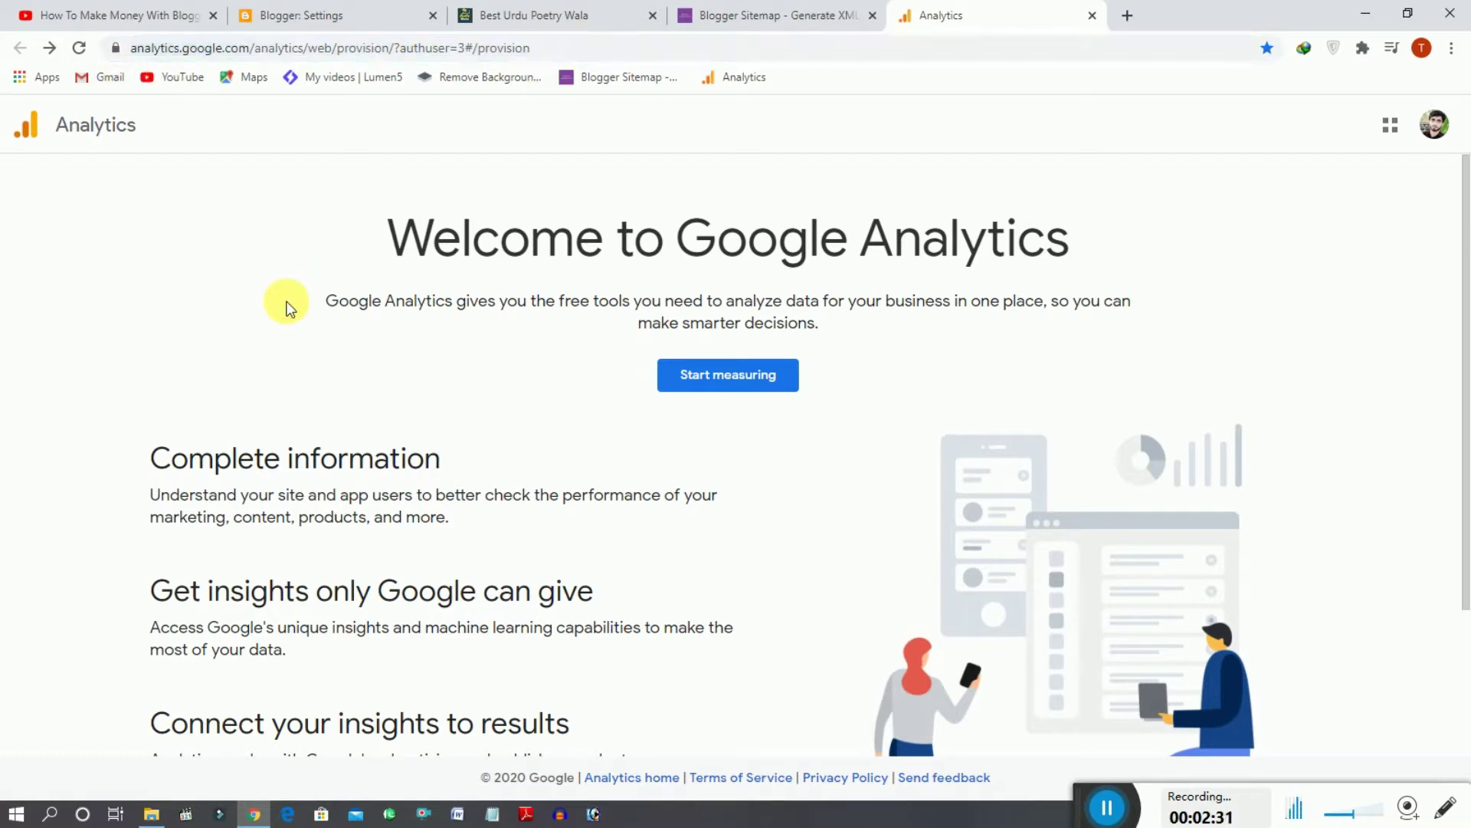
pyautogui.click(749, 385)
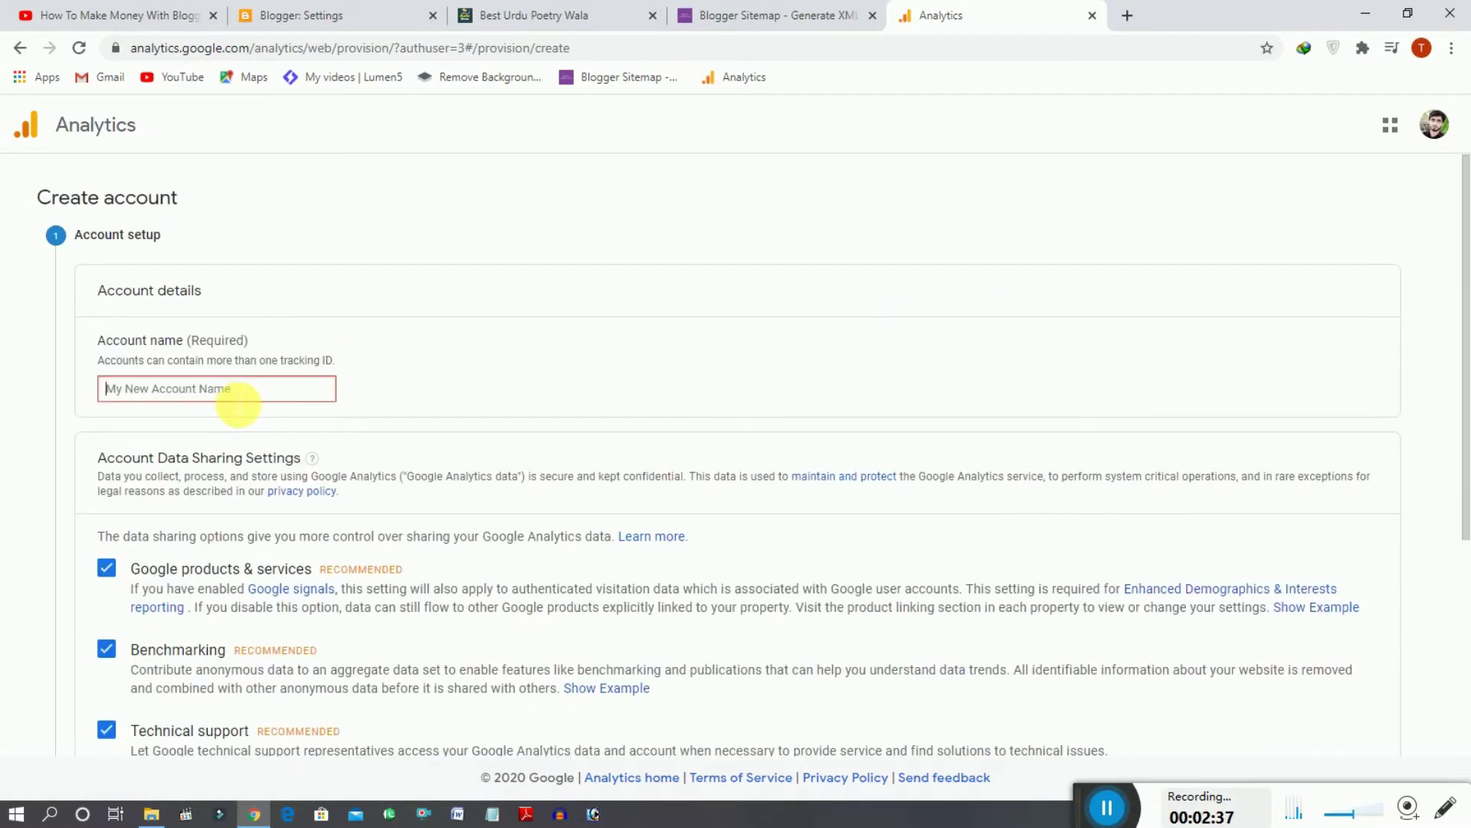
# Name the Analytics account "Best Urdu Poetry Wala", keep the recommended data sharing options and continue
pyautogui.click(230, 392)
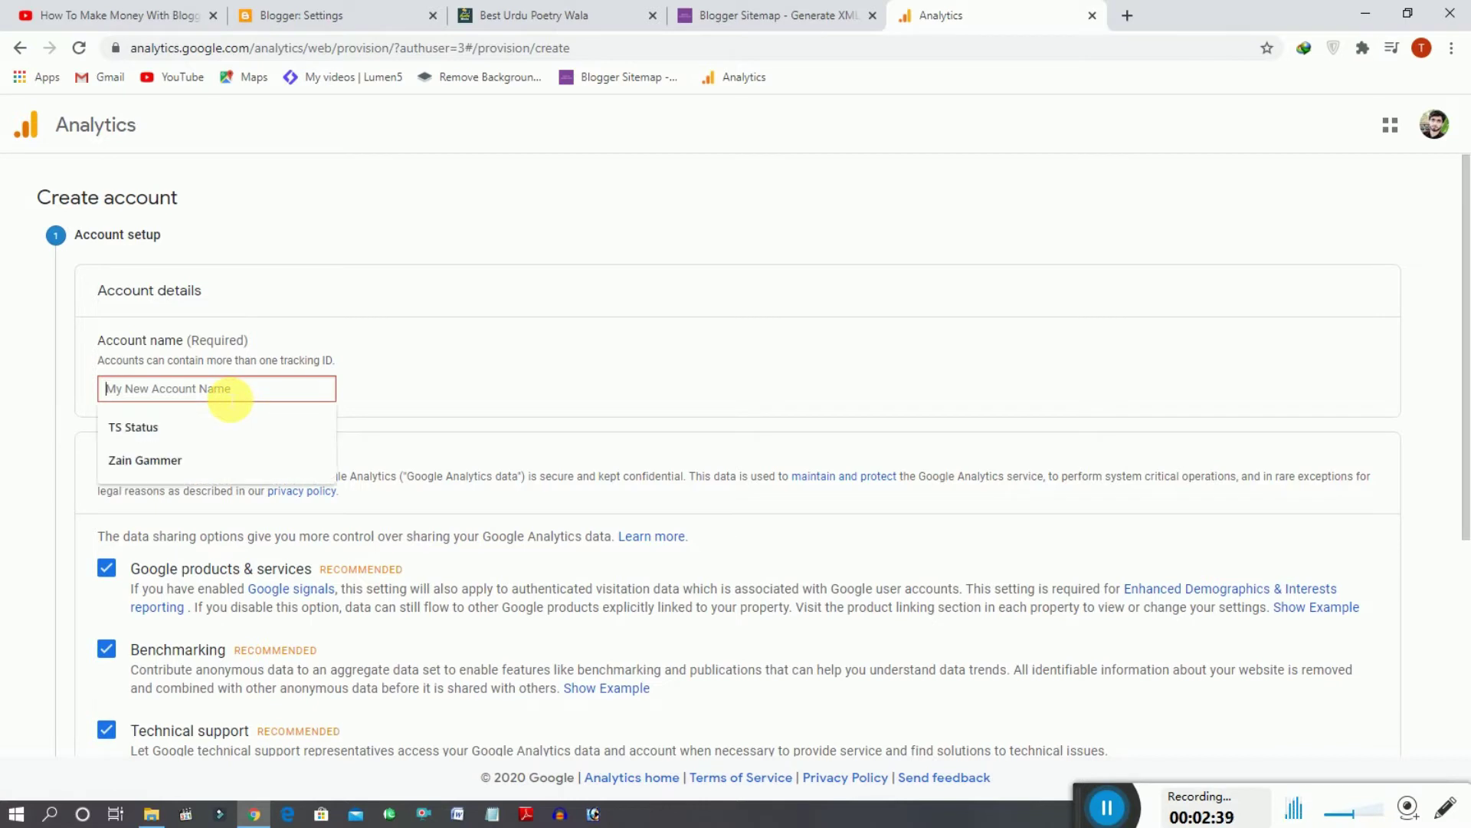
pyautogui.write('Be')
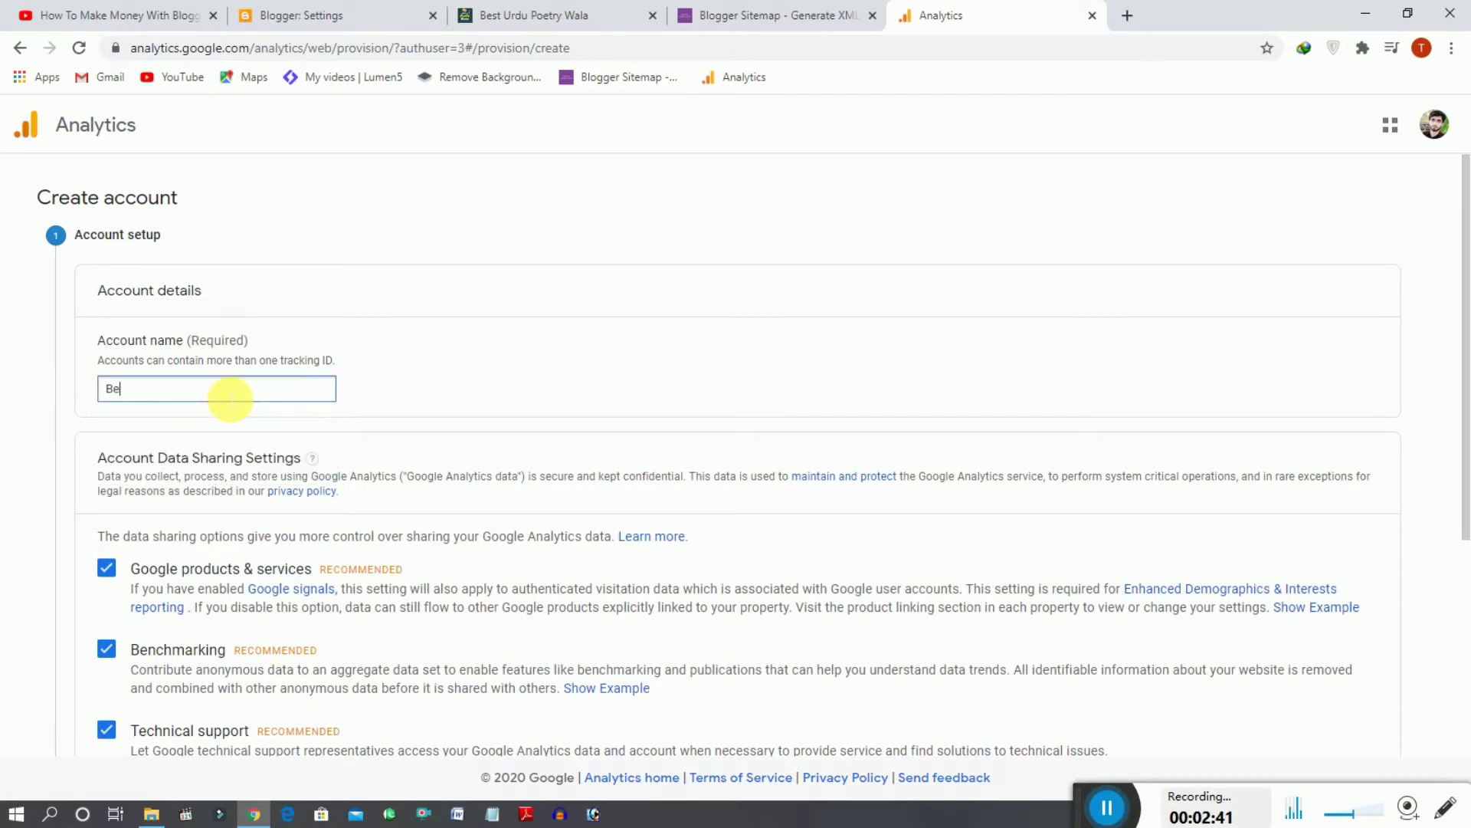
pyautogui.write('st Urdu Poetry Wala')
pyautogui.moveTo(1467, 315); pyautogui.dragTo(1039, 533)
pyautogui.click(116, 617)
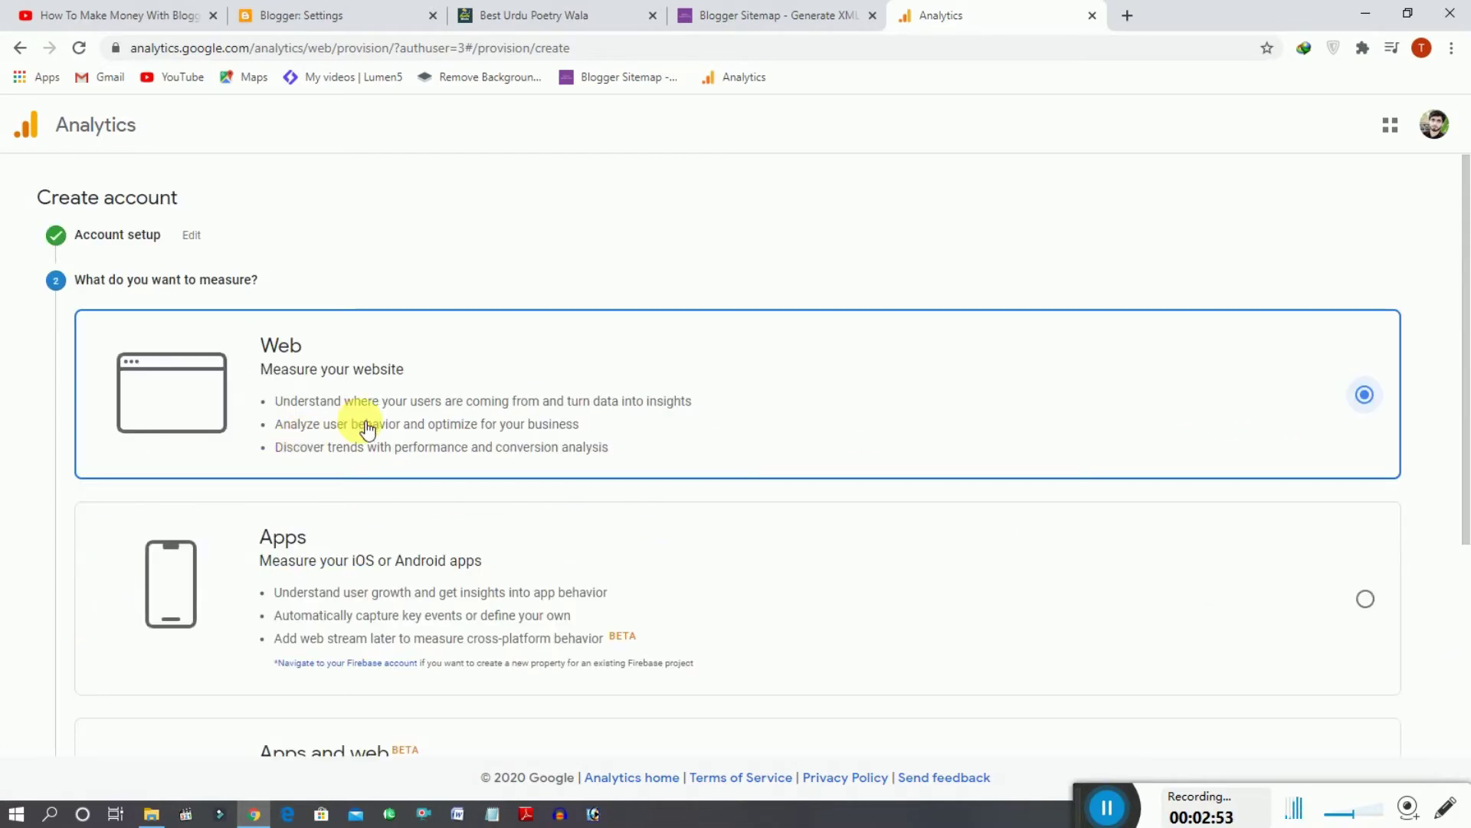
# Keep Web as what to measure, continue, and name the website "Best Urdu Poetry Wala" in the property details
pyautogui.moveTo(1467, 366); pyautogui.dragTo(1466, 454)
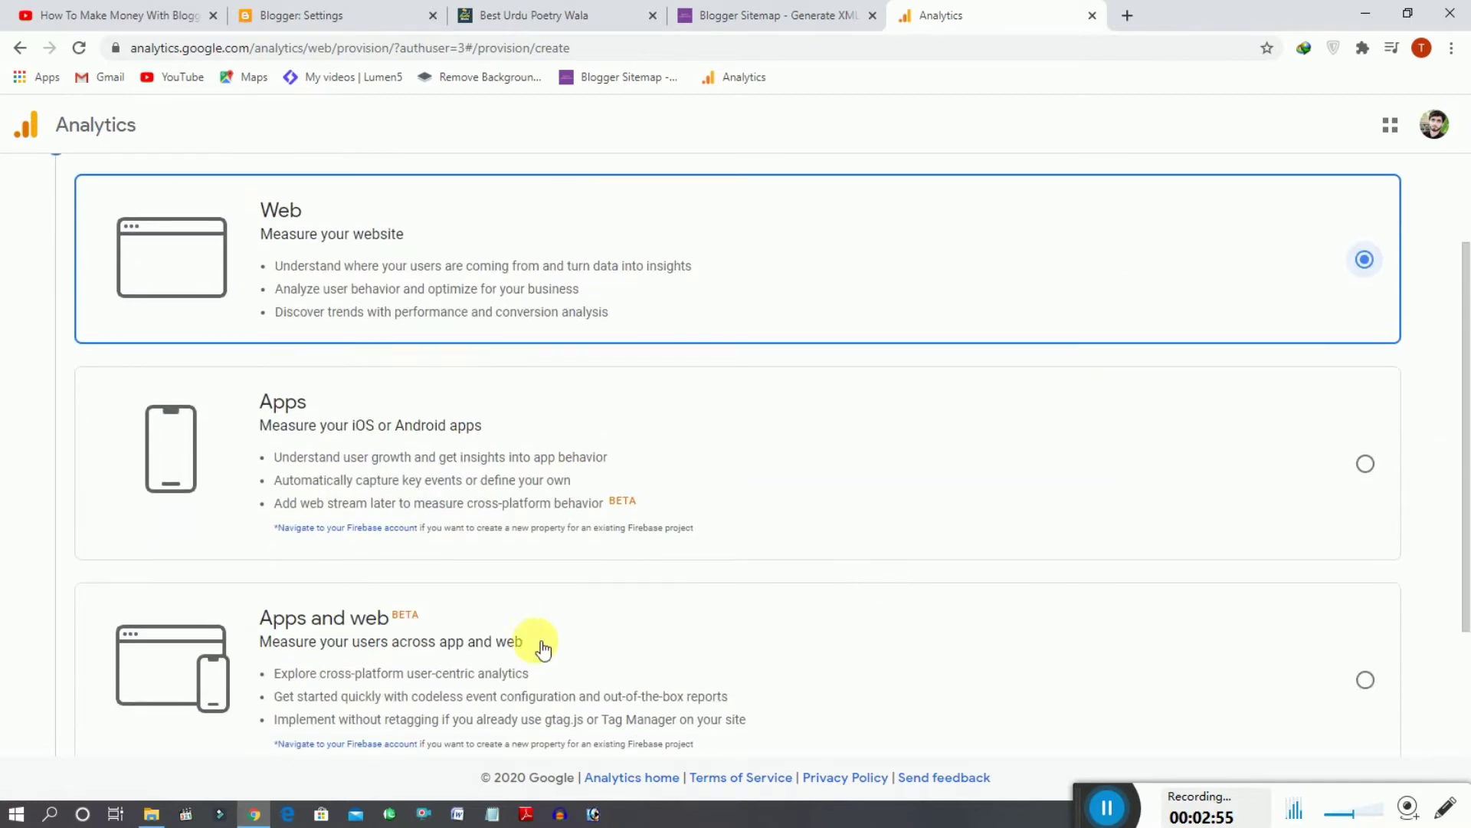
pyautogui.scroll(-3, 1281, 552)
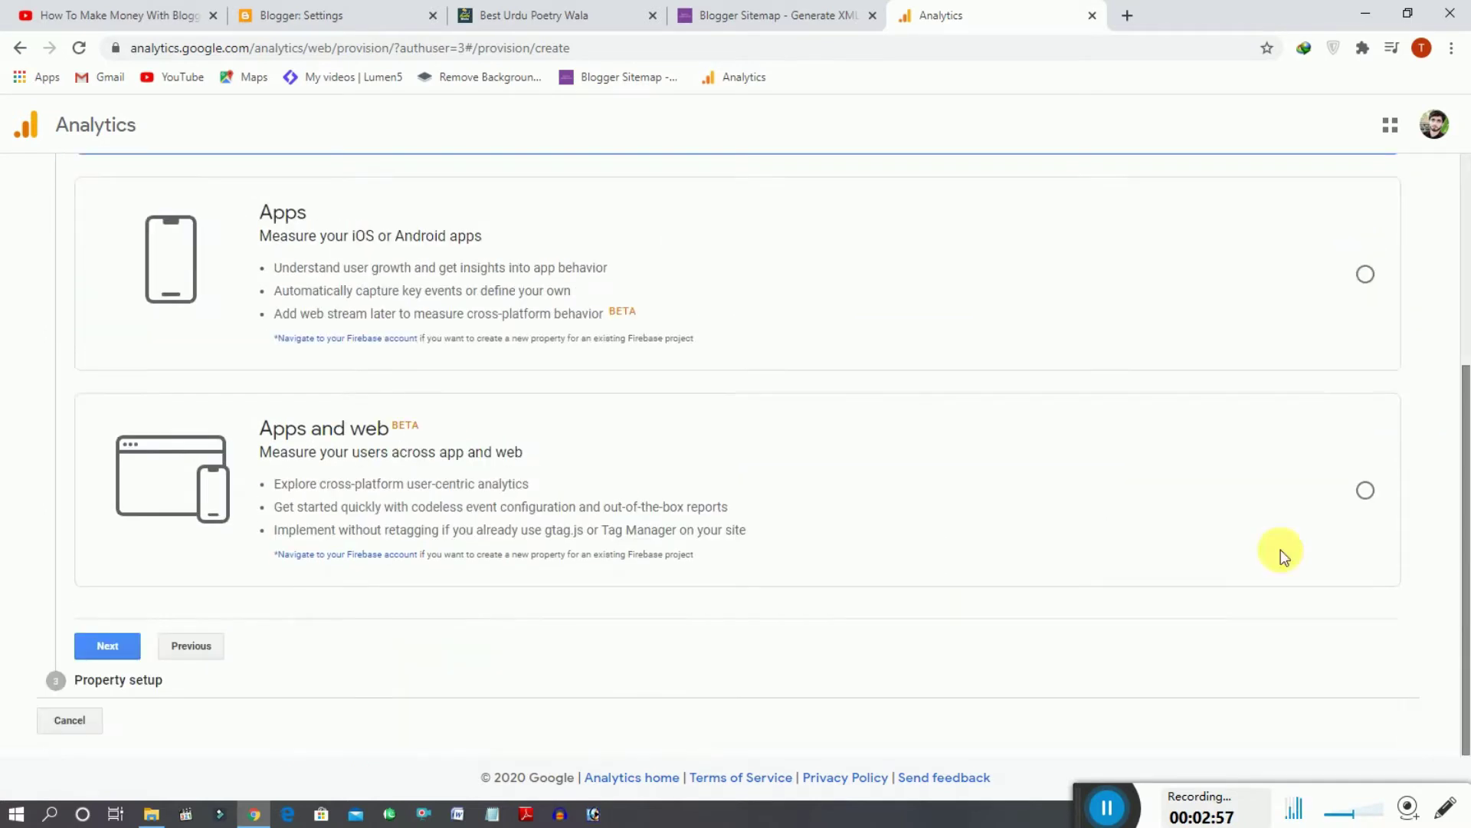
pyautogui.click(105, 650)
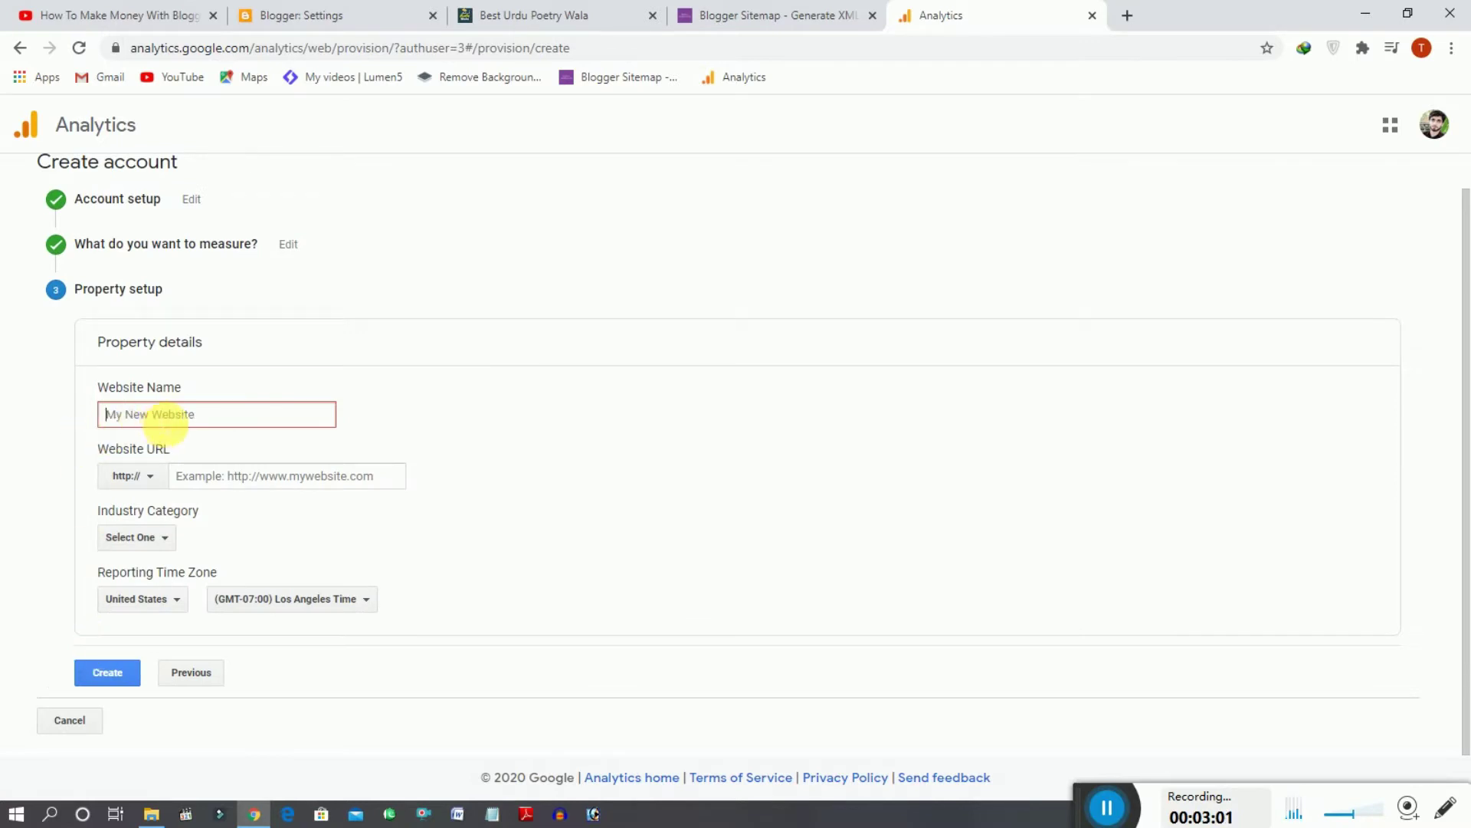
pyautogui.write('Be')
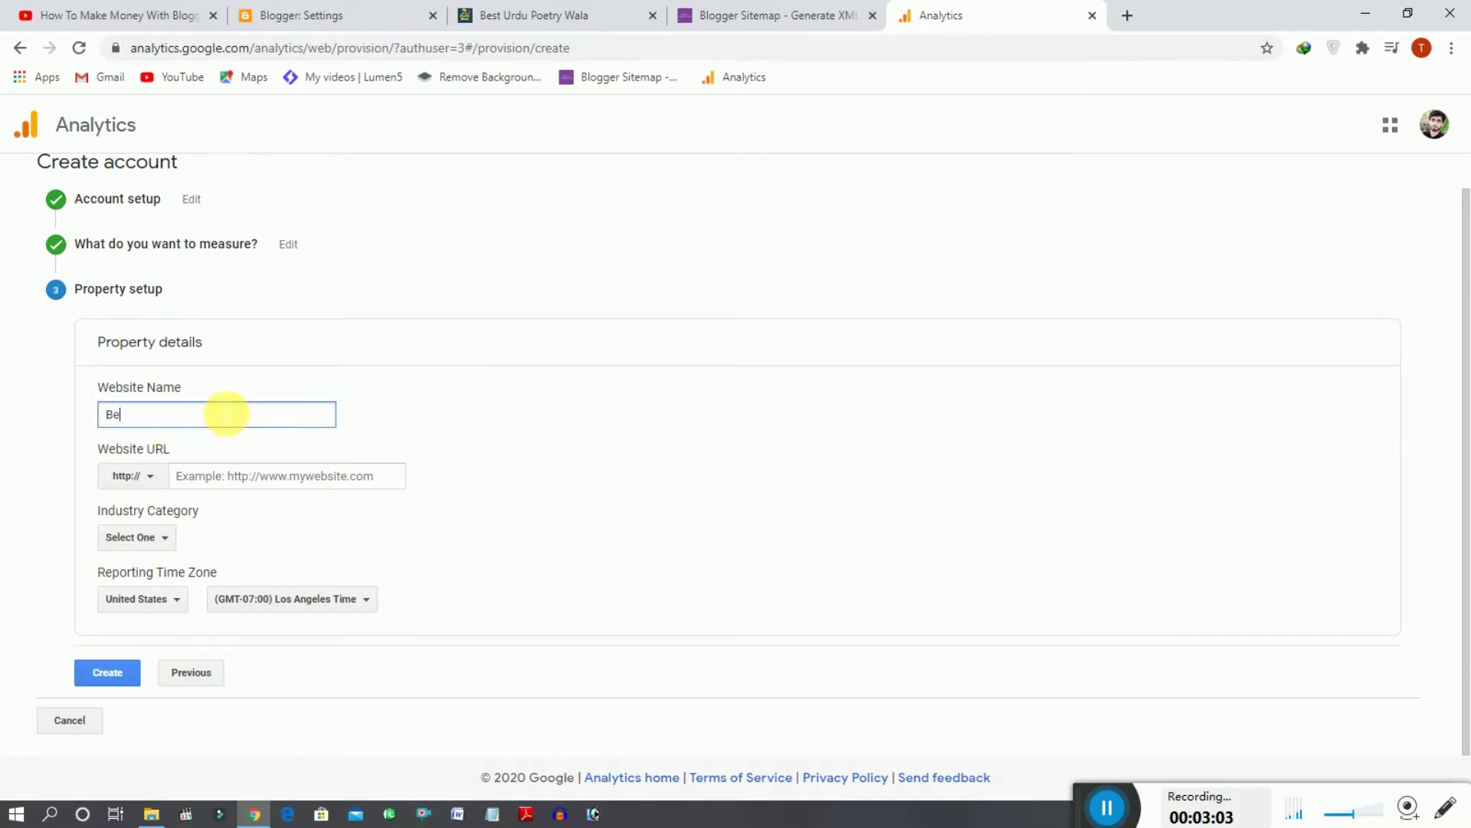
pyautogui.write('st Urdu Poetry Wala')
# Copy the published blog's address, besturdupoetrywala4.blogspot.com, into the Analytics property's website URL
pyautogui.click(260, 479)
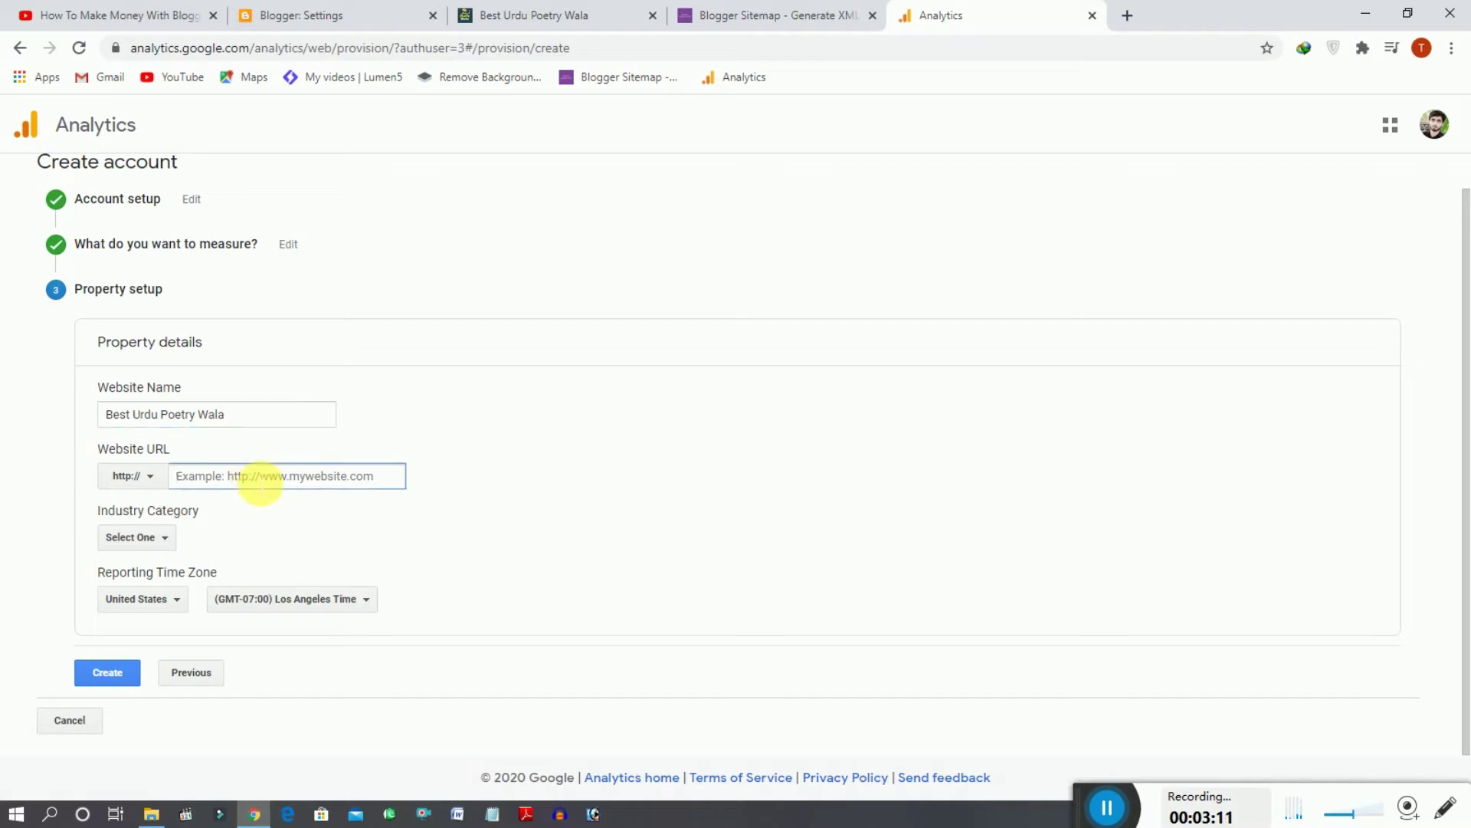
pyautogui.click(253, 14)
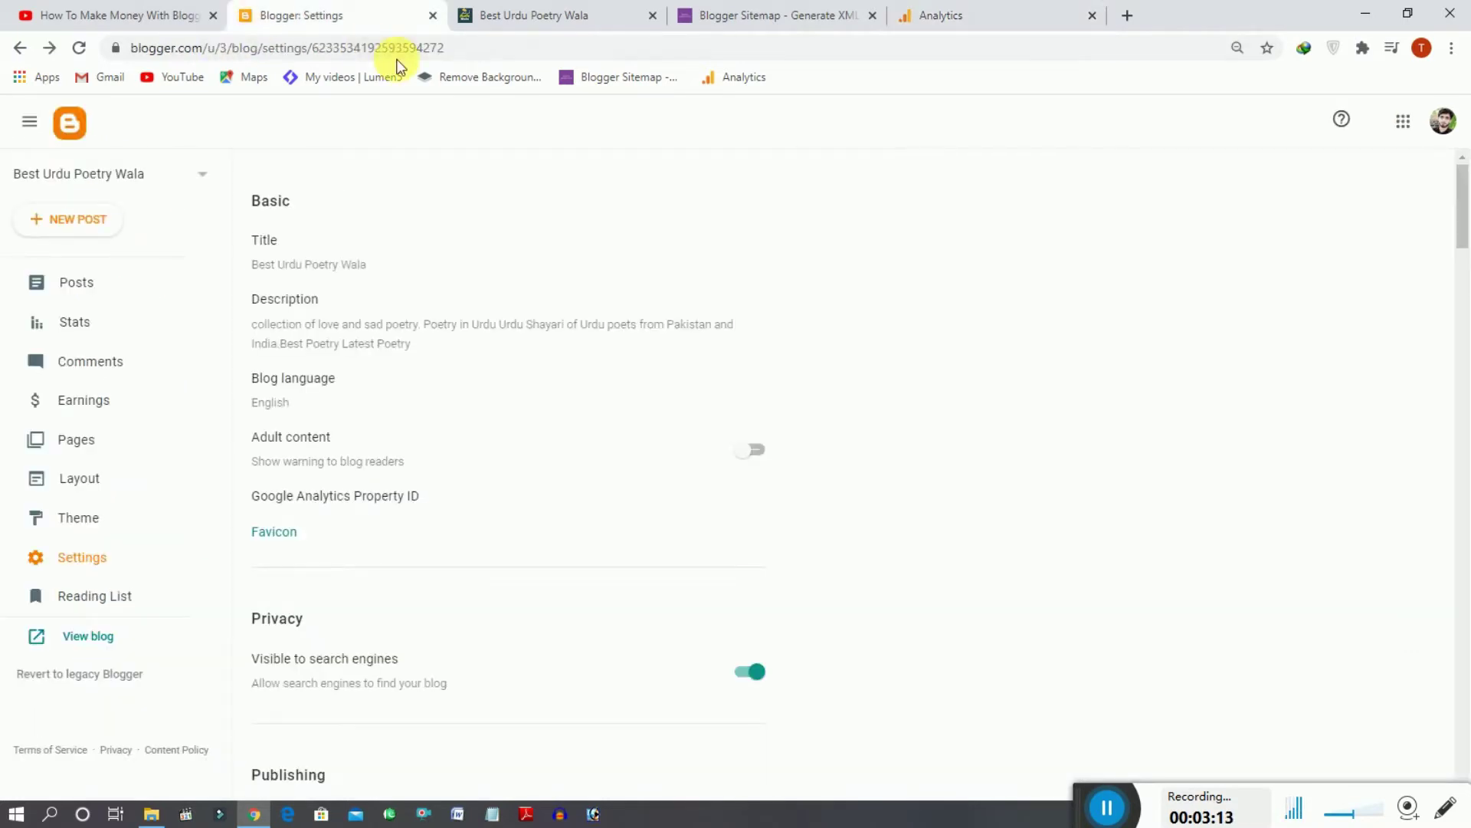
pyautogui.click(468, 20)
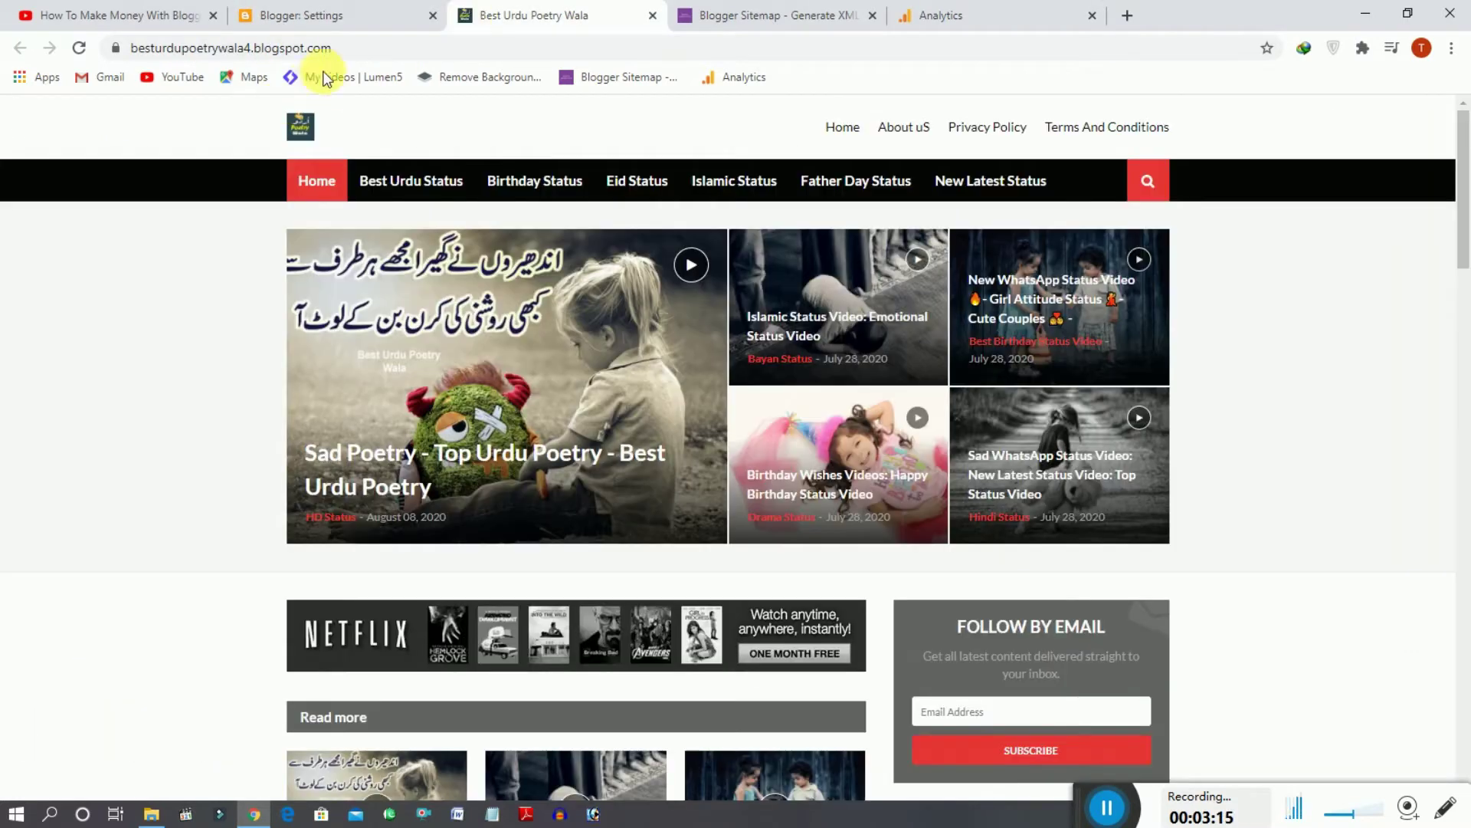
pyautogui.click(361, 47)
pyautogui.hotkey('ctrl', 'c')
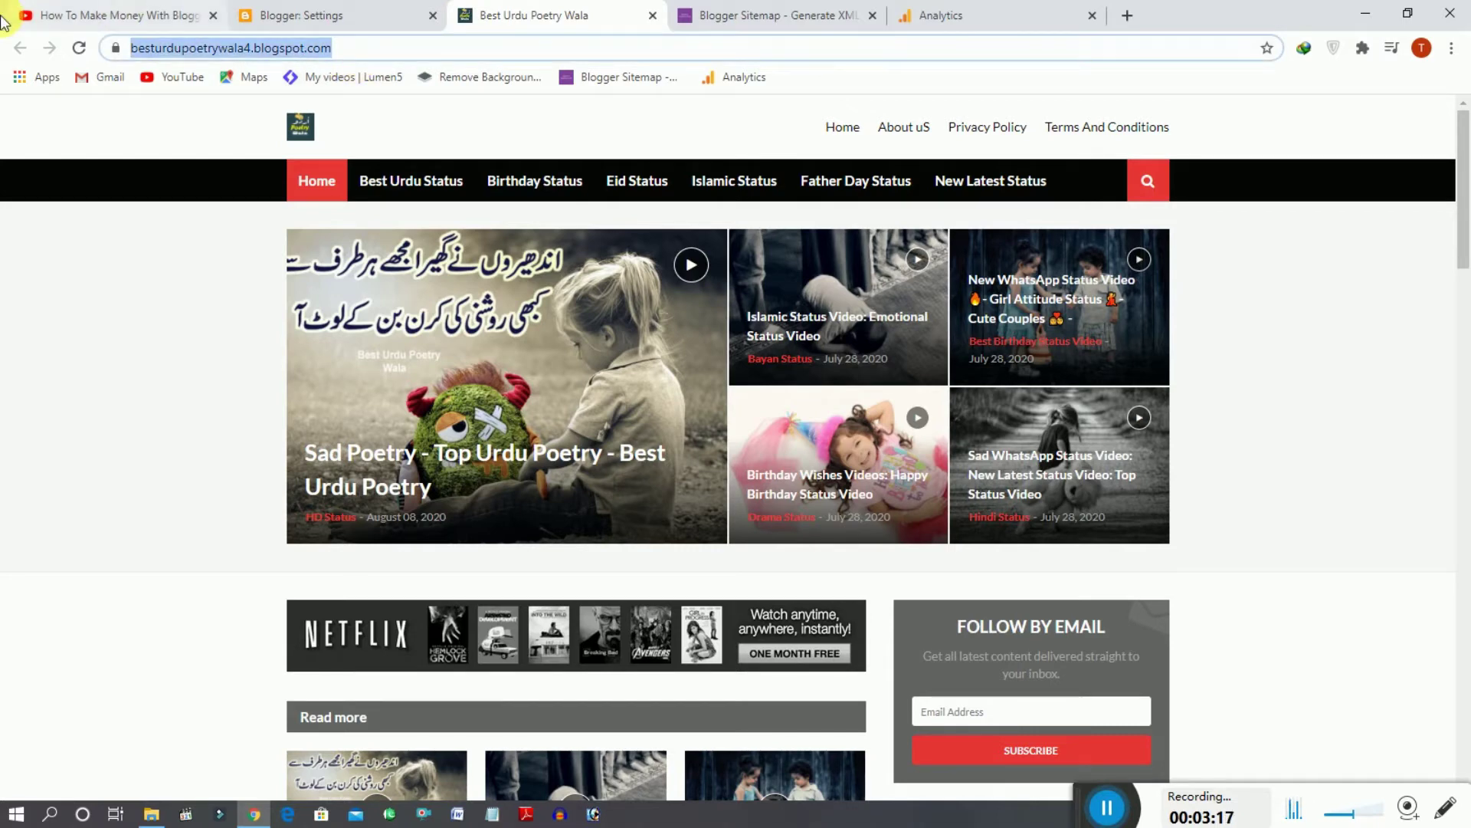
pyautogui.click(328, 12)
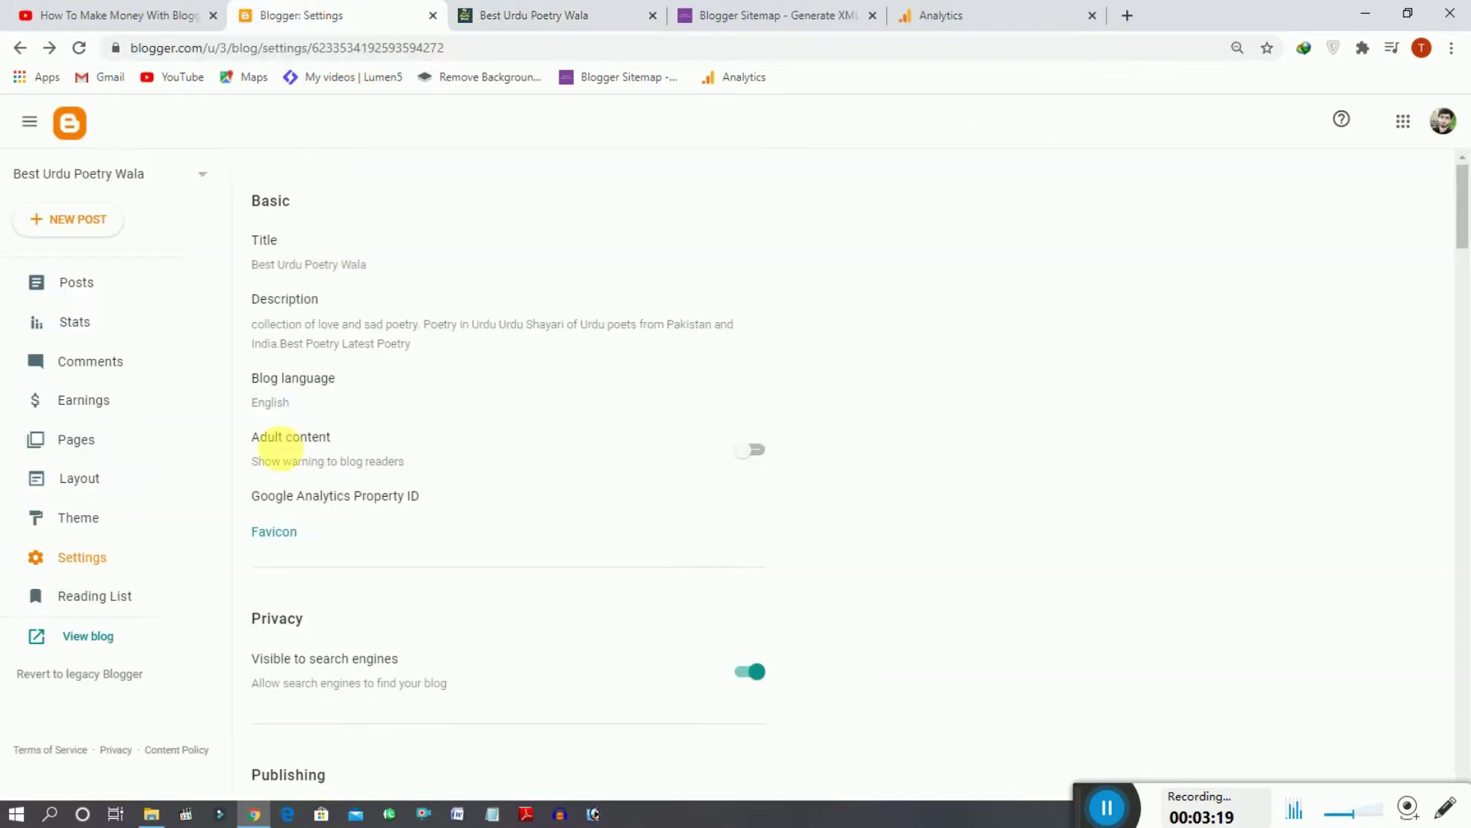
pyautogui.click(901, 16)
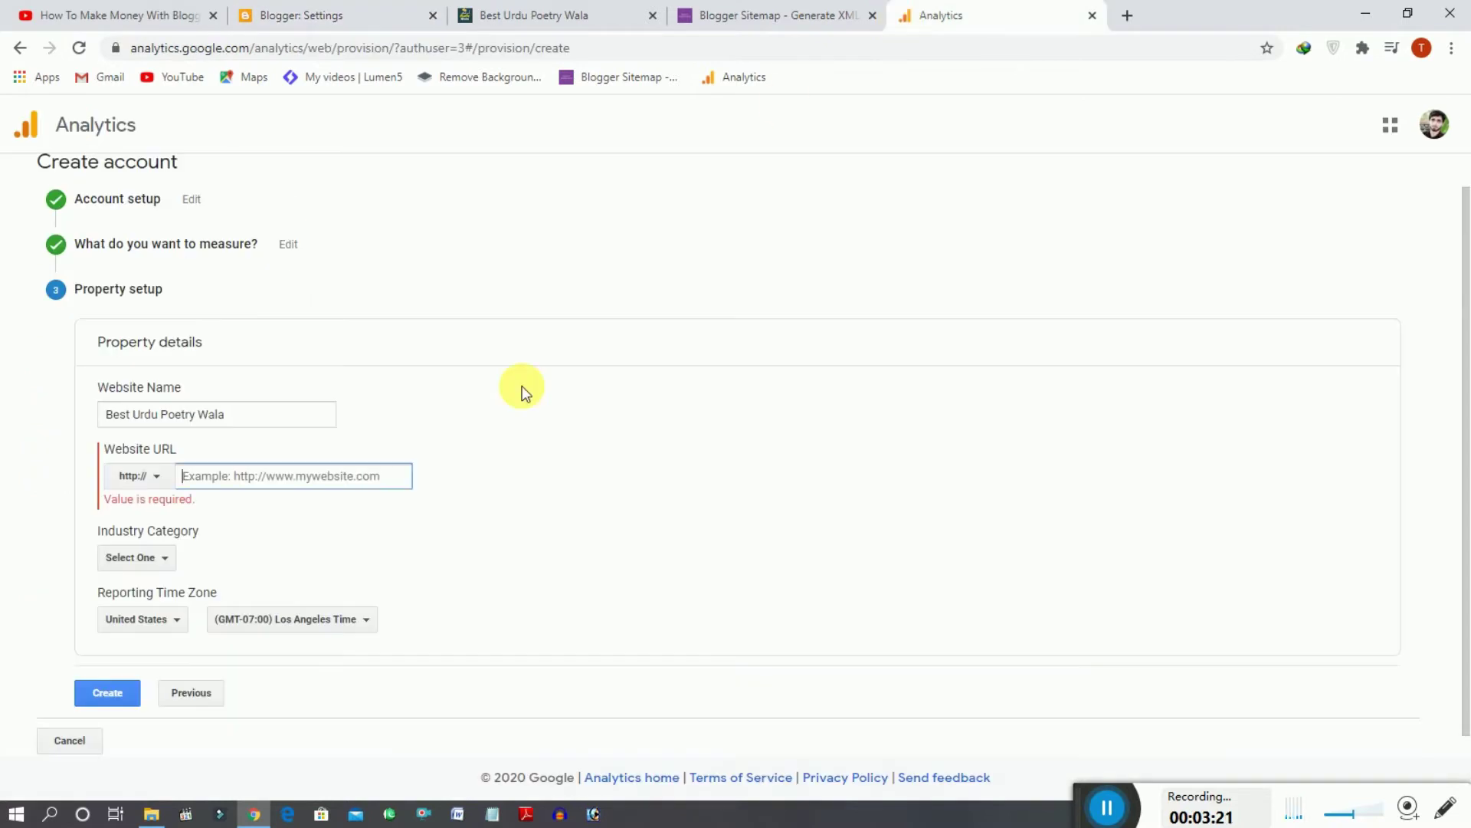
pyautogui.hotkey('ctrl', 'v')
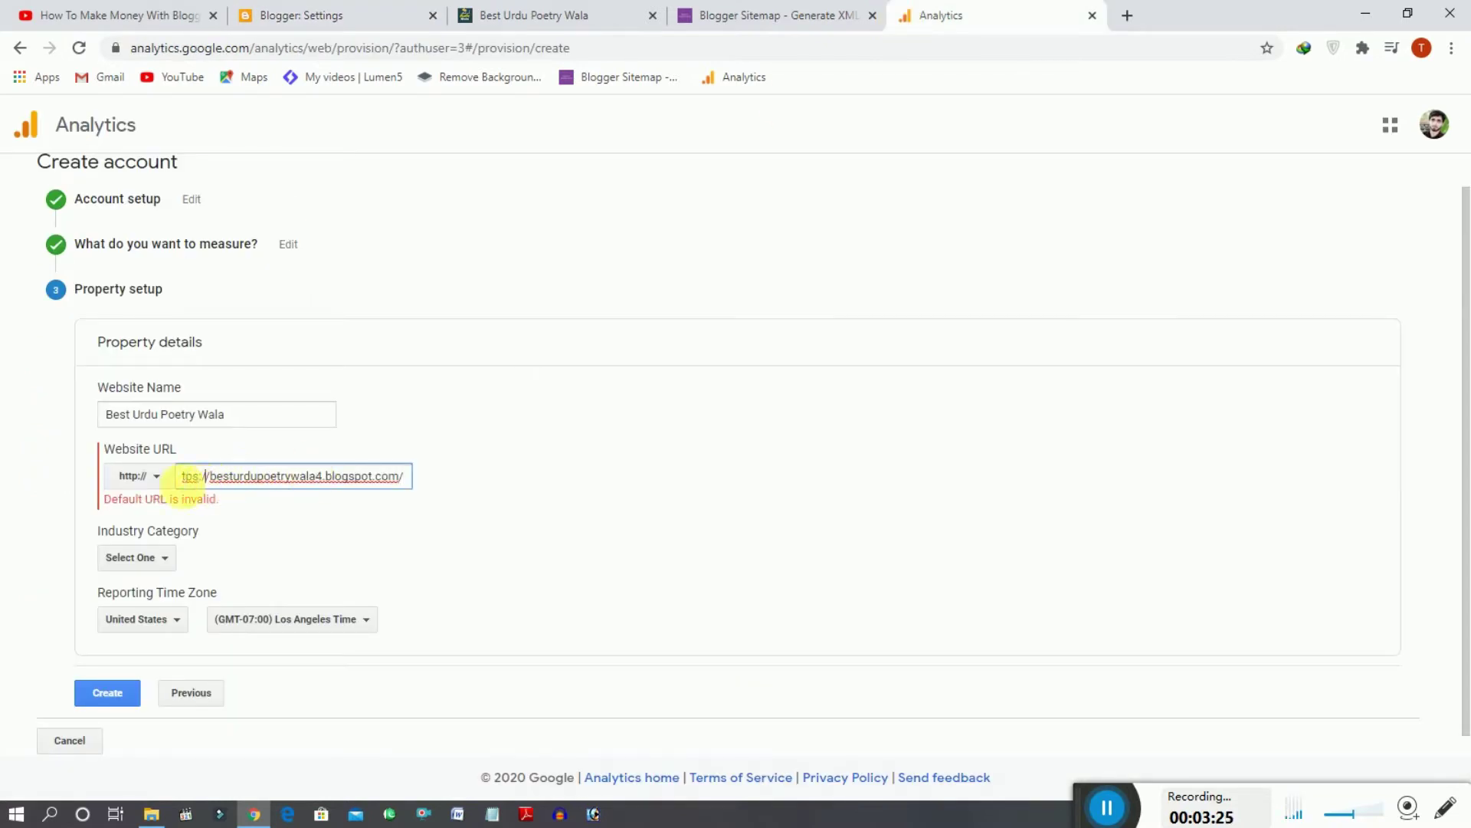
pyautogui.moveTo(203, 476); pyautogui.dragTo(164, 479)
pyautogui.press('BackSpace')
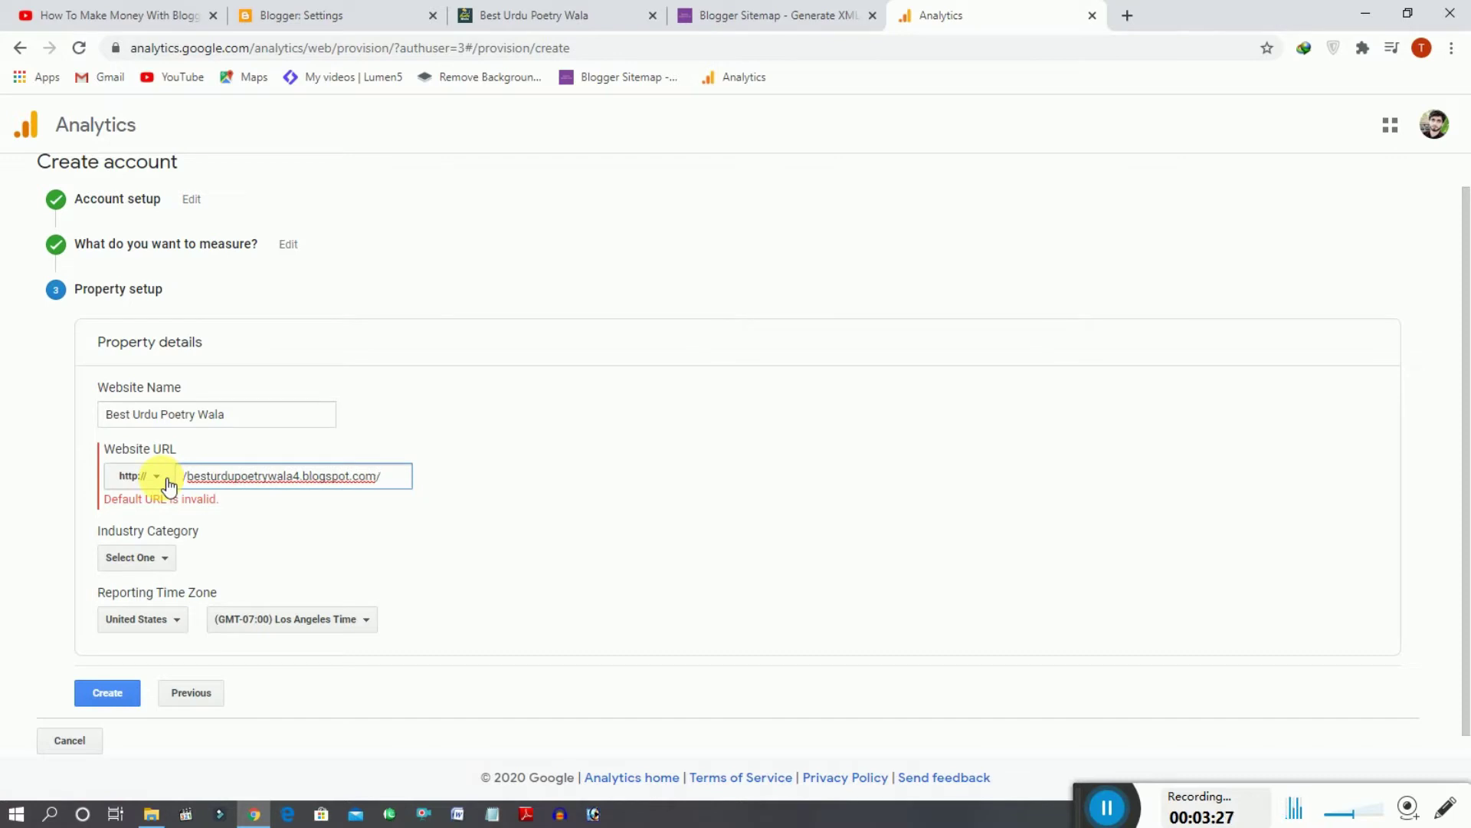
pyautogui.press('Delete')
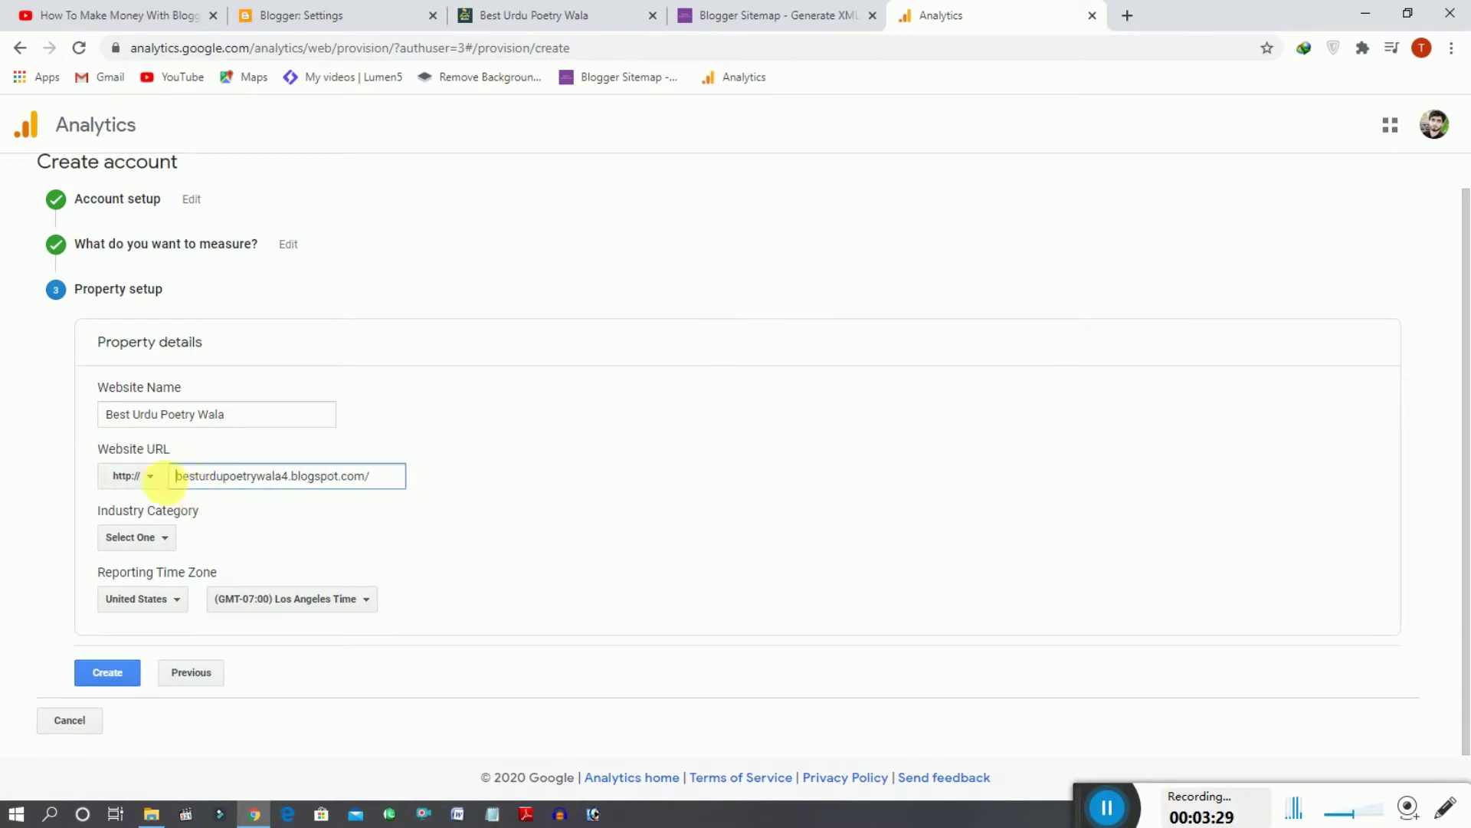
pyautogui.click(155, 479)
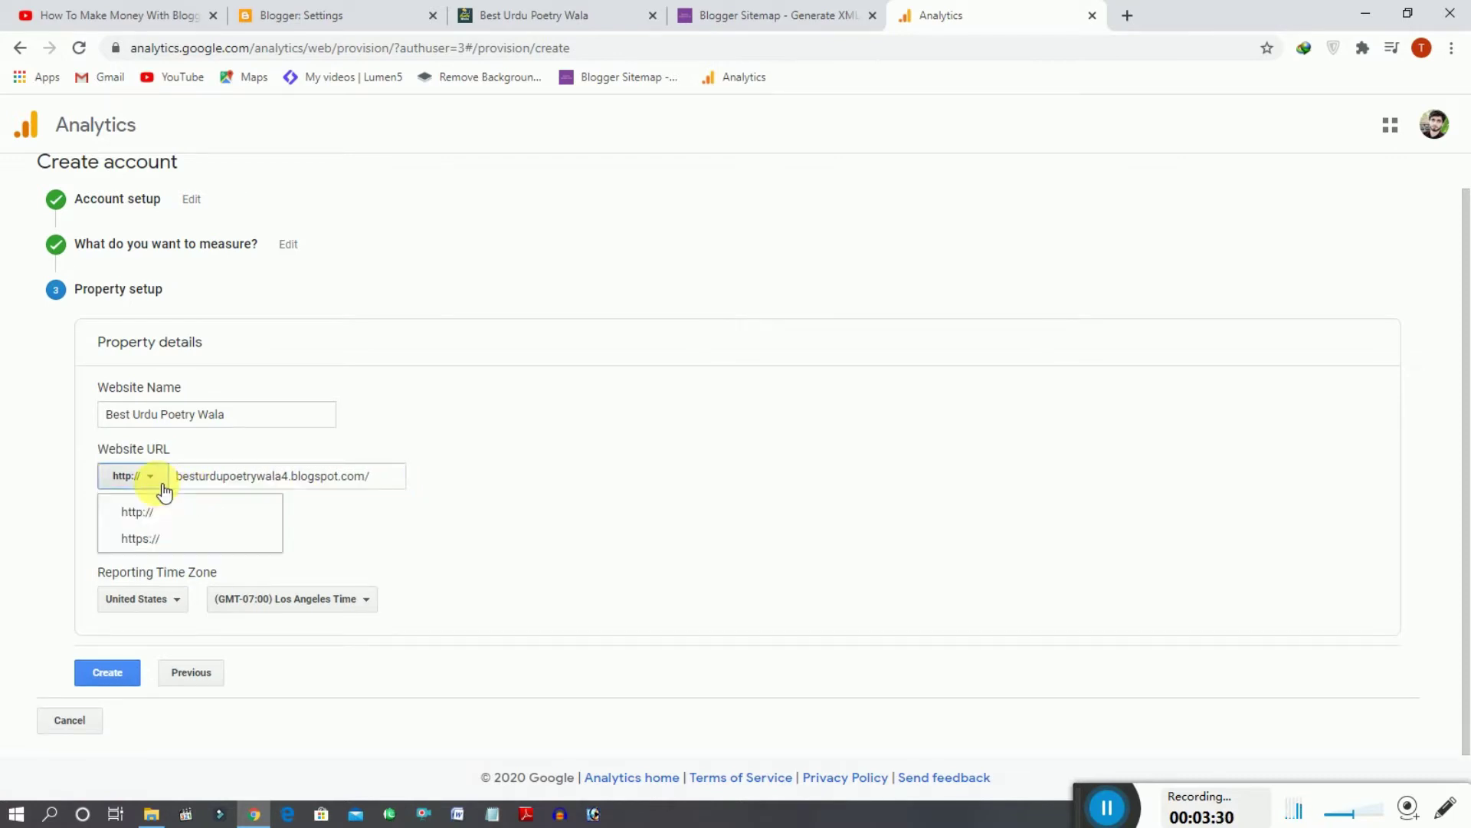
pyautogui.click(160, 541)
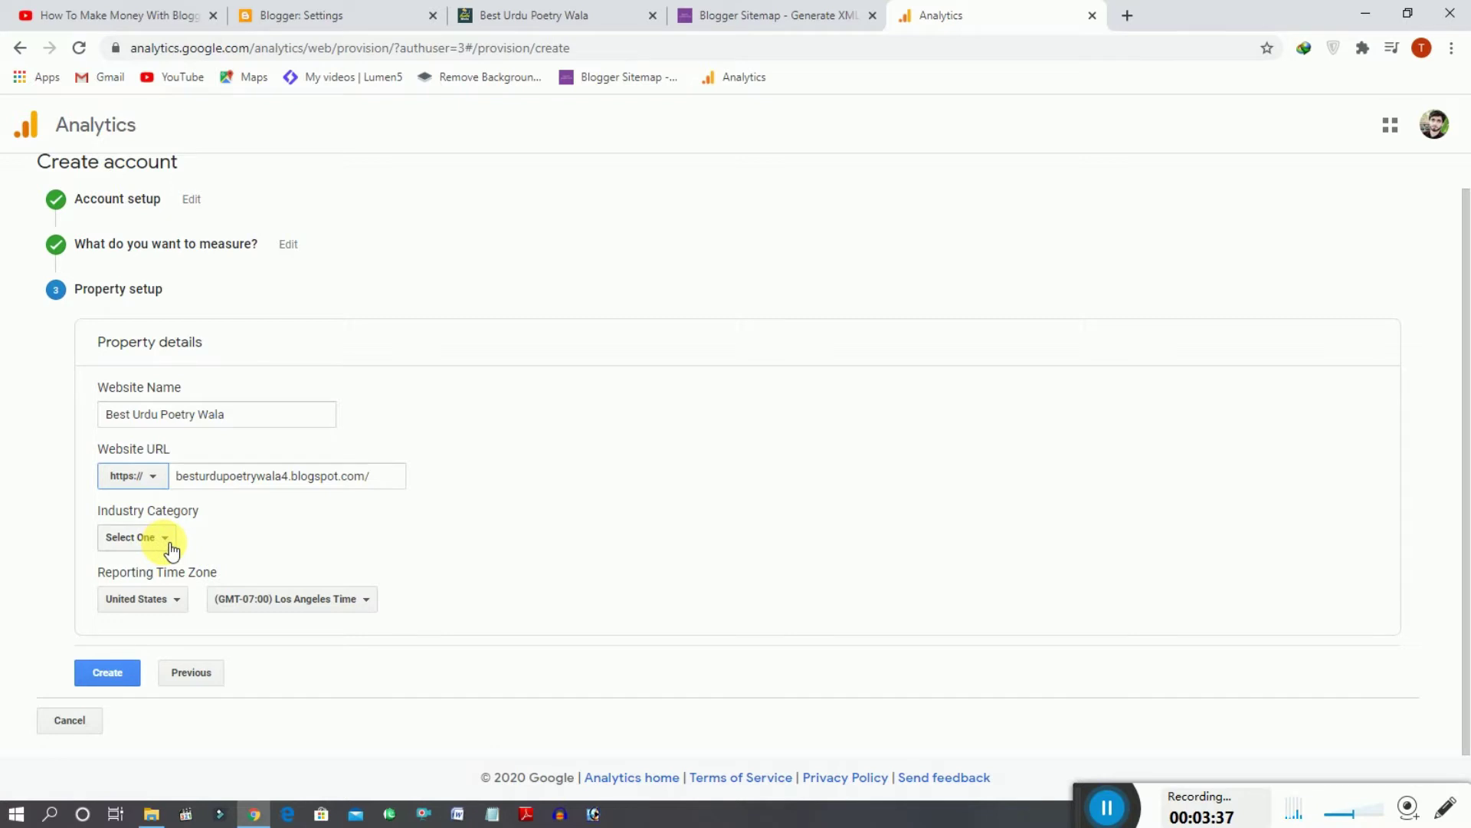
# Set the property's industry category to Books and Literature and its reporting time zone to Pakistan, and create it
pyautogui.click(170, 546)
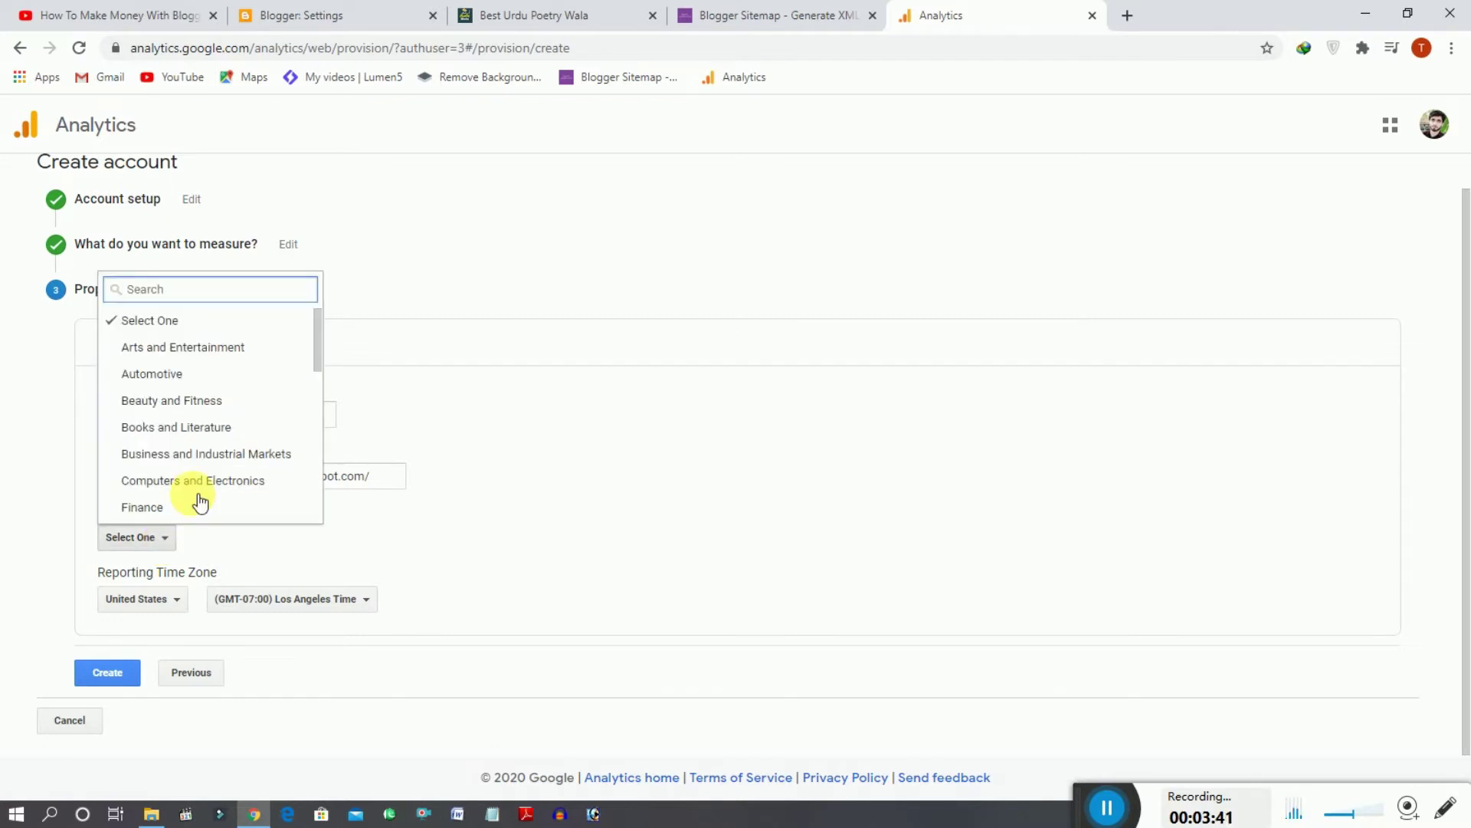
pyautogui.click(223, 429)
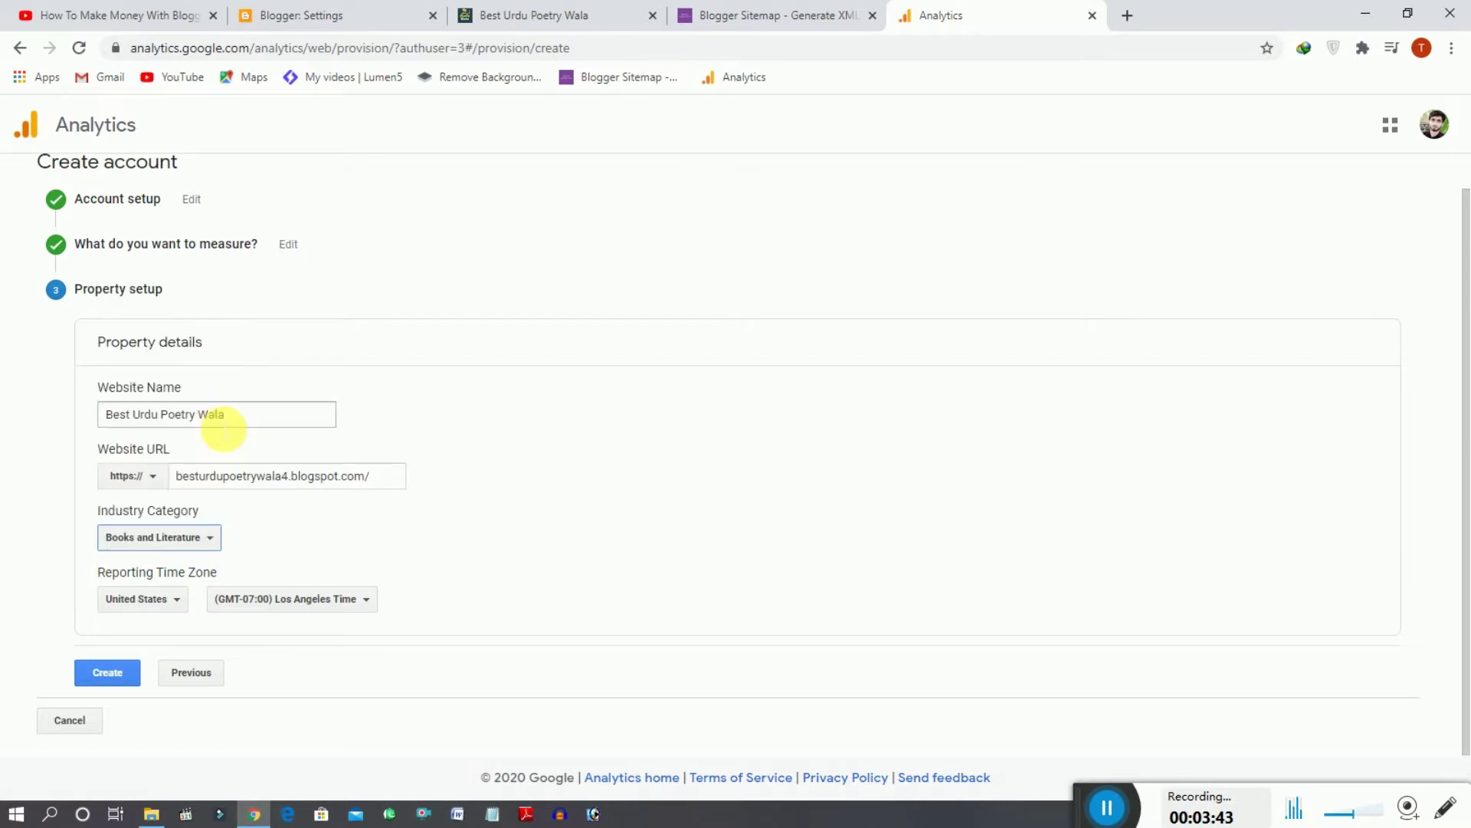
pyautogui.click(170, 603)
pyautogui.write('Pak')
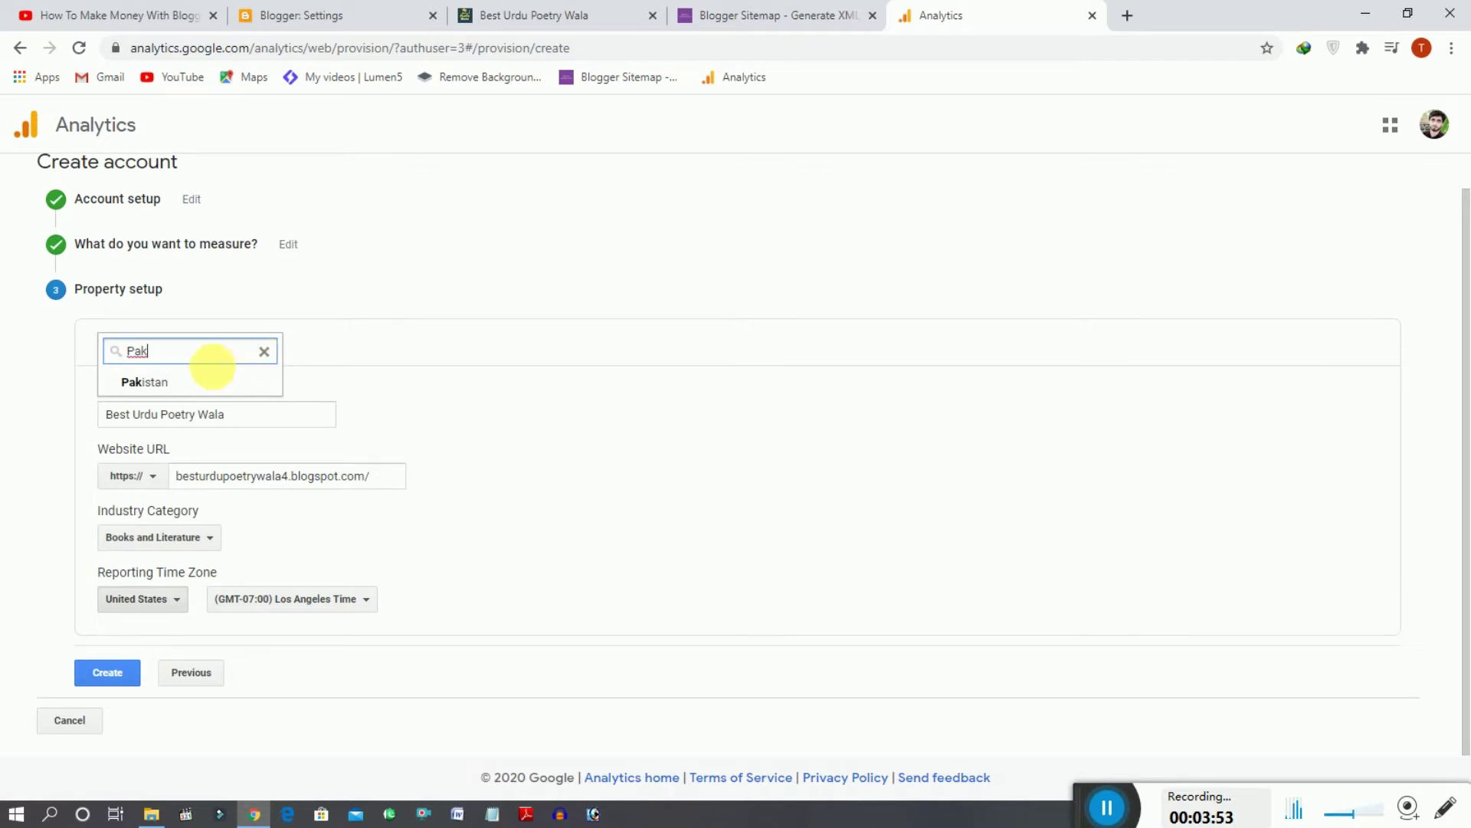
pyautogui.click(211, 385)
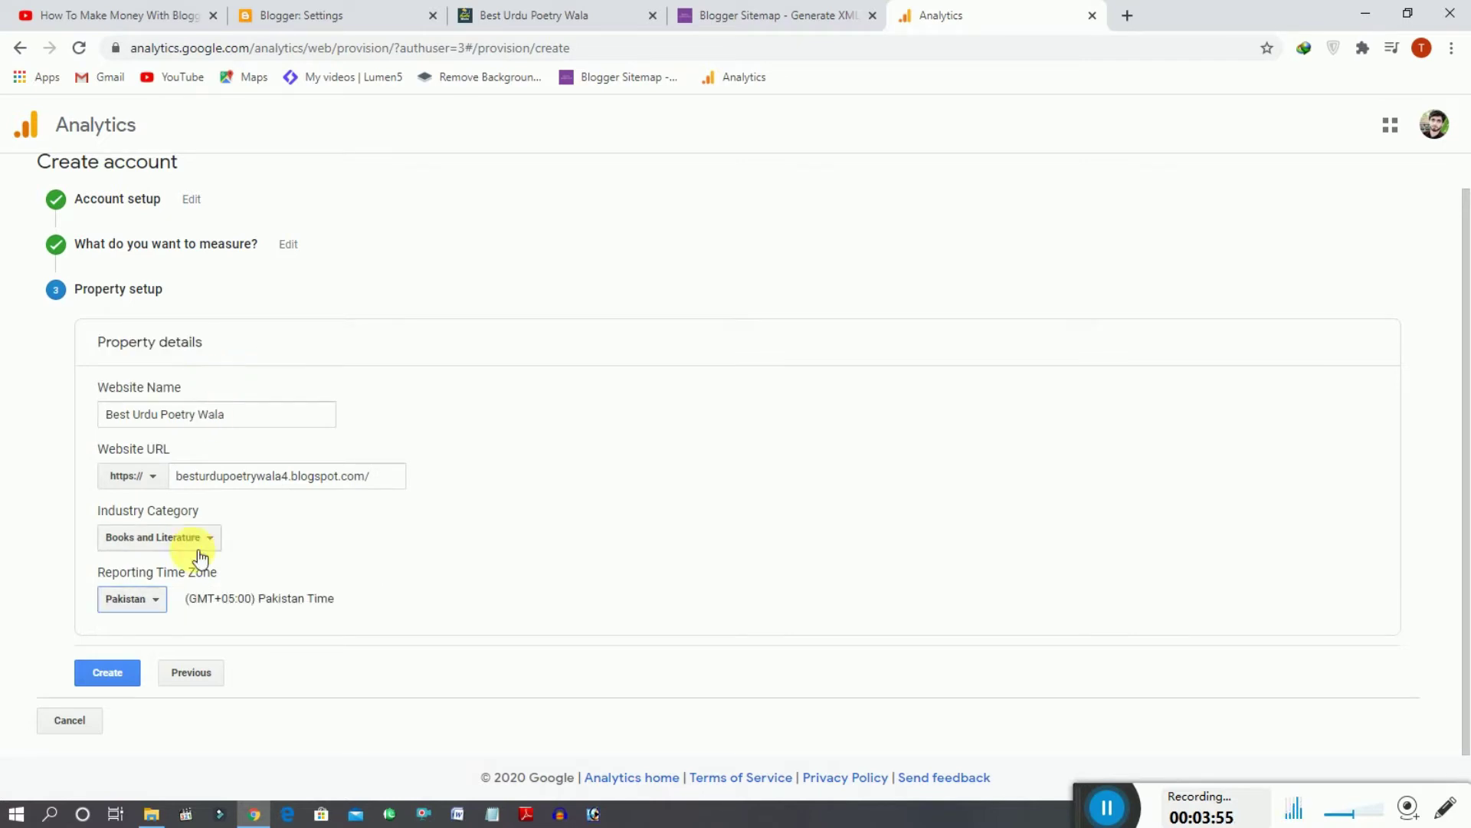
pyautogui.click(117, 677)
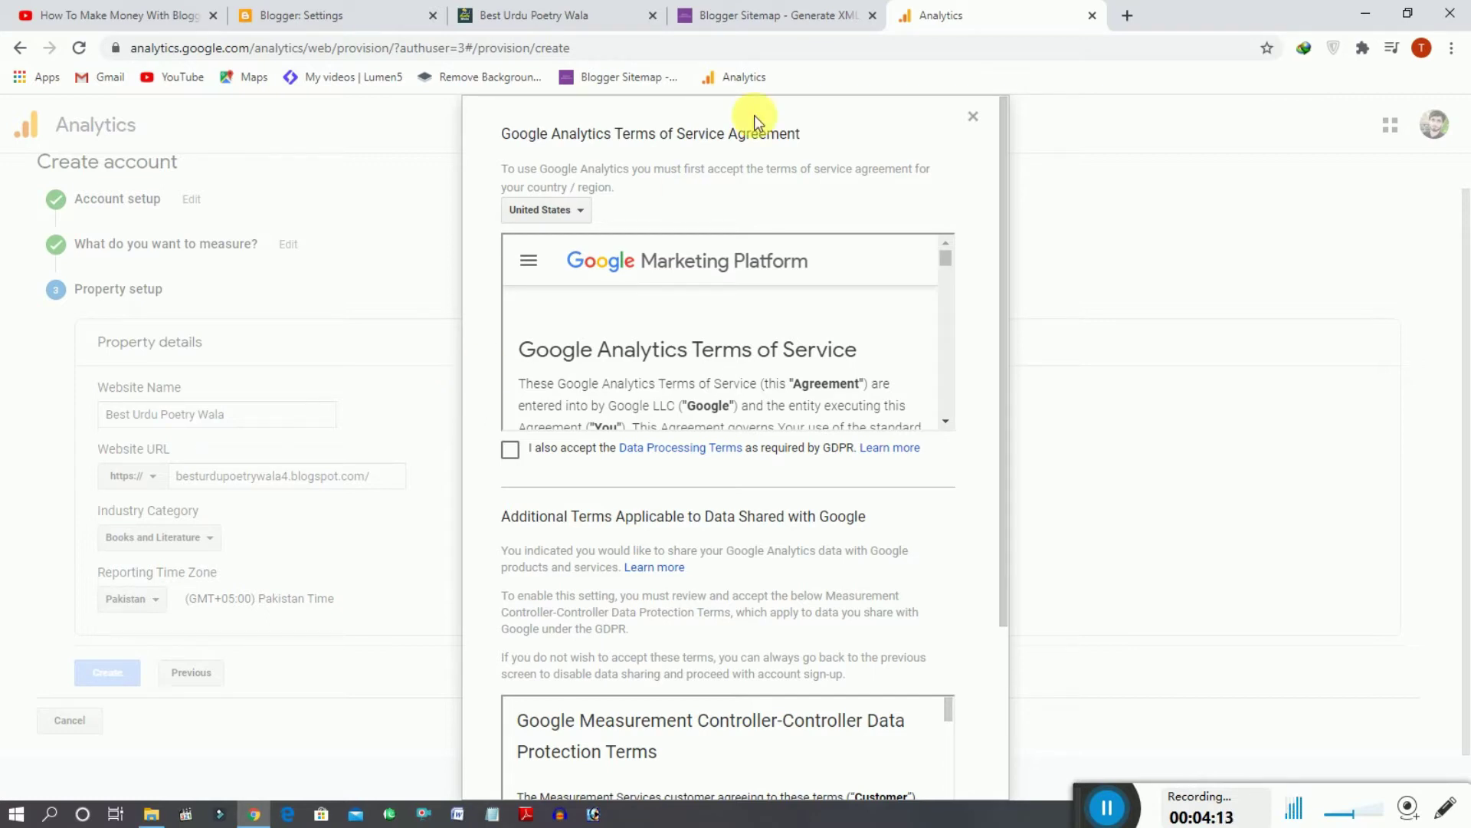
# Choose Pakistan for the Analytics terms of service and accept them, including the GDPR data processing and Measurement Controller-Controller terms
pyautogui.click(557, 213)
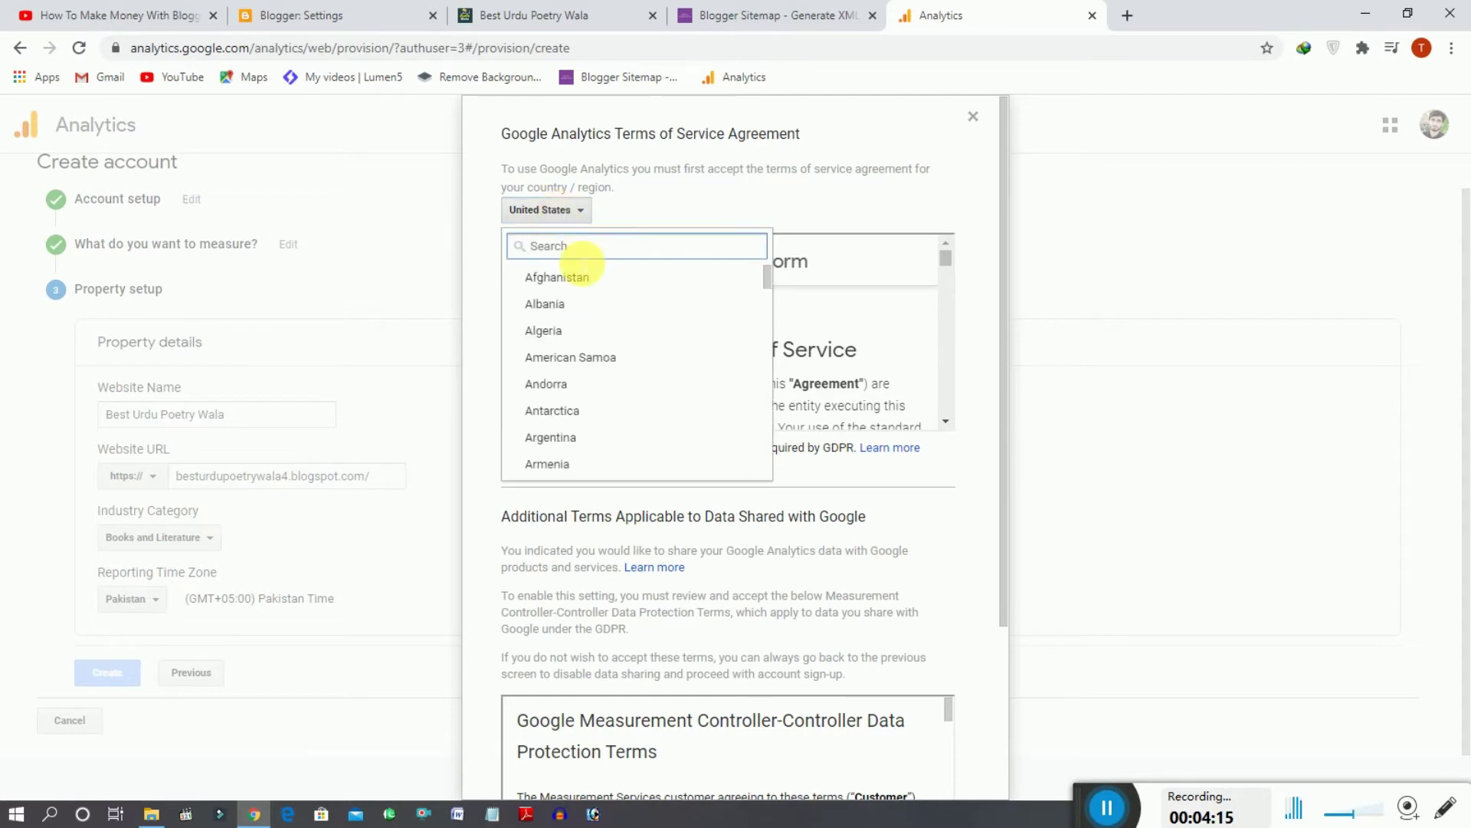
pyautogui.scroll(-2, 582, 264)
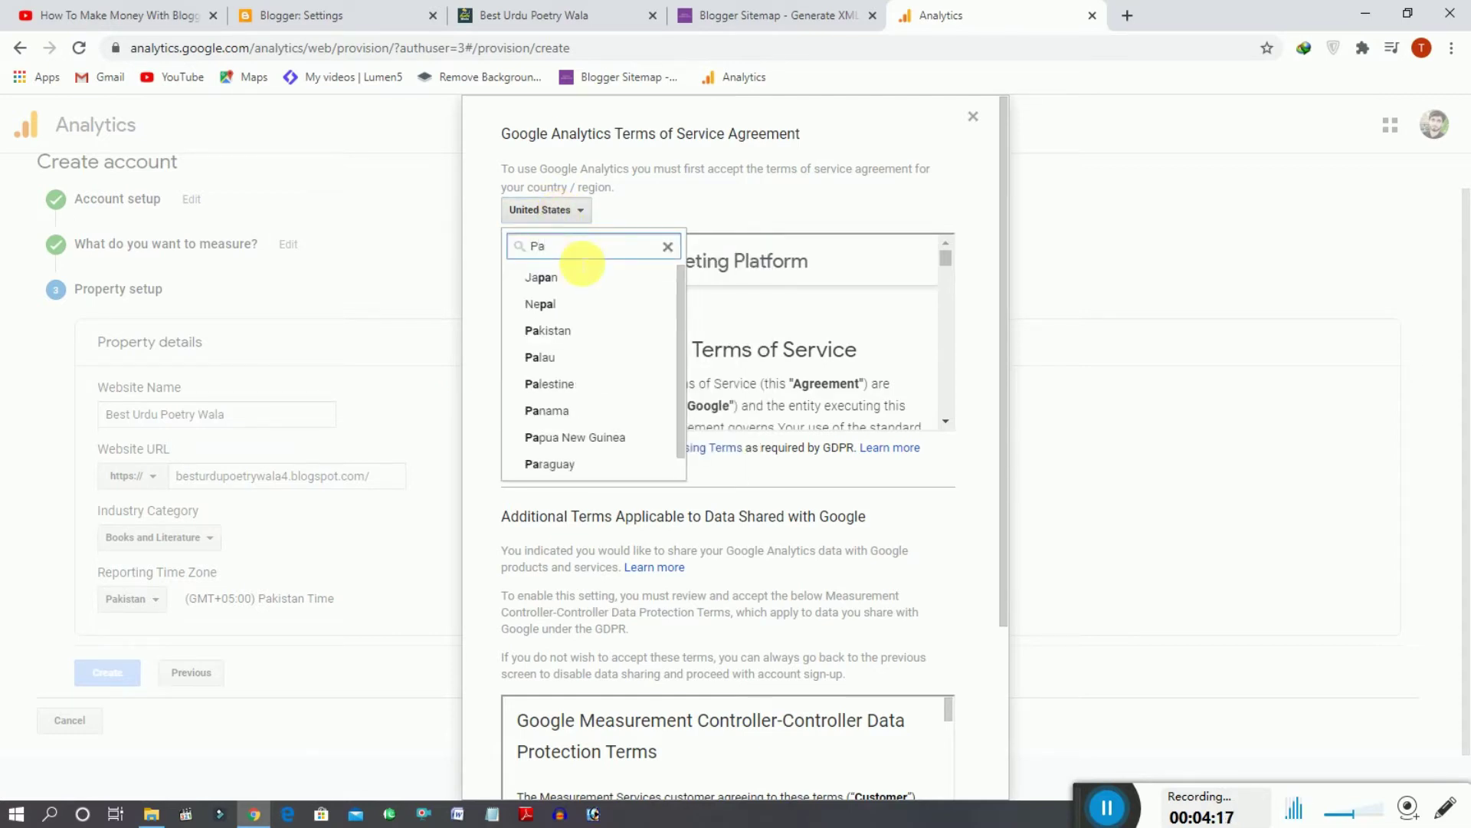
pyautogui.write('ki')
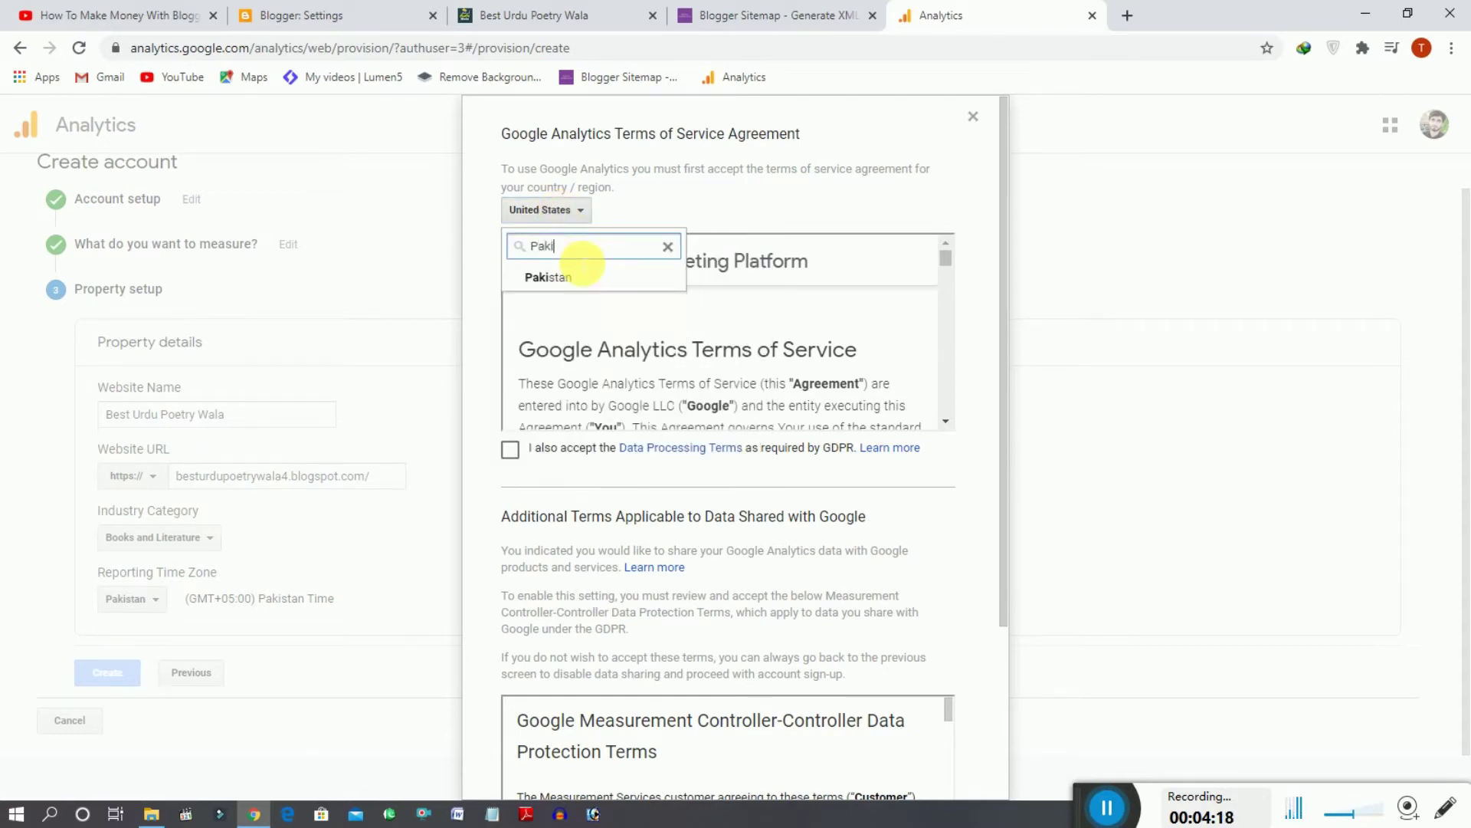
pyautogui.click(559, 277)
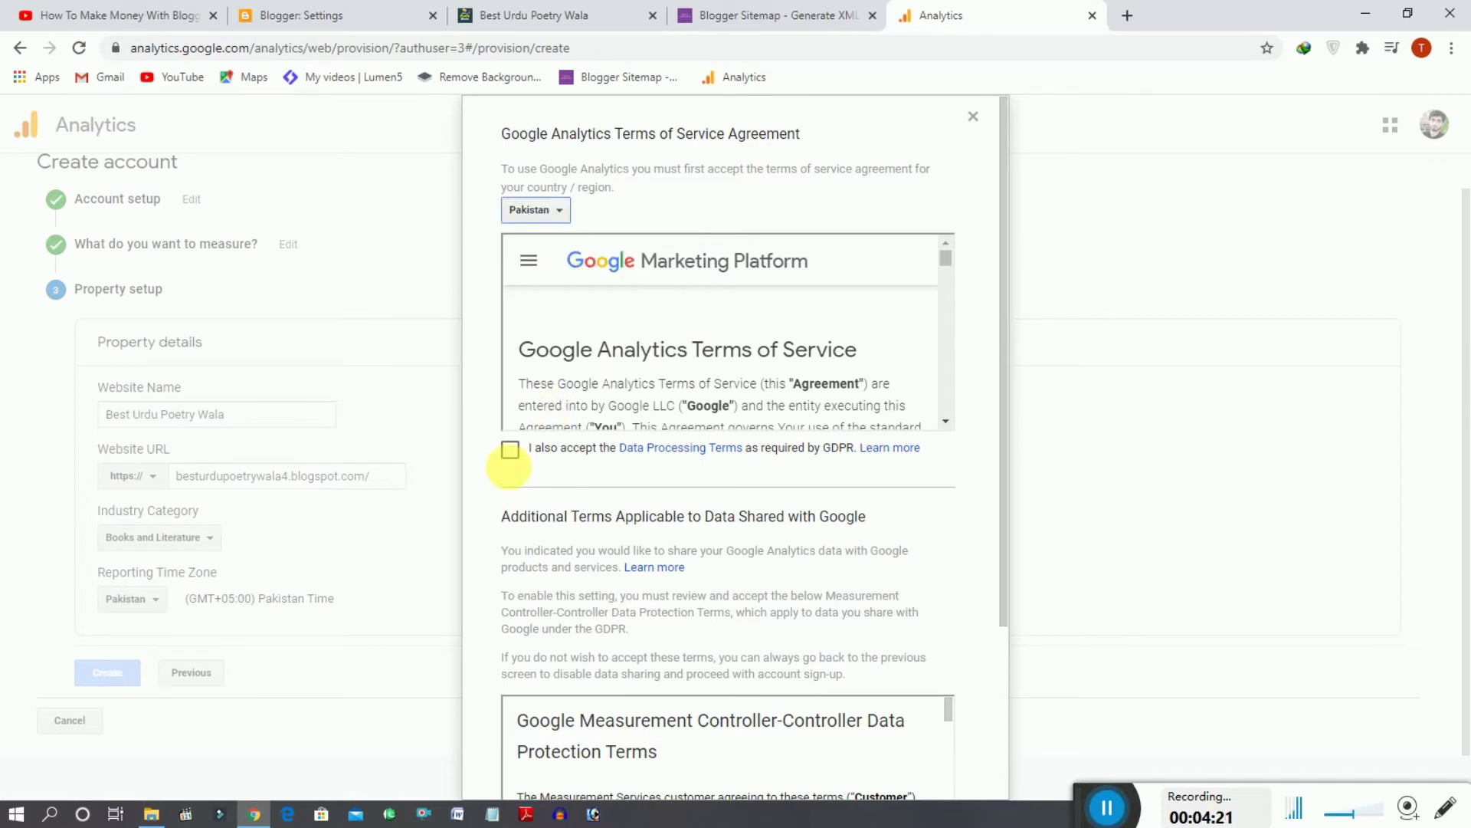
pyautogui.click(510, 449)
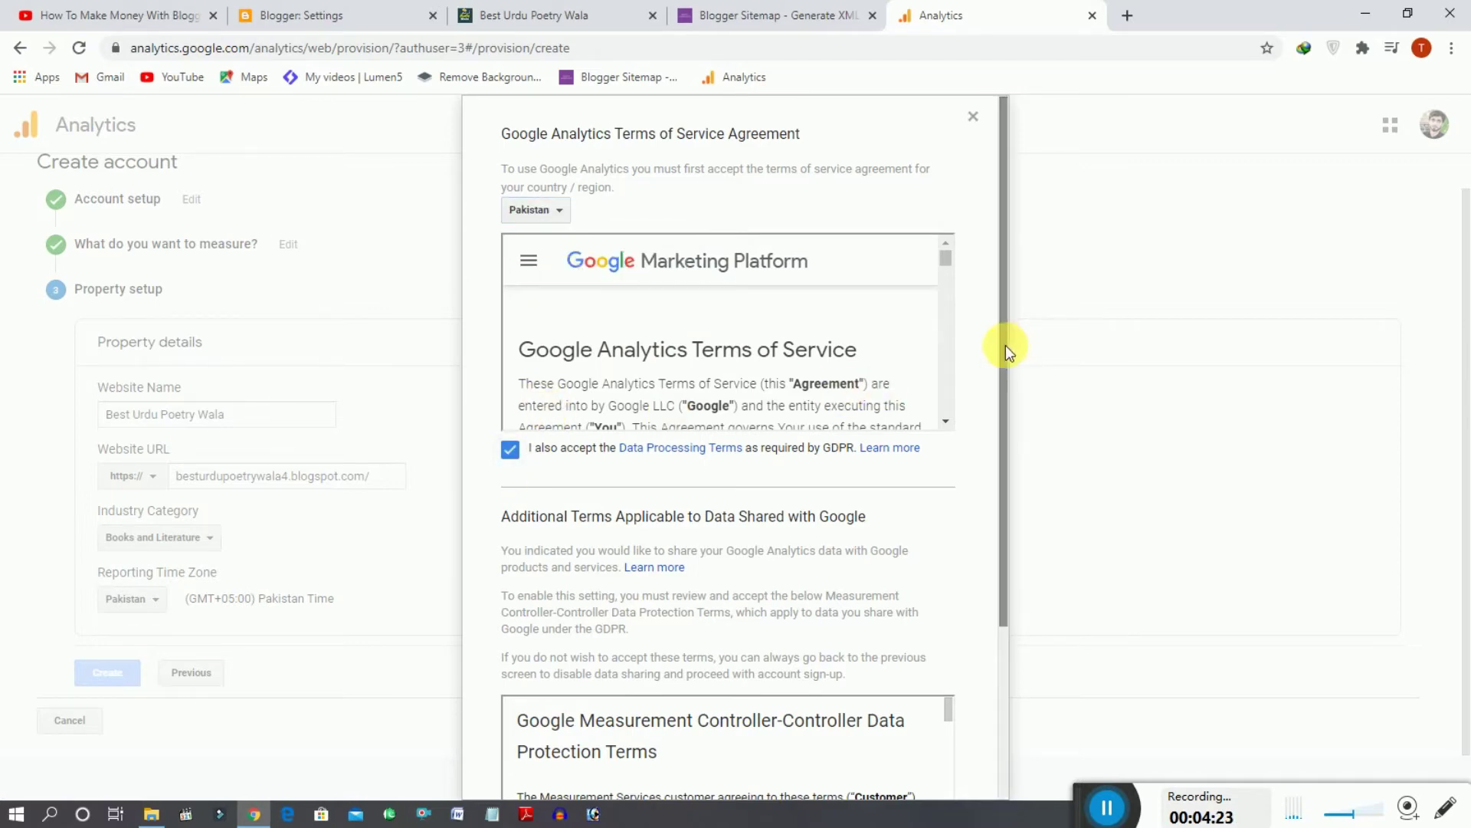
pyautogui.moveTo(1004, 374); pyautogui.dragTo(1004, 643)
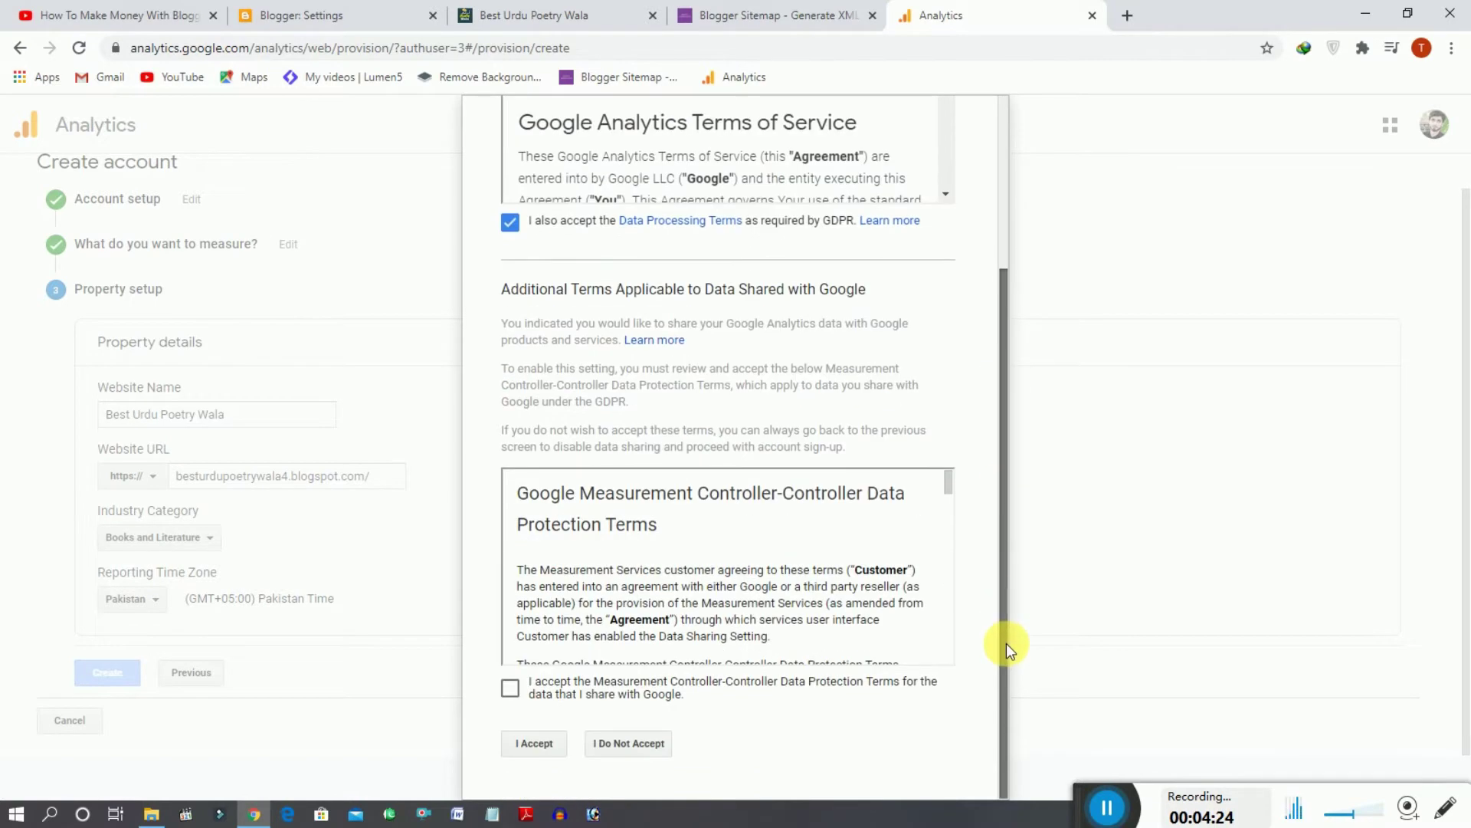
pyautogui.click(509, 686)
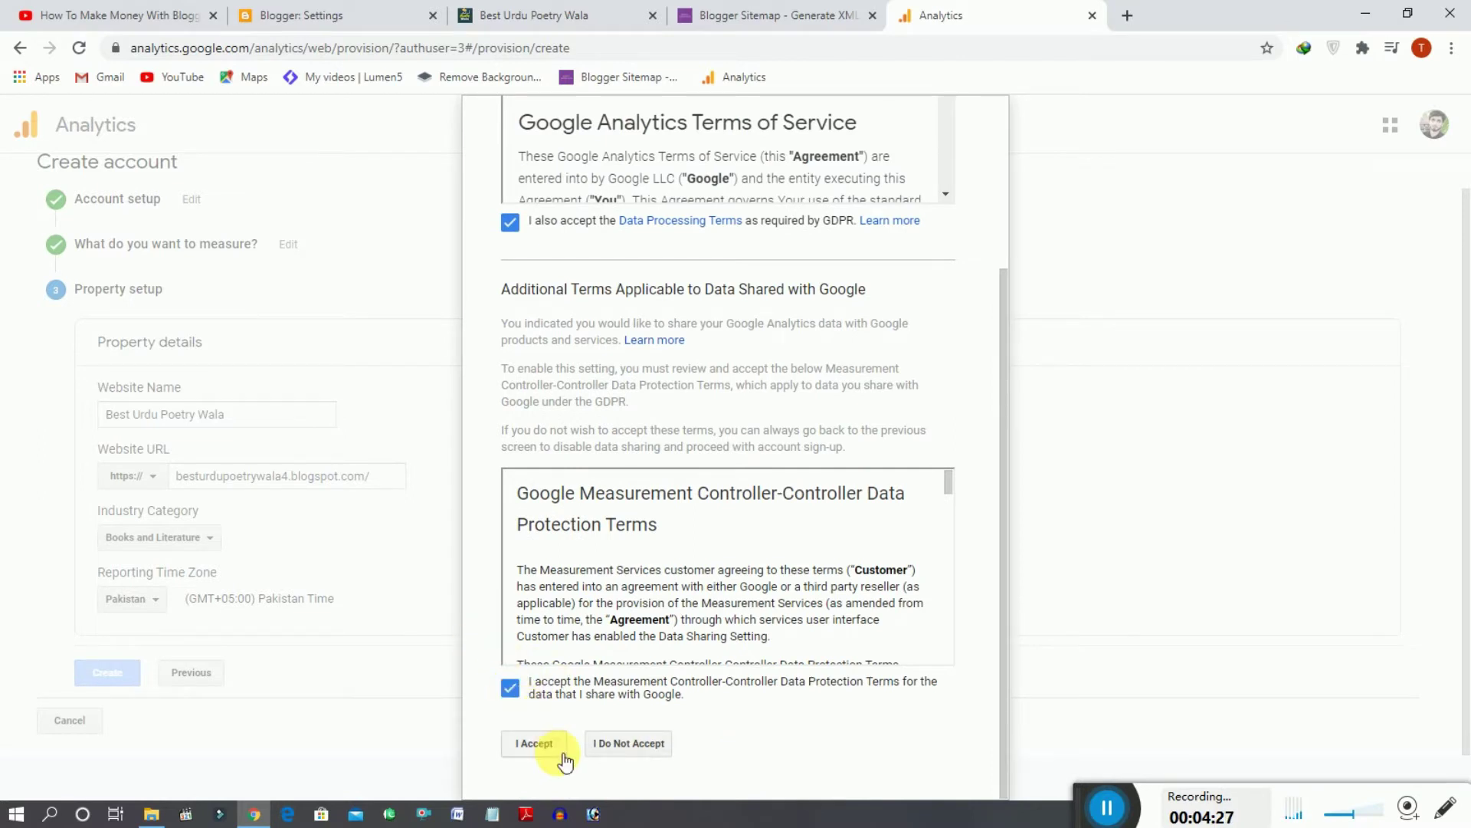
pyautogui.click(536, 744)
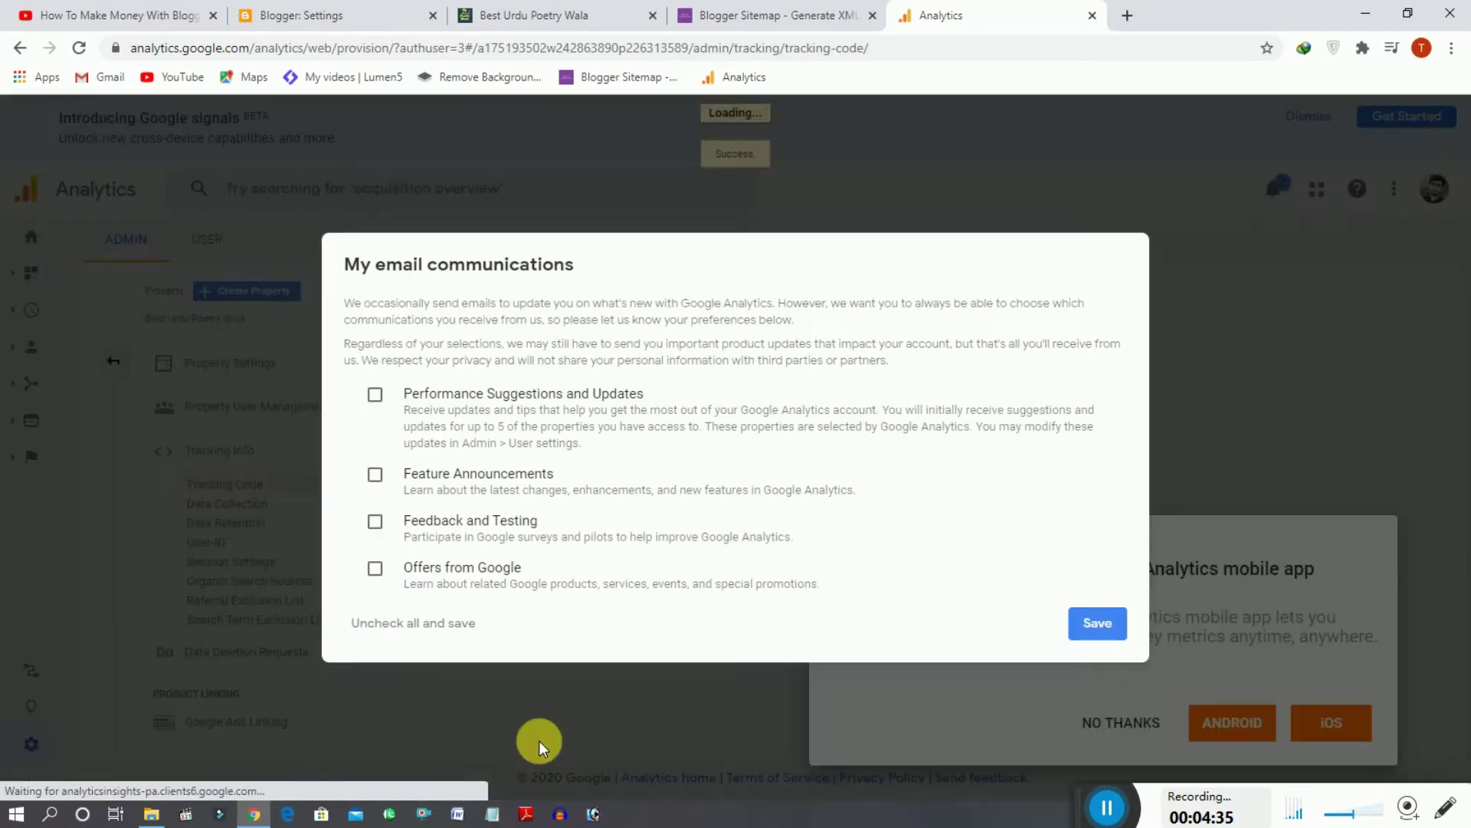
# Save the email preferences unchanged, decline the mobile app offer, and copy the complete Global Site Tag (gtag.js) code
pyautogui.click(1089, 630)
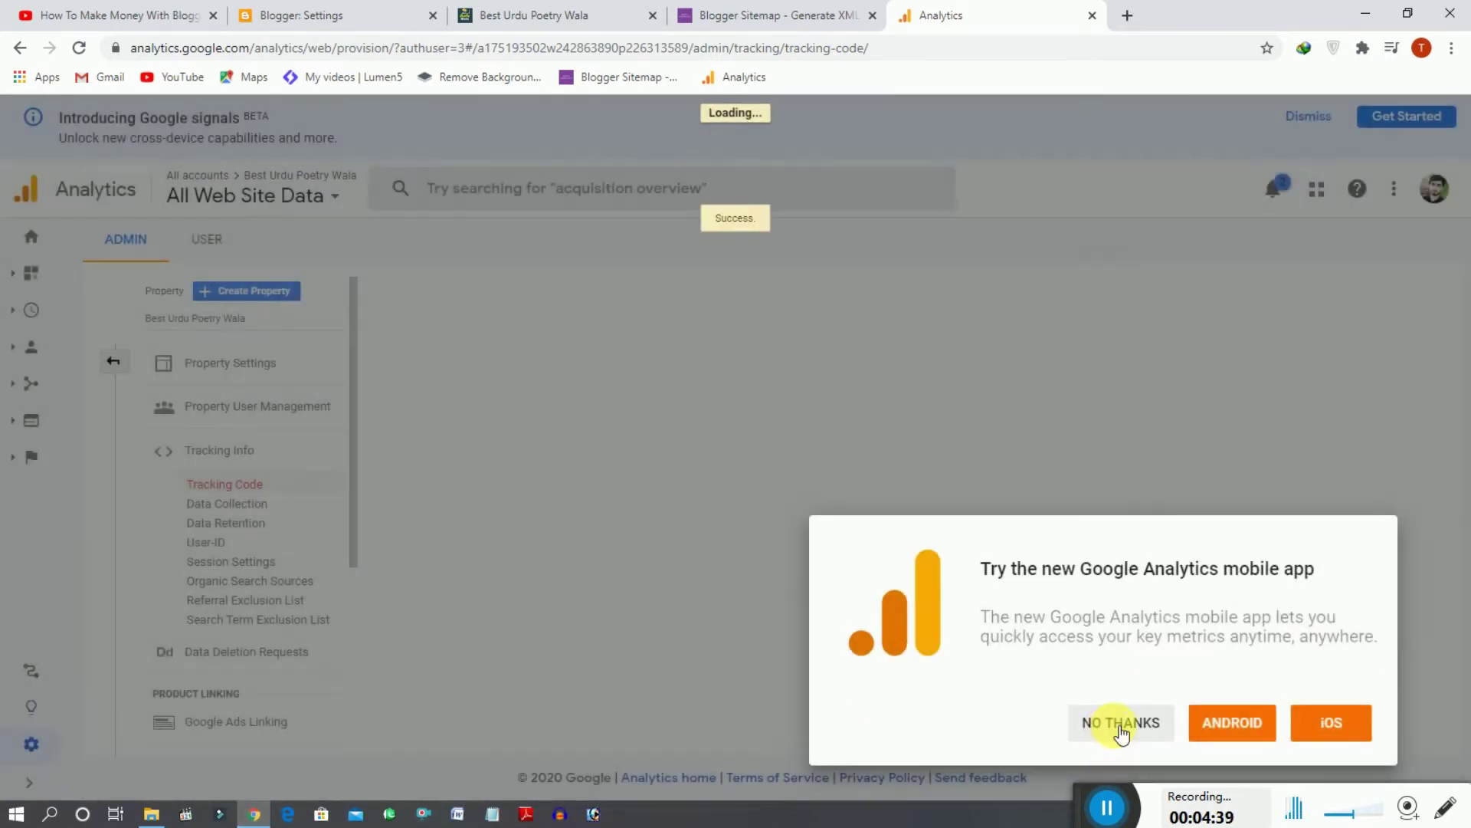
pyautogui.click(1121, 727)
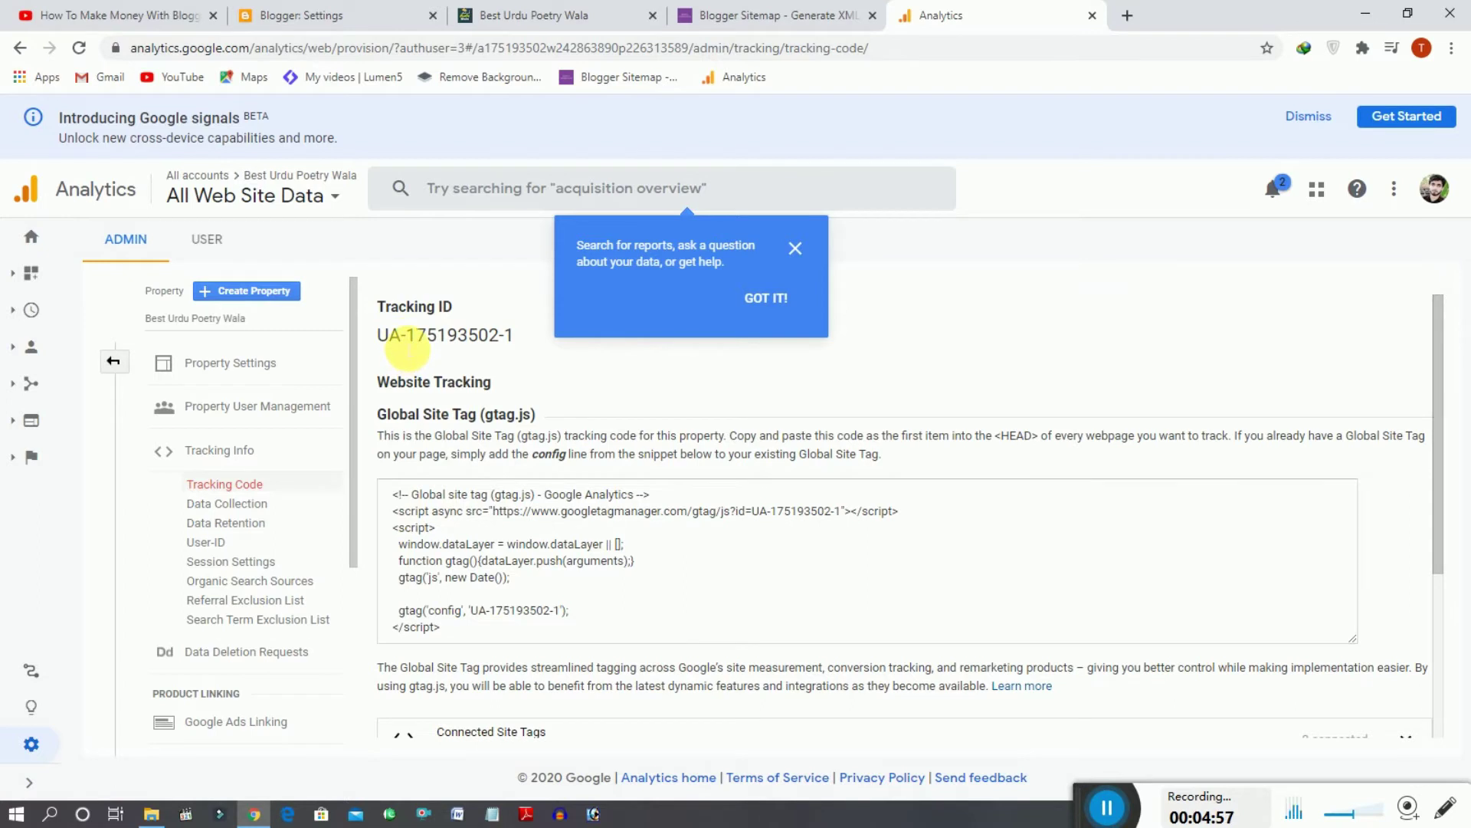
pyautogui.click(418, 512)
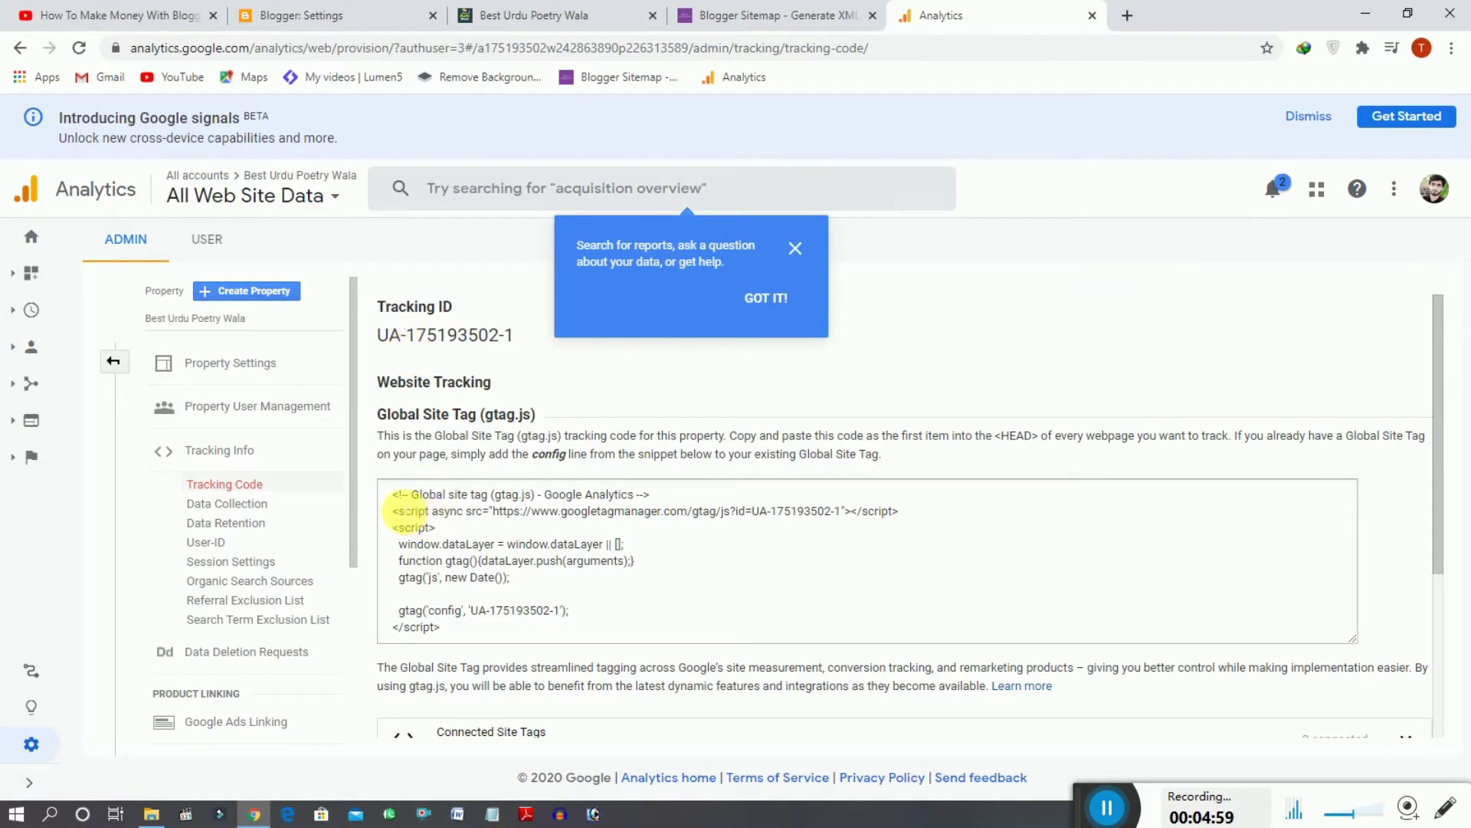
pyautogui.moveTo(394, 498); pyautogui.dragTo(536, 663)
pyautogui.hotkey('ctrl', 'c')
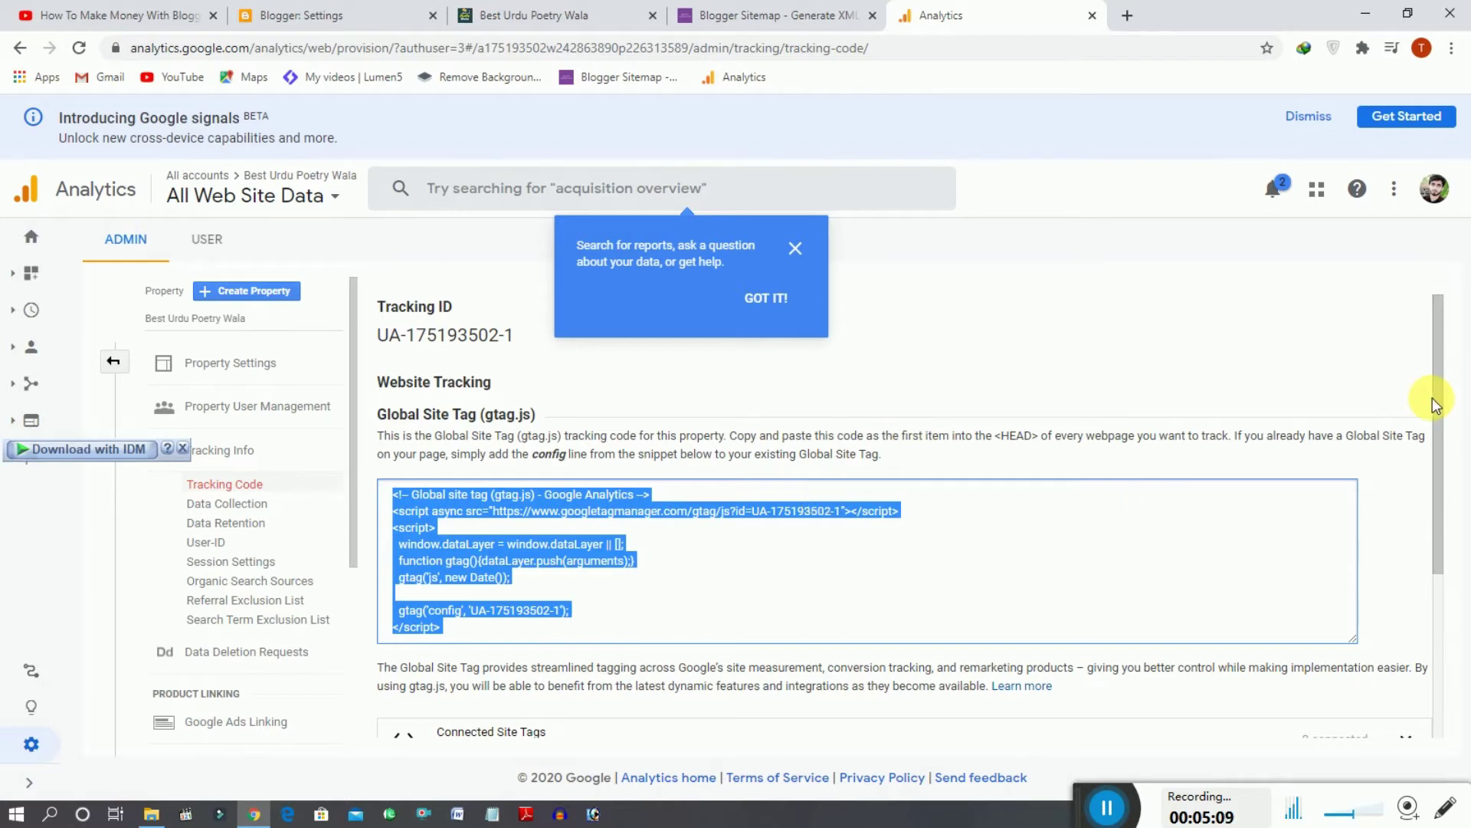
pyautogui.moveTo(1432, 404); pyautogui.dragTo(882, 119)
# Switch to Blogger and open the blog's current theme for HTML editing
pyautogui.click(318, 7)
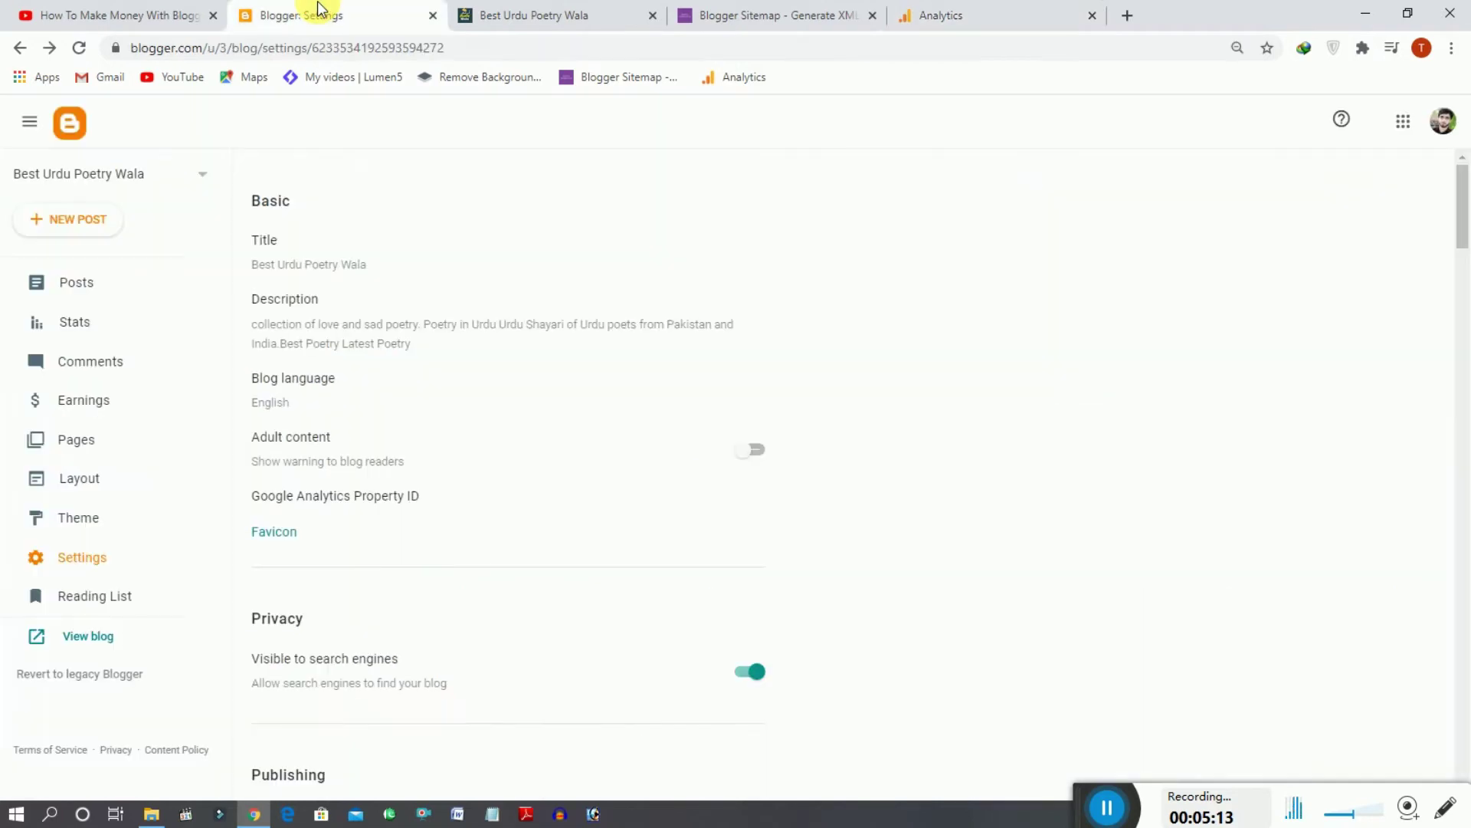
pyautogui.click(111, 524)
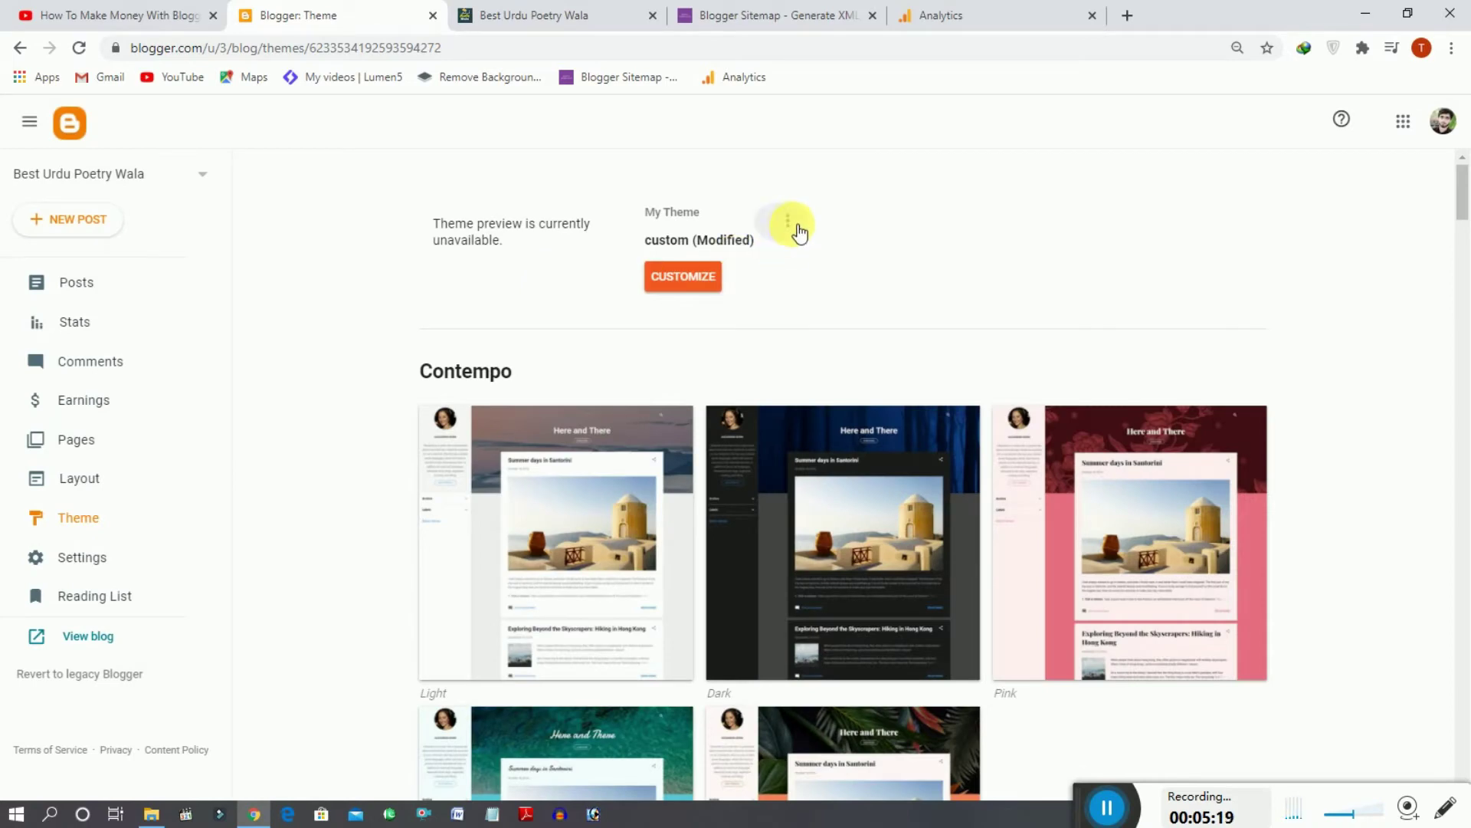
pyautogui.click(797, 230)
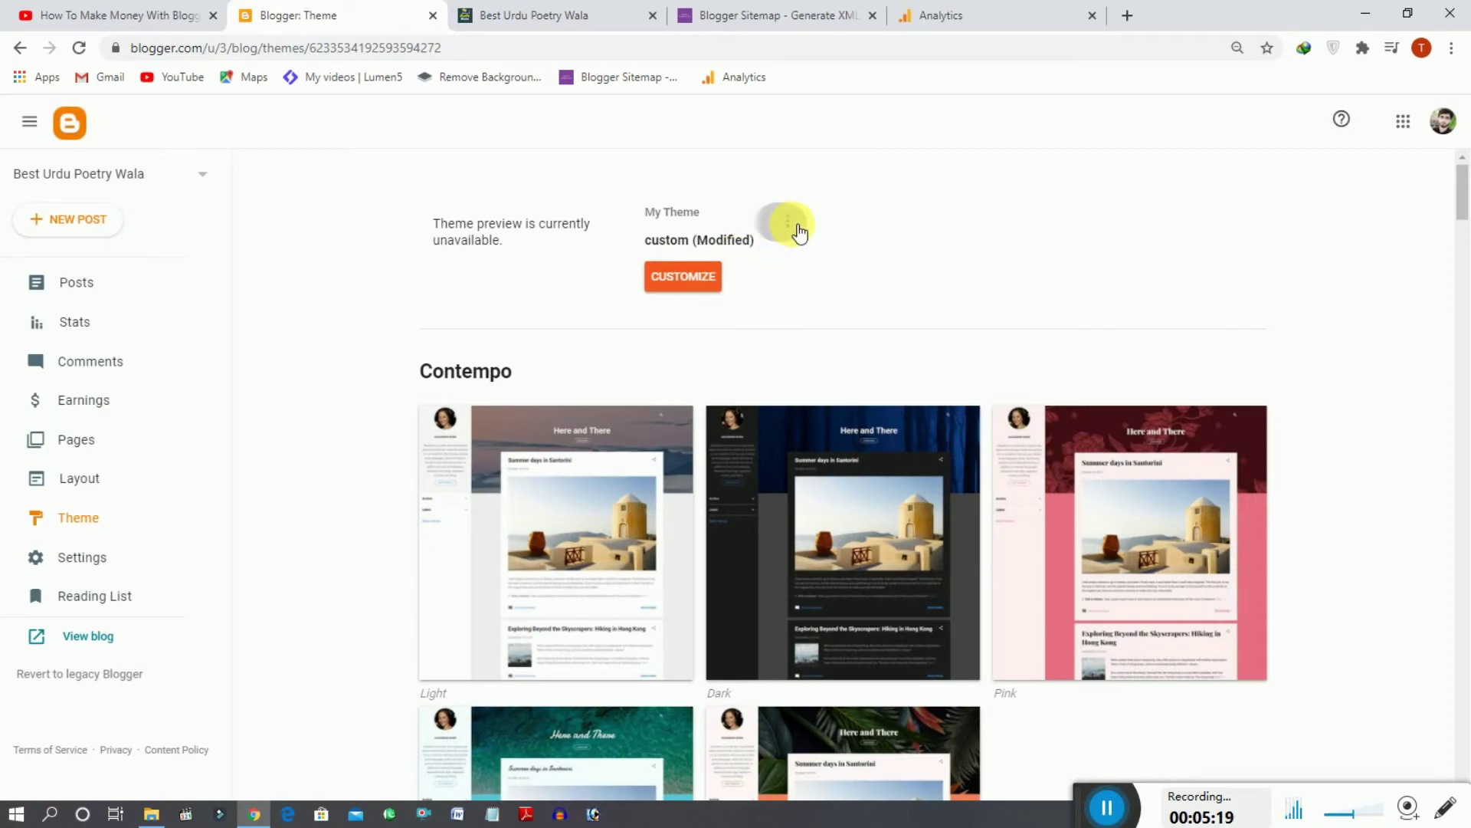
pyautogui.click(649, 354)
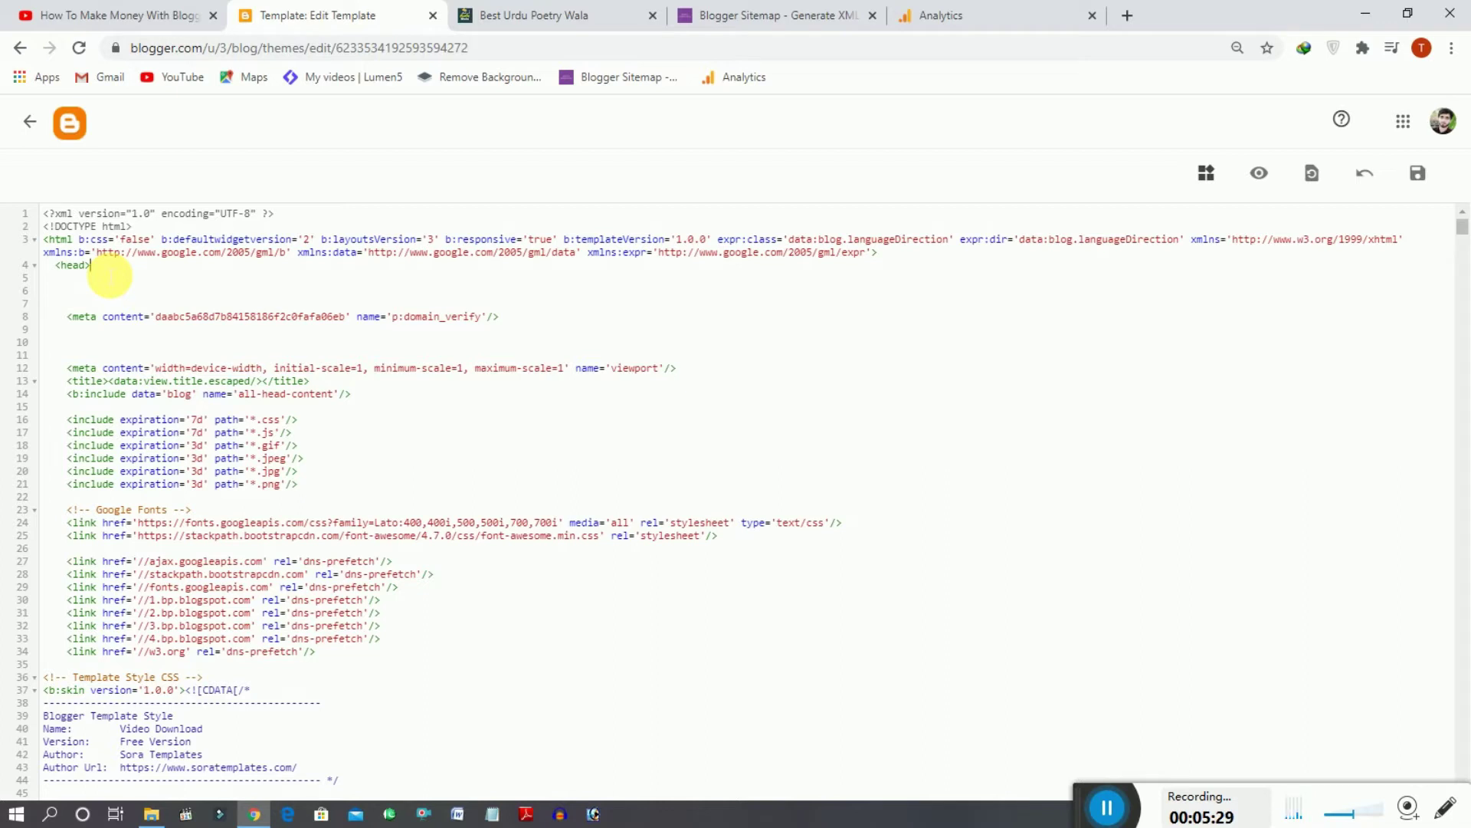
# Insert the copied Global Site Tag code below the theme's opening head tag, save the theme and leave the HTML editor
pyautogui.press('Return')
pyautogui.press('Return')
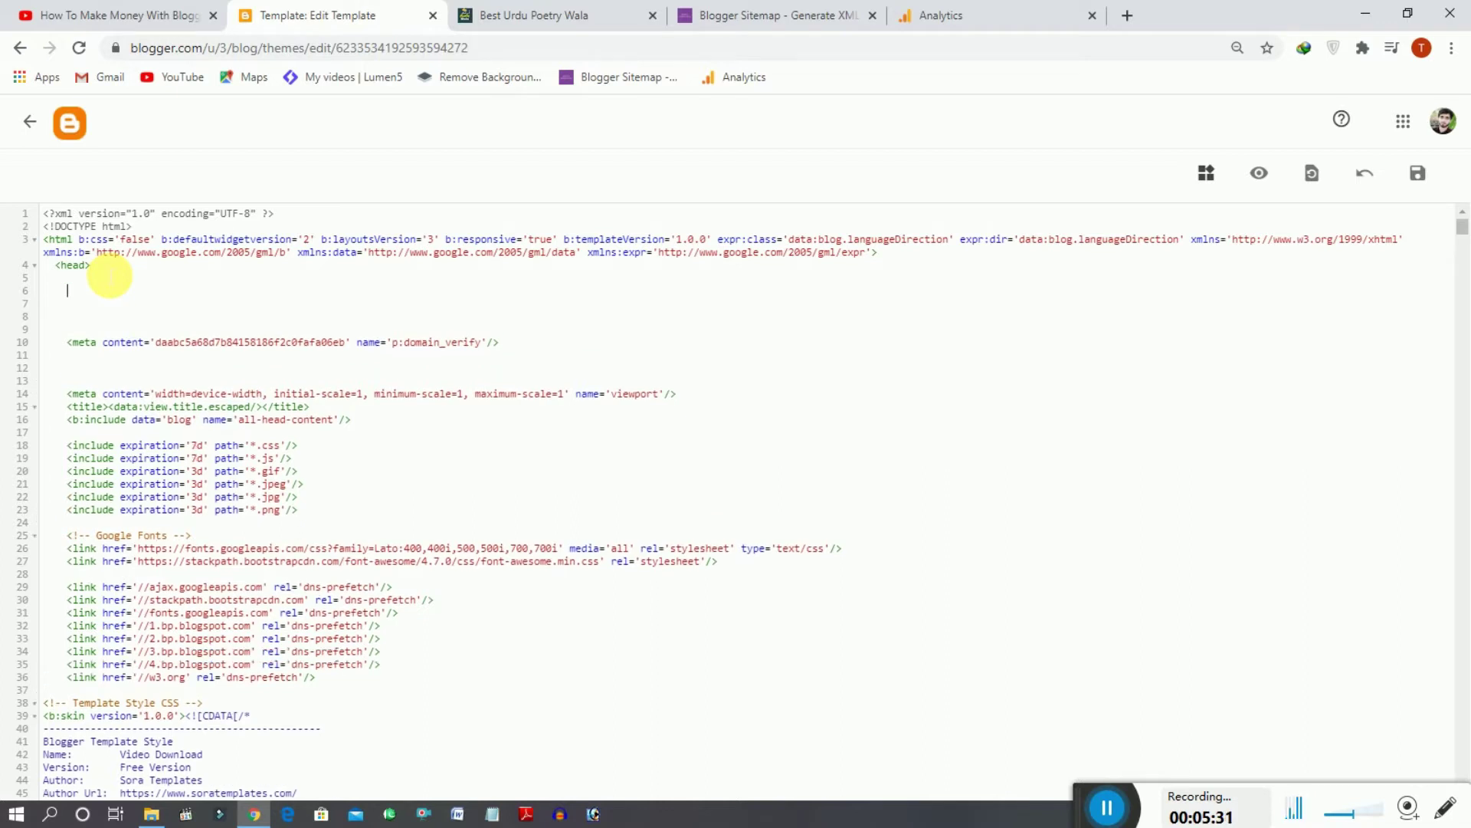
pyautogui.hotkey('ctrl', 'v')
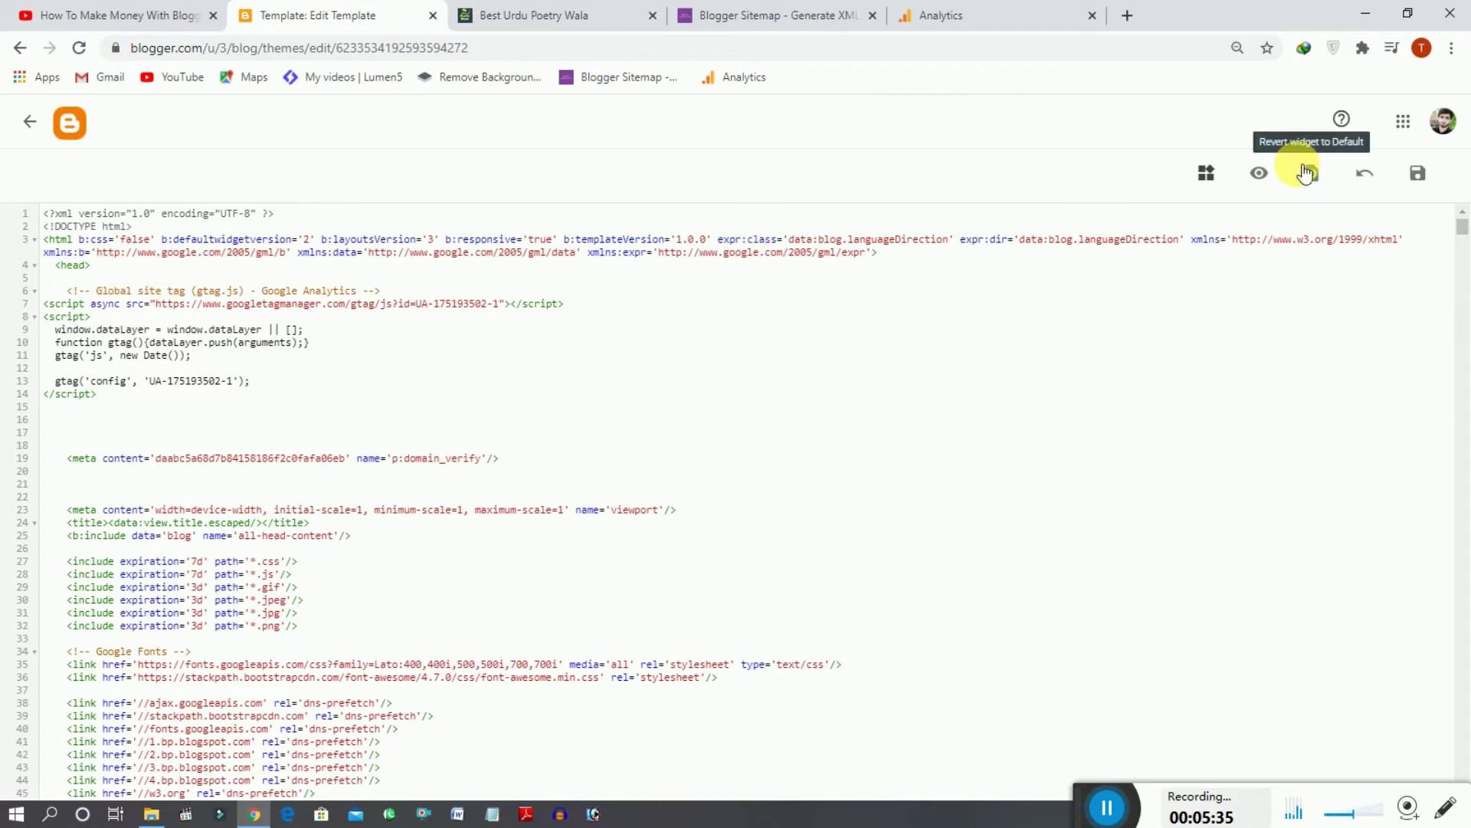
pyautogui.click(1434, 176)
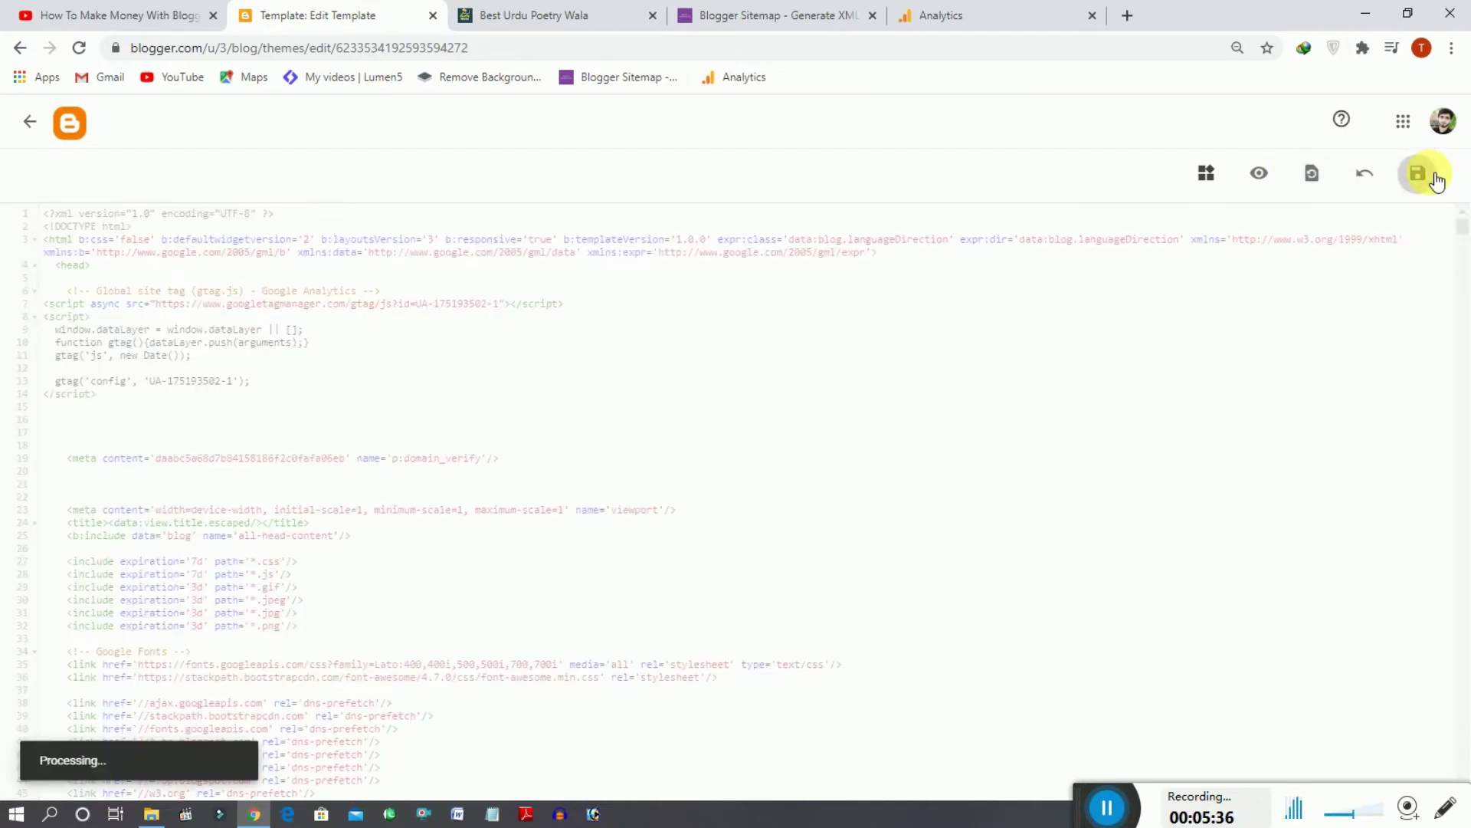
pyautogui.click(963, 14)
pyautogui.click(277, 17)
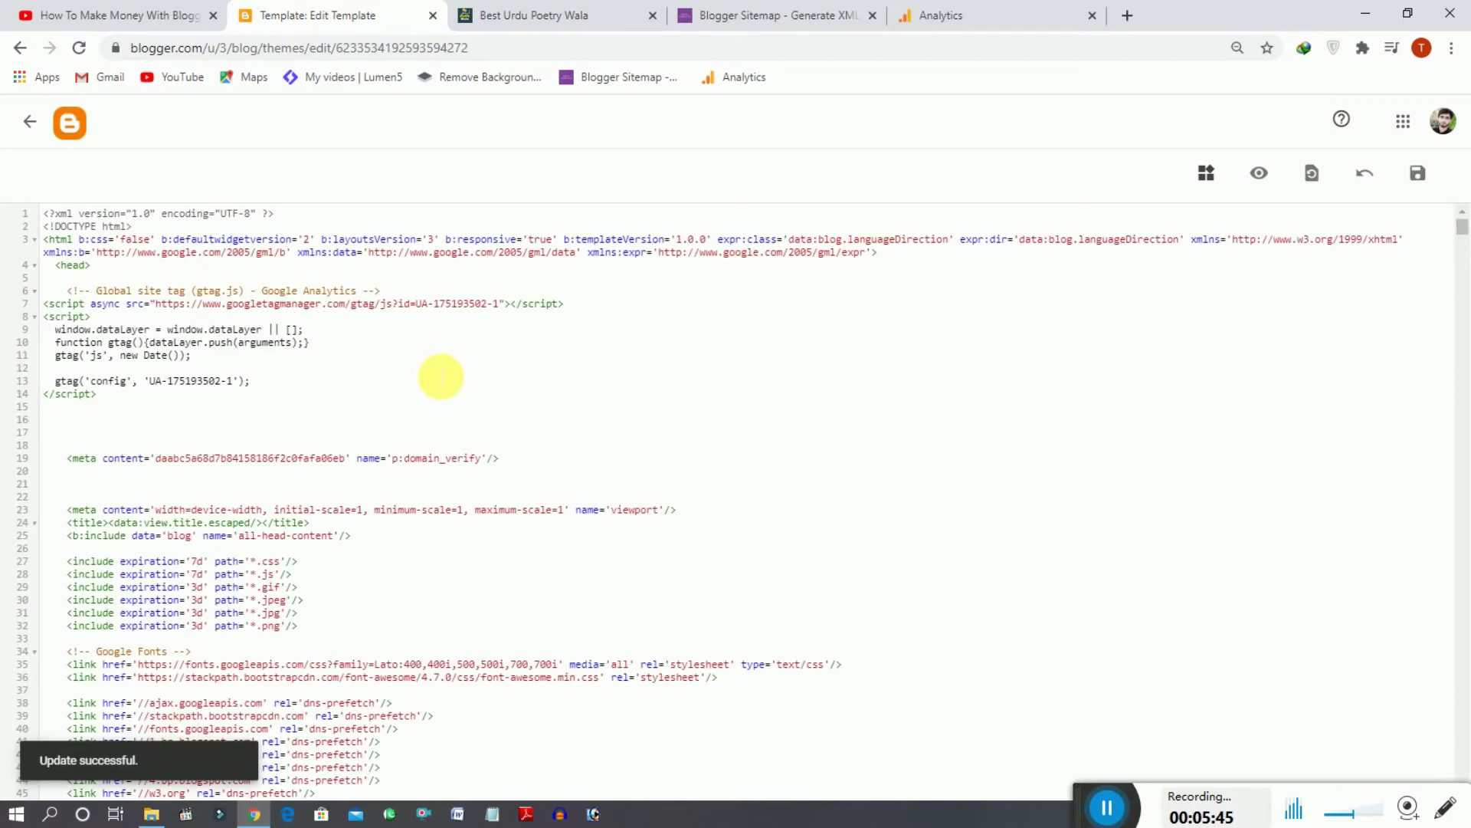
pyautogui.click(21, 46)
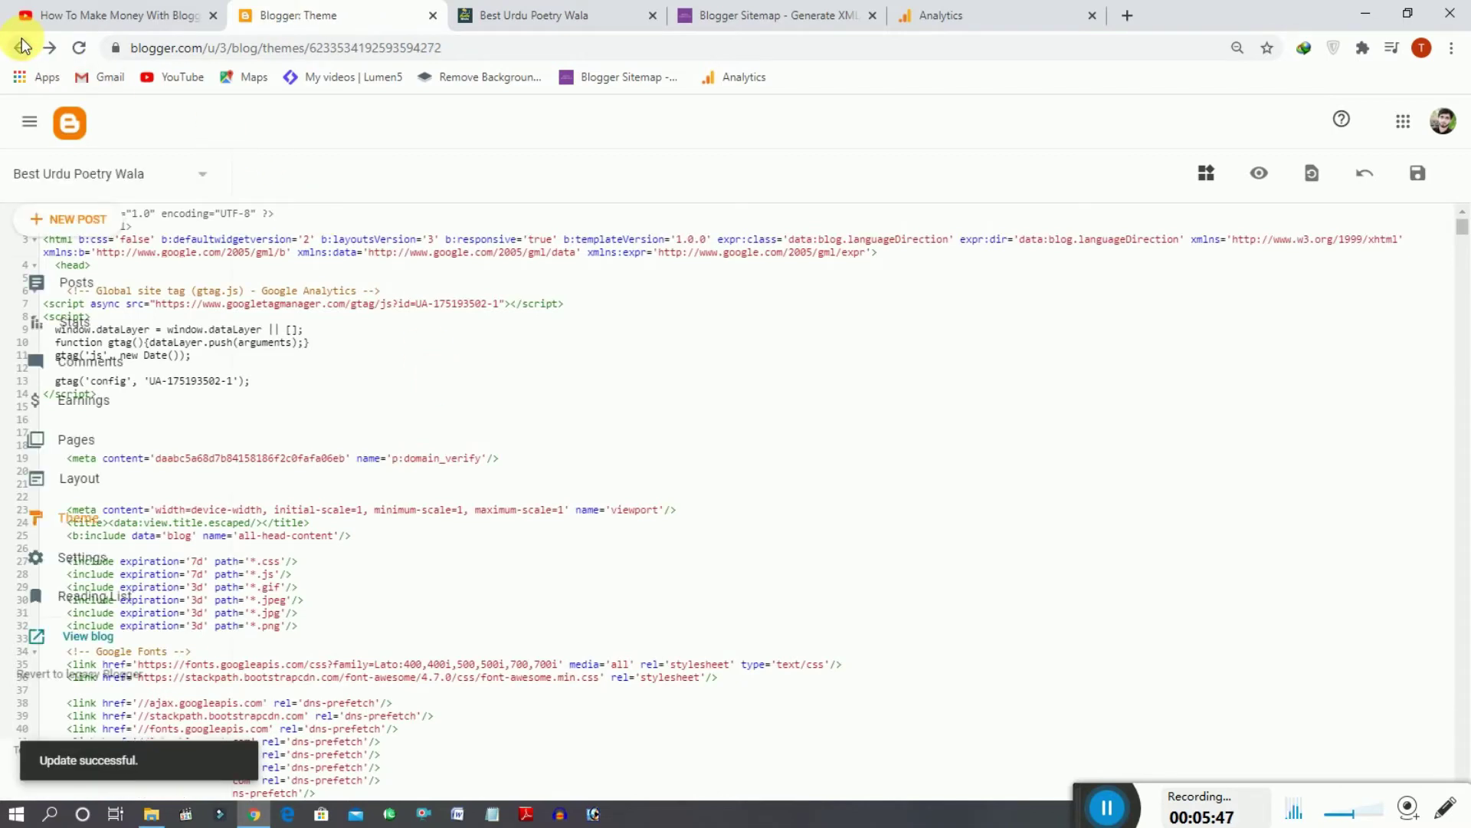
# Return to Analytics, close the search tip and copy only the property's tracking ID
pyautogui.click(932, 11)
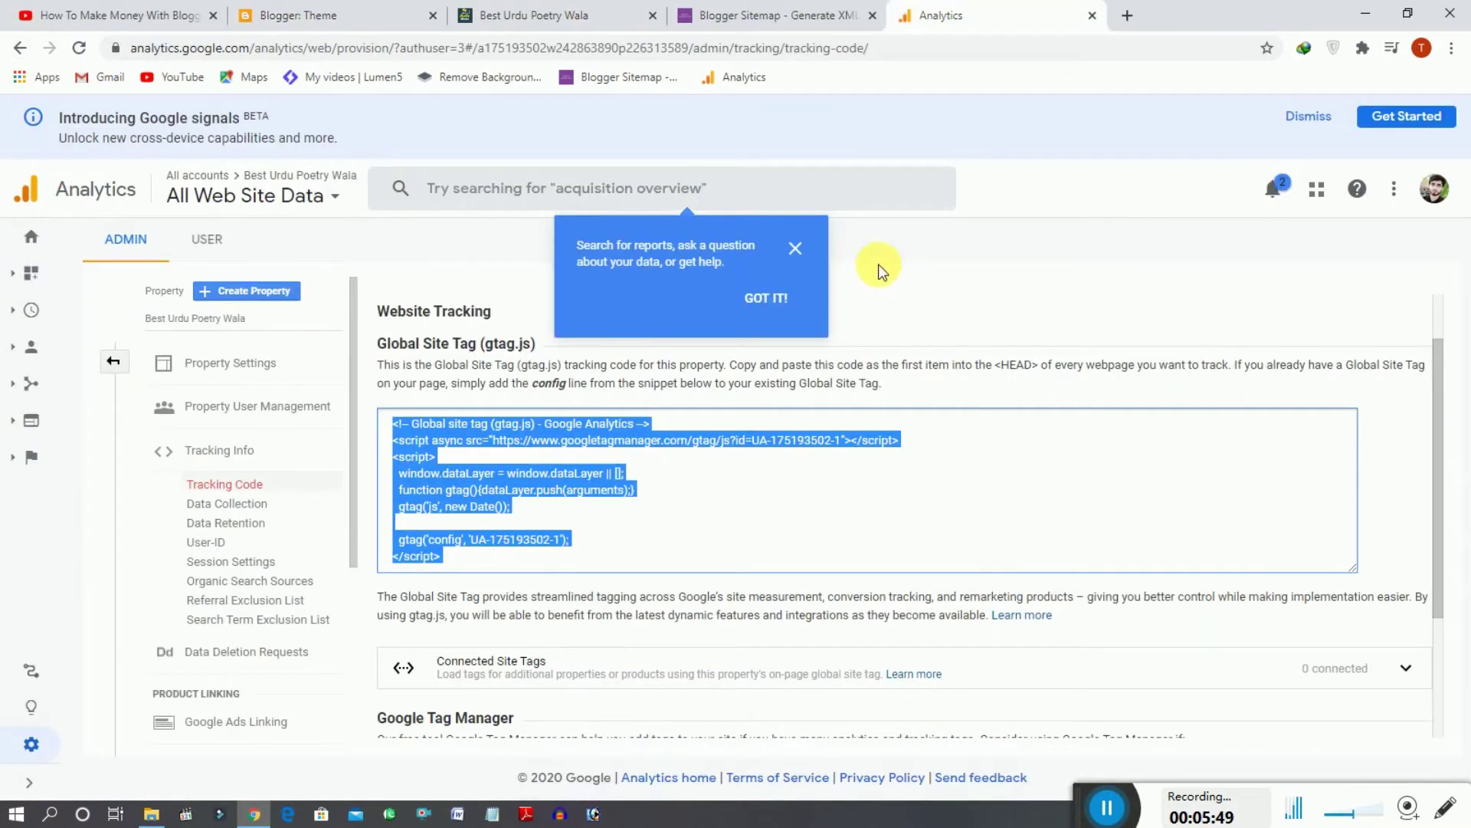
pyautogui.click(796, 251)
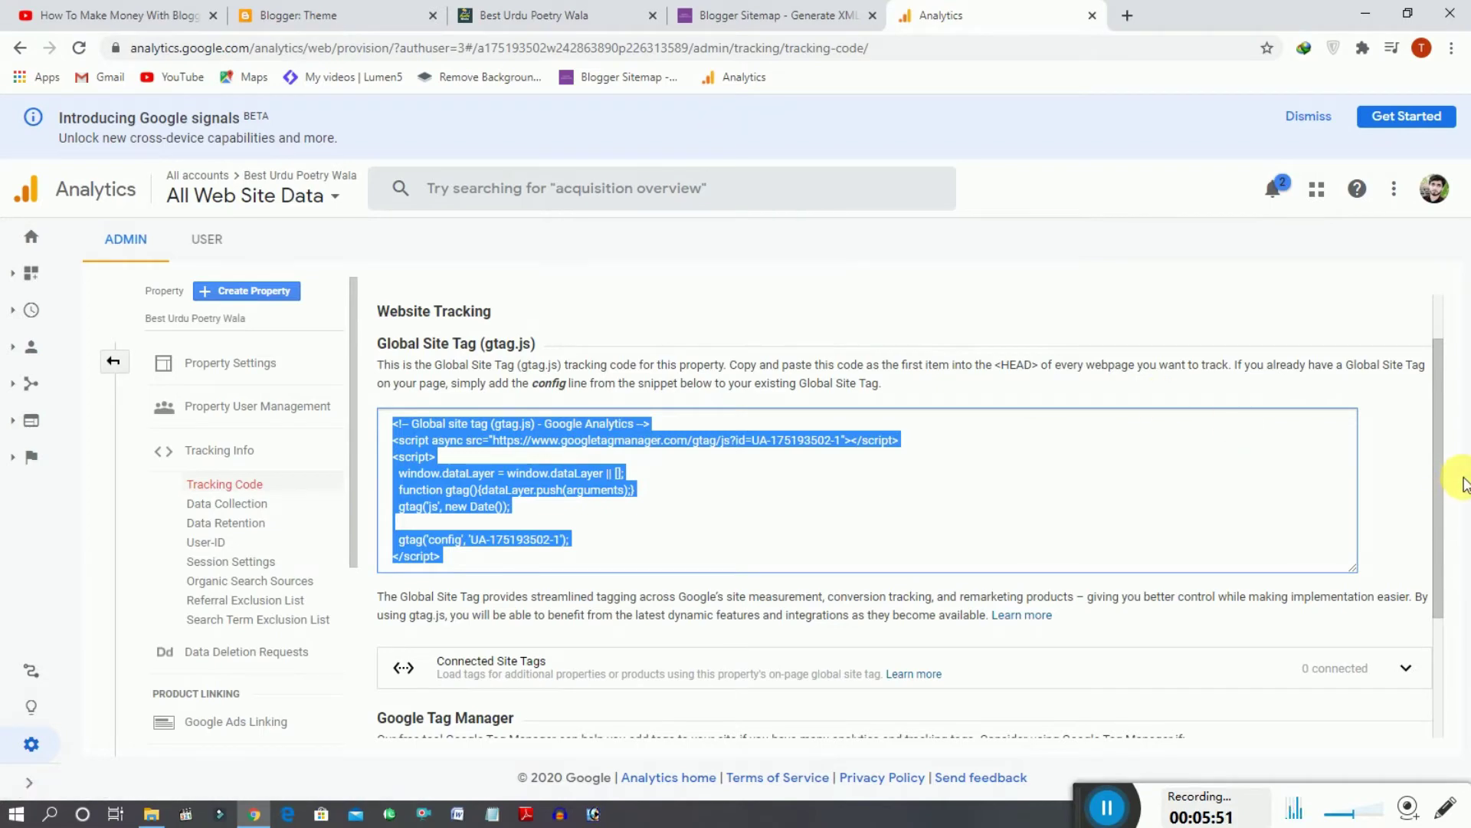
pyautogui.moveTo(1438, 467); pyautogui.dragTo(1434, 312)
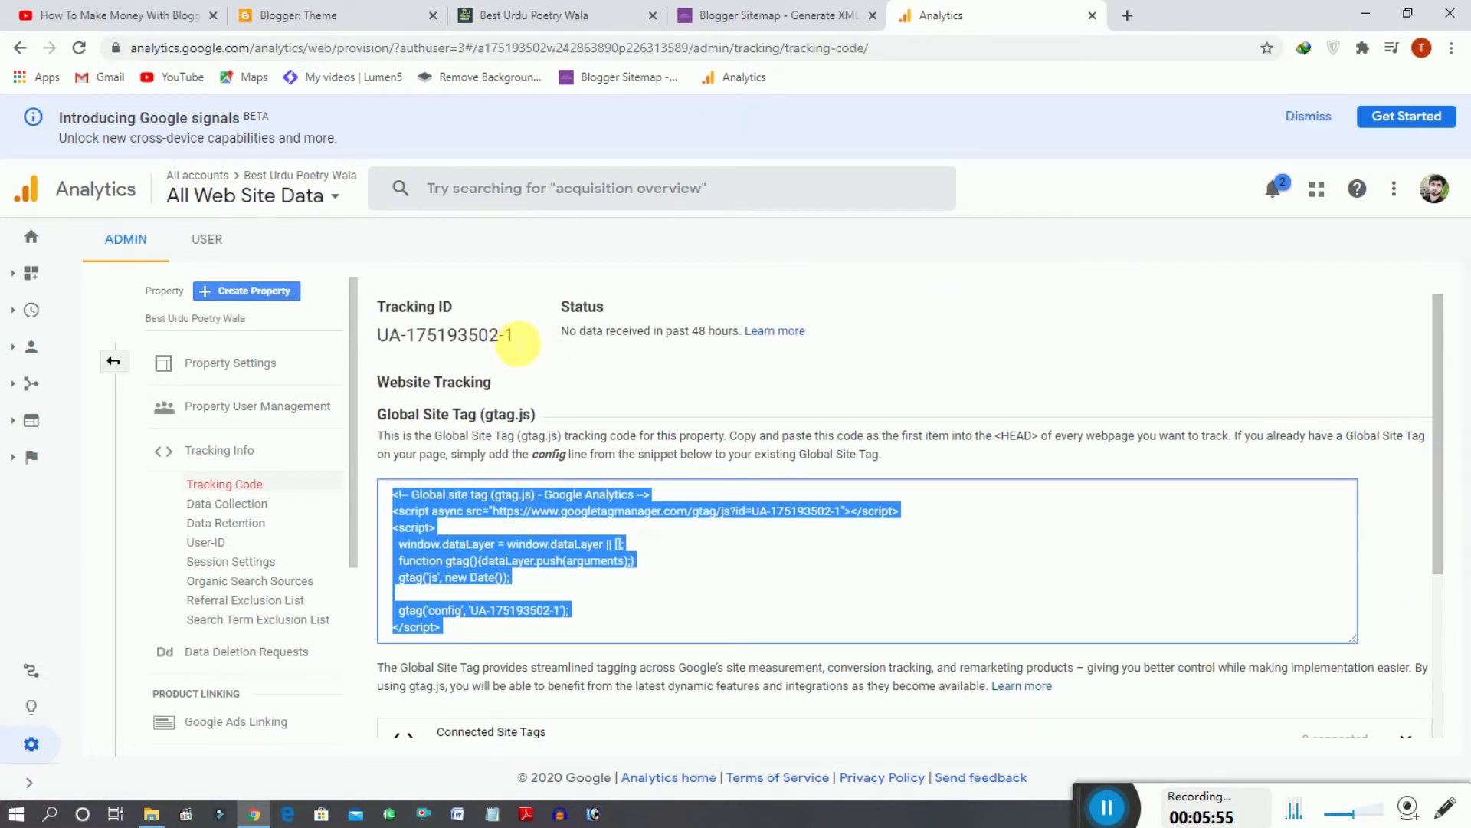
pyautogui.moveTo(513, 337); pyautogui.dragTo(363, 338)
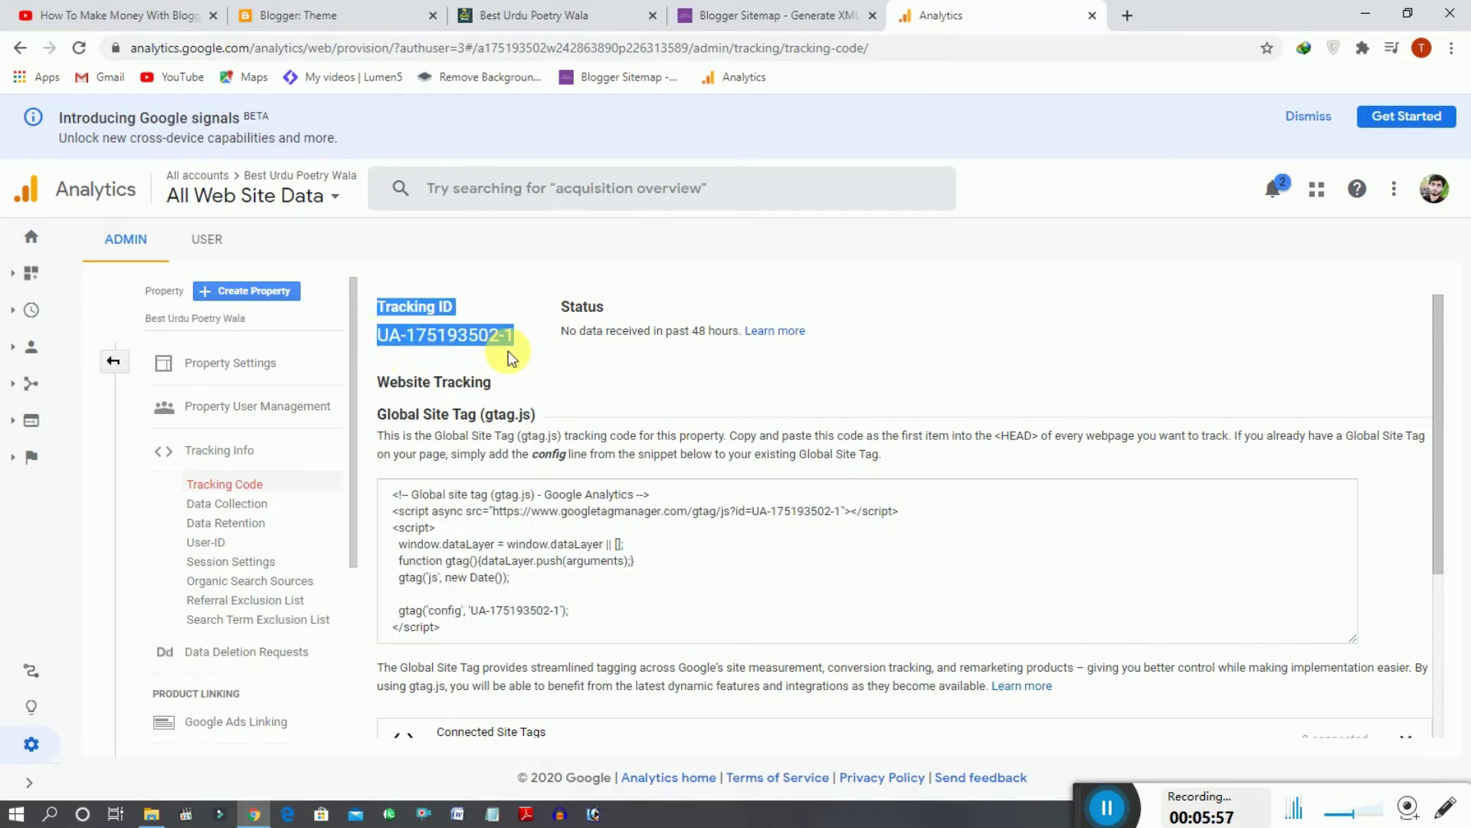
pyautogui.moveTo(513, 338); pyautogui.dragTo(393, 344)
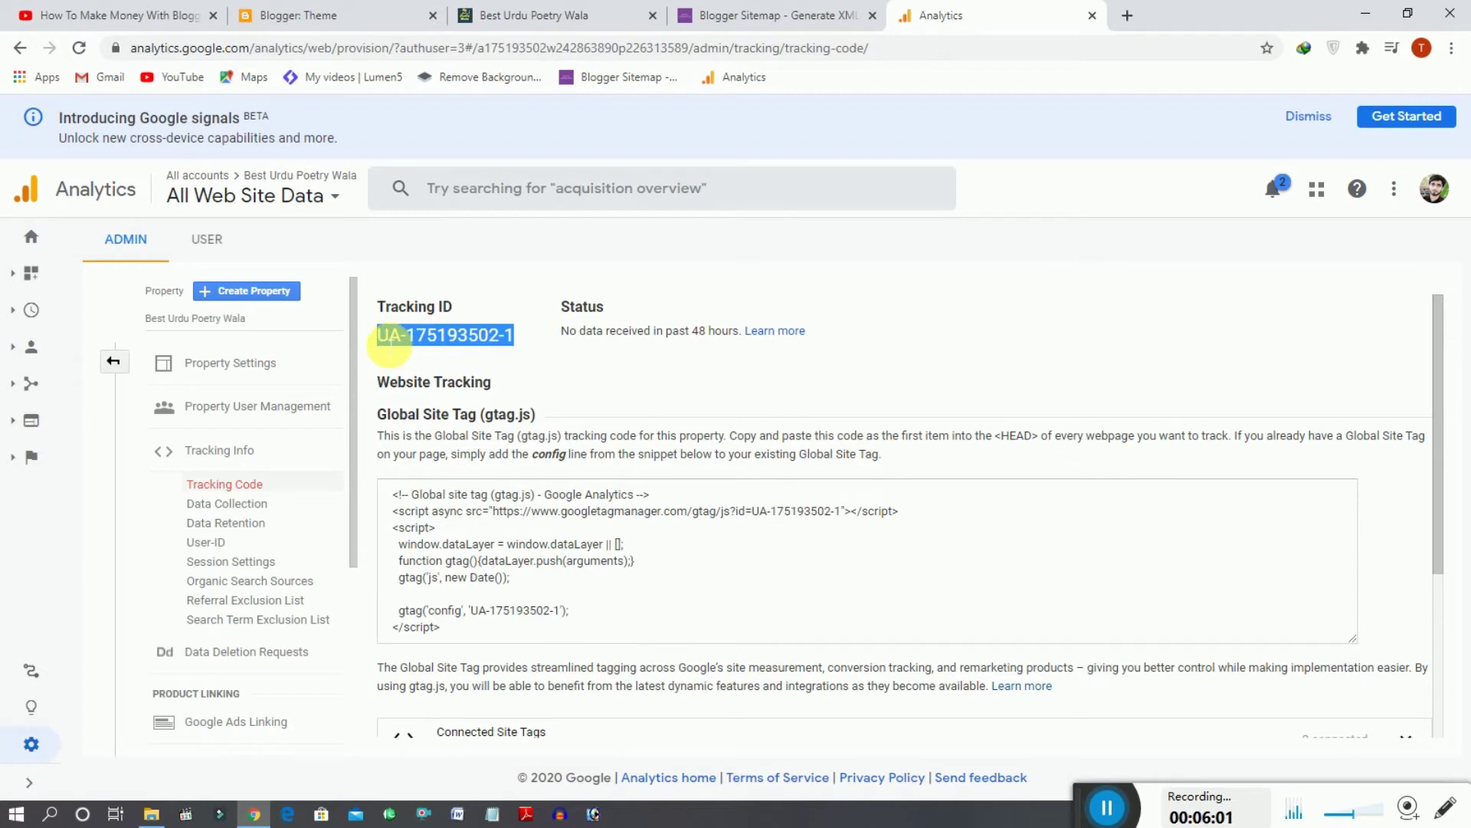
# Switch to Blogger, open the blog's settings, and save the copied tracking ID as the Google Analytics Property ID
pyautogui.click(246, 12)
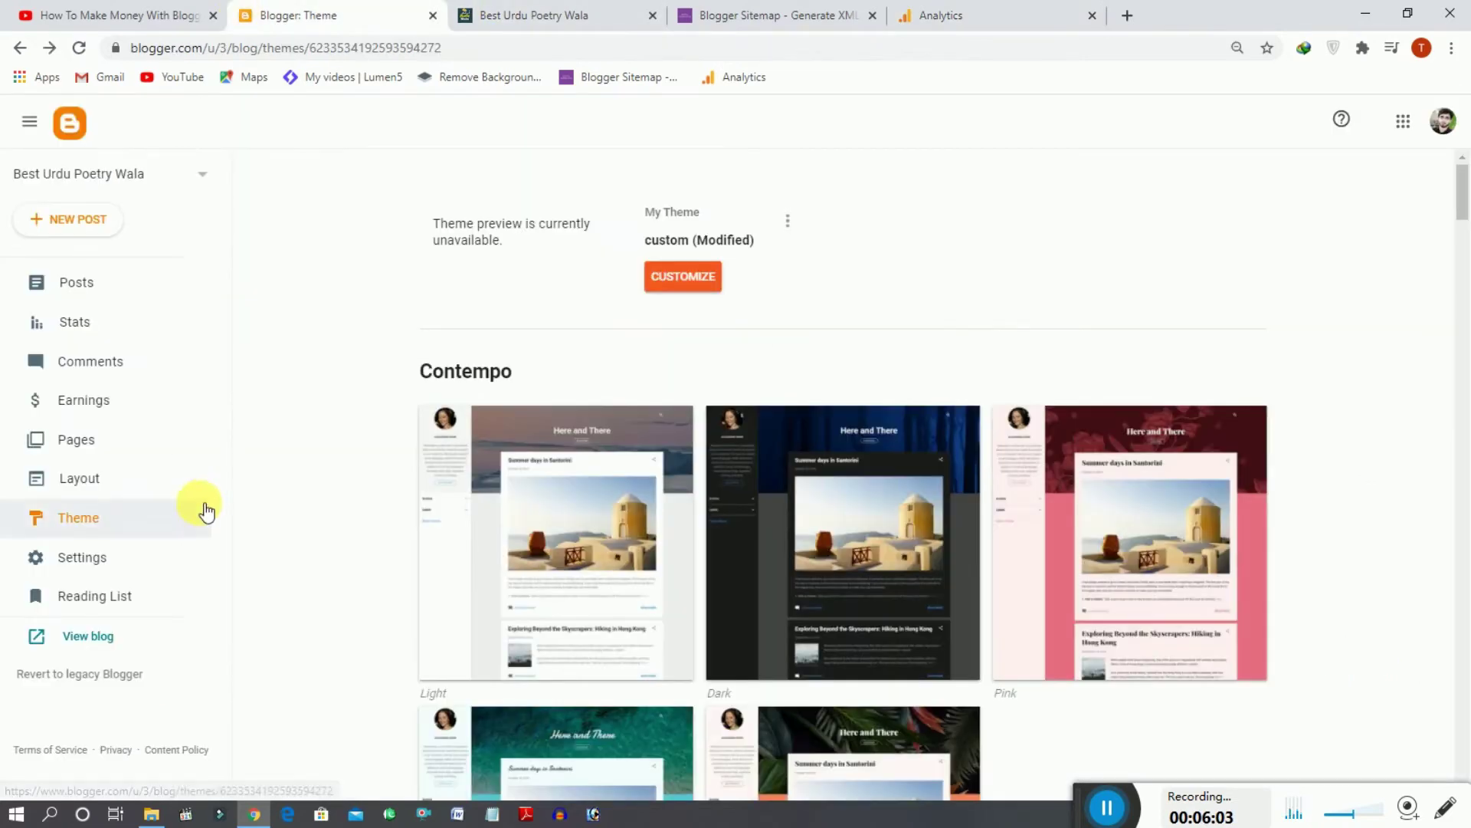
pyautogui.click(101, 553)
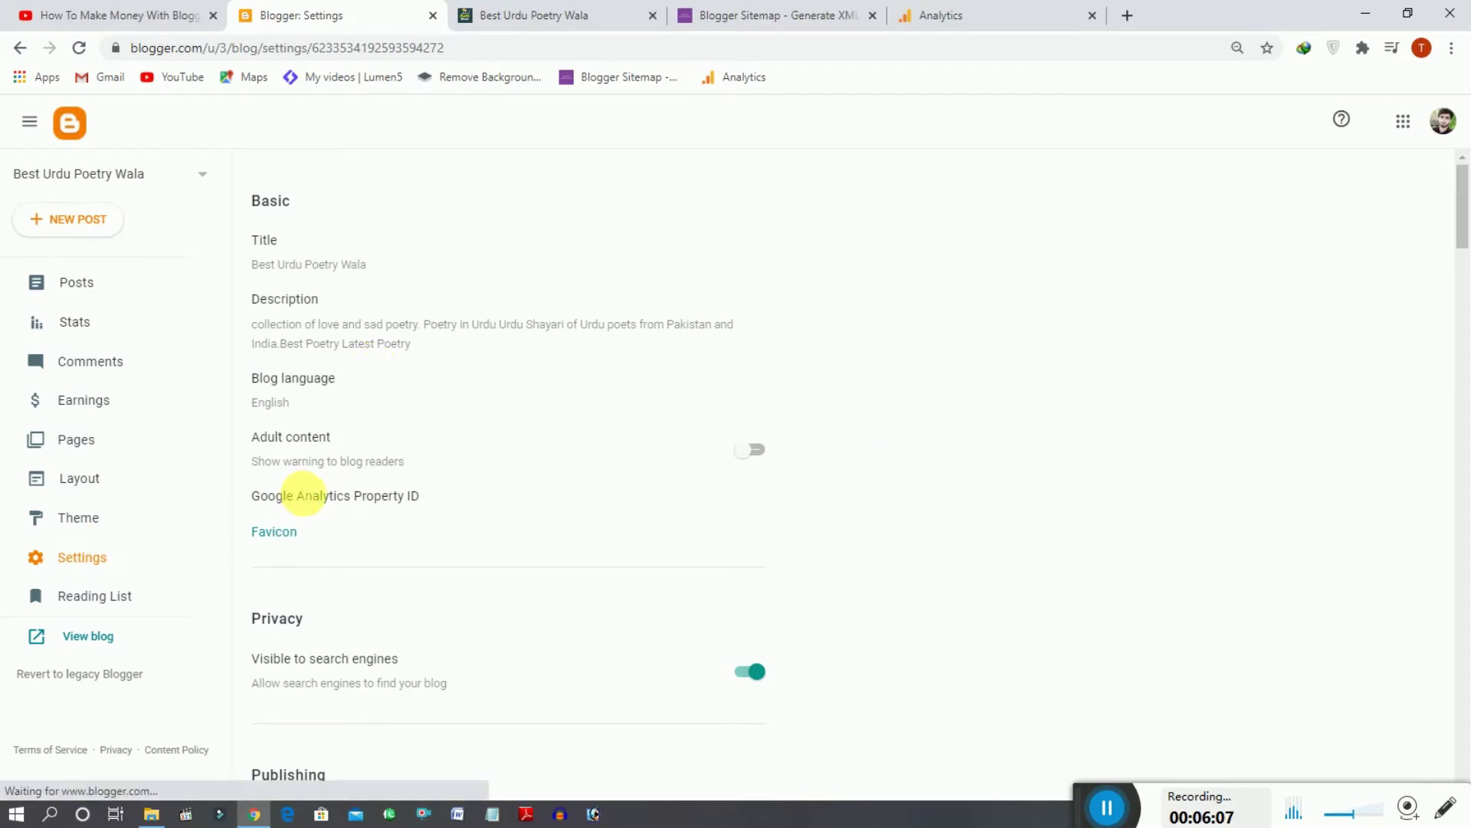
pyautogui.click(305, 495)
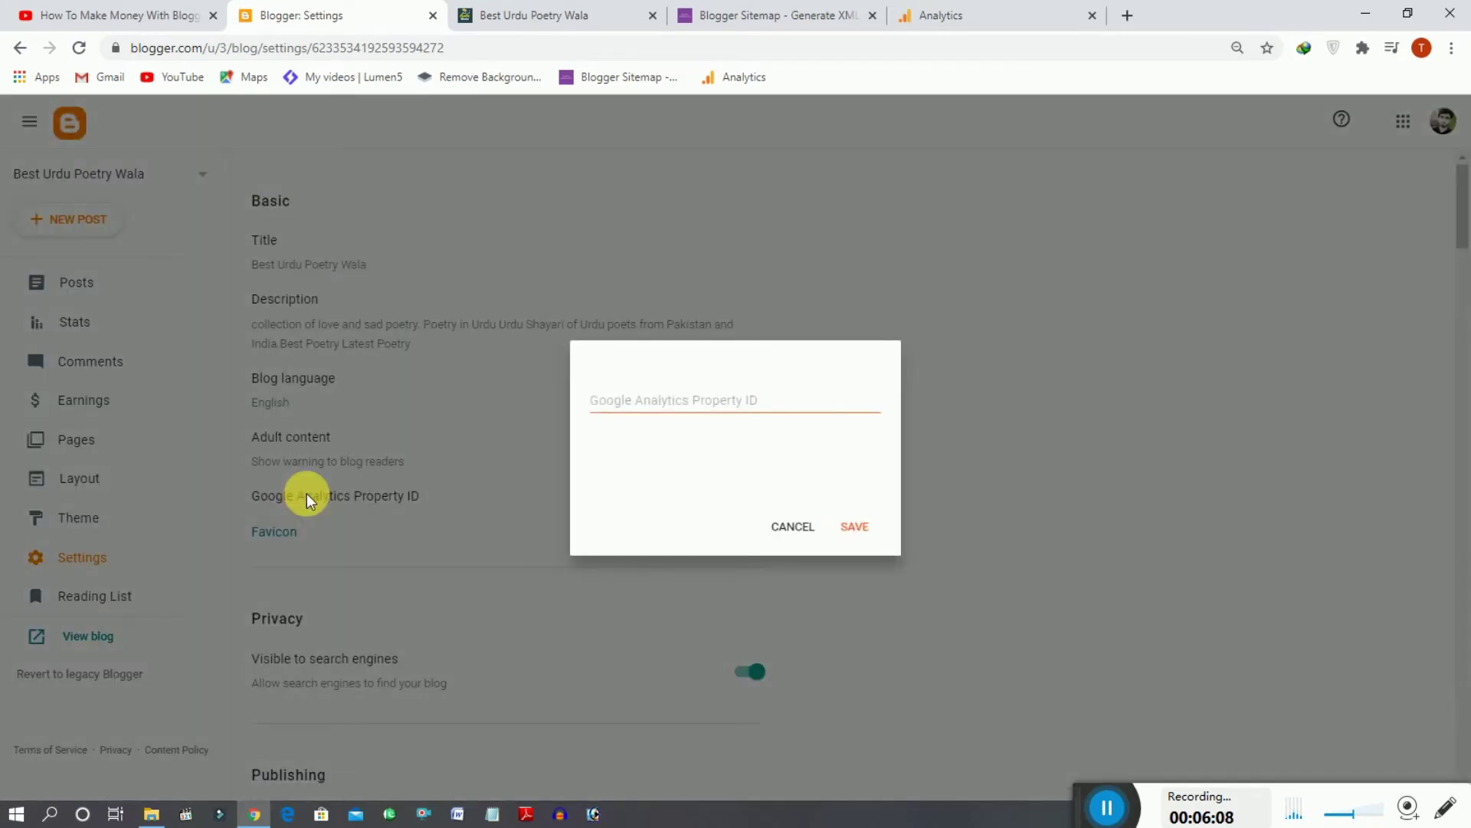
pyautogui.click(715, 406)
pyautogui.hotkey('ctrl', 'v')
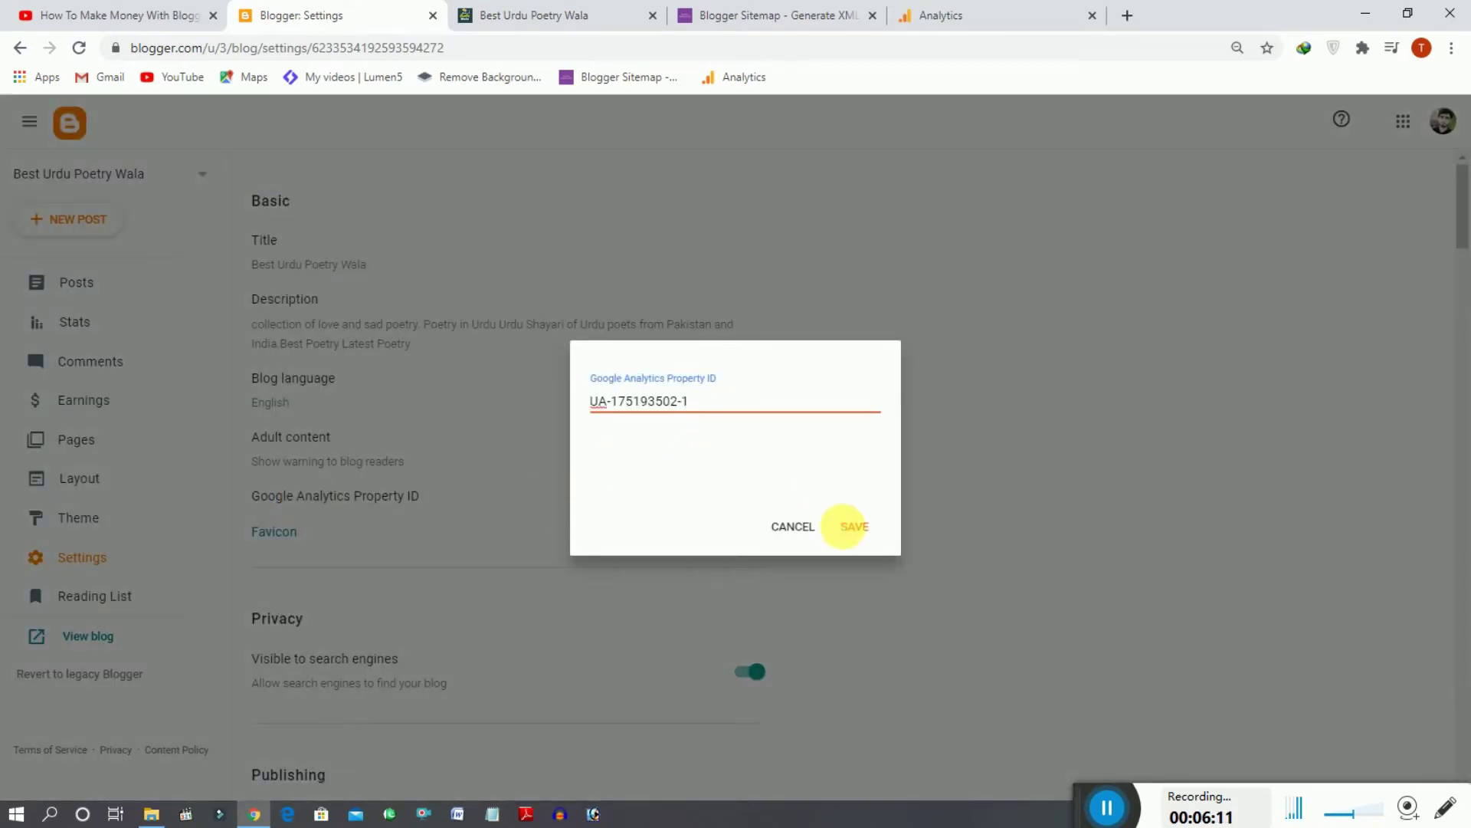
pyautogui.click(857, 527)
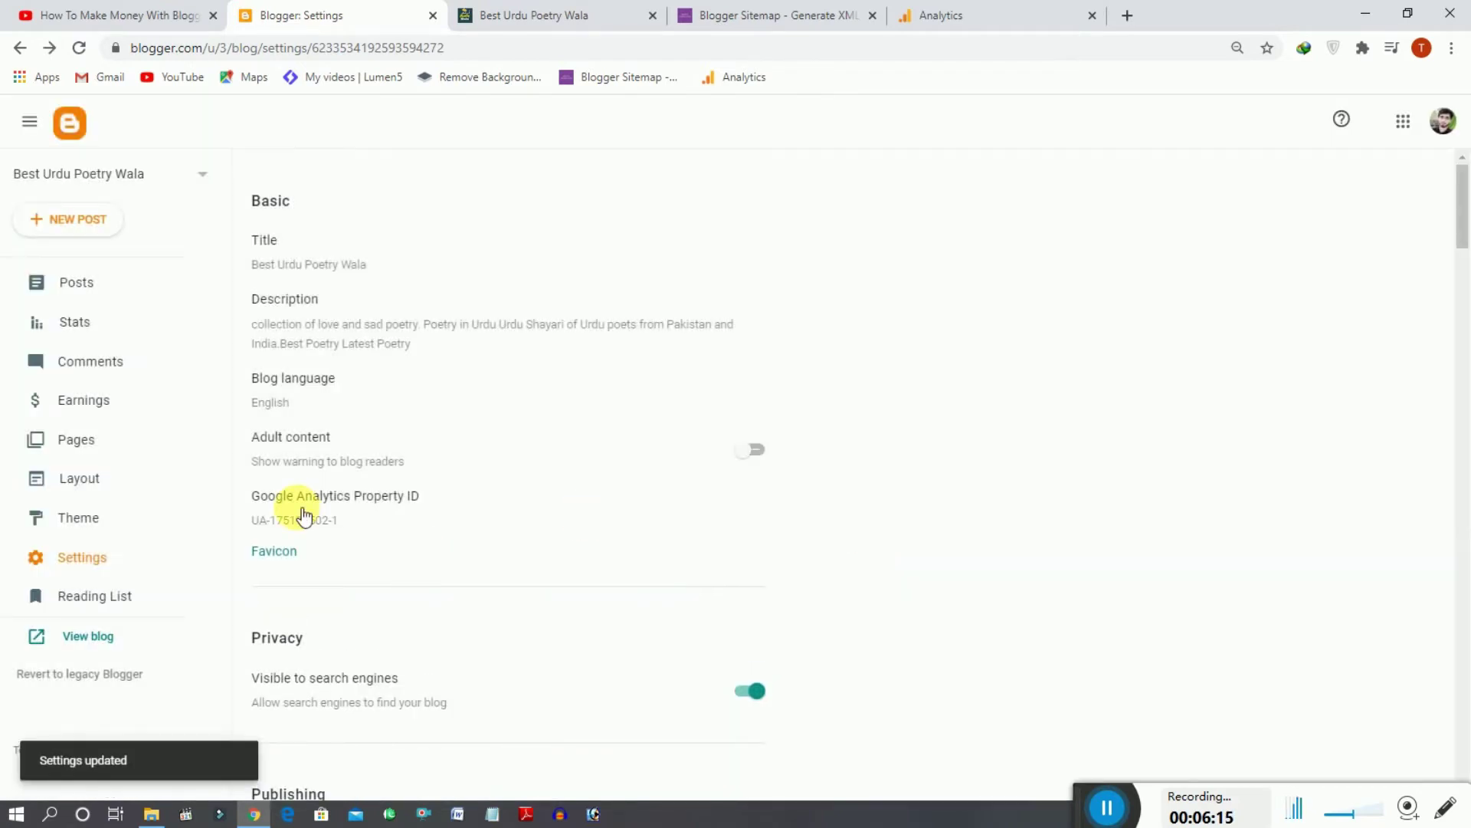
# Return to Analytics and examine the Home overview for the Best Urdu Poetry Wala property, including users, active users and acquisition
pyautogui.click(977, 14)
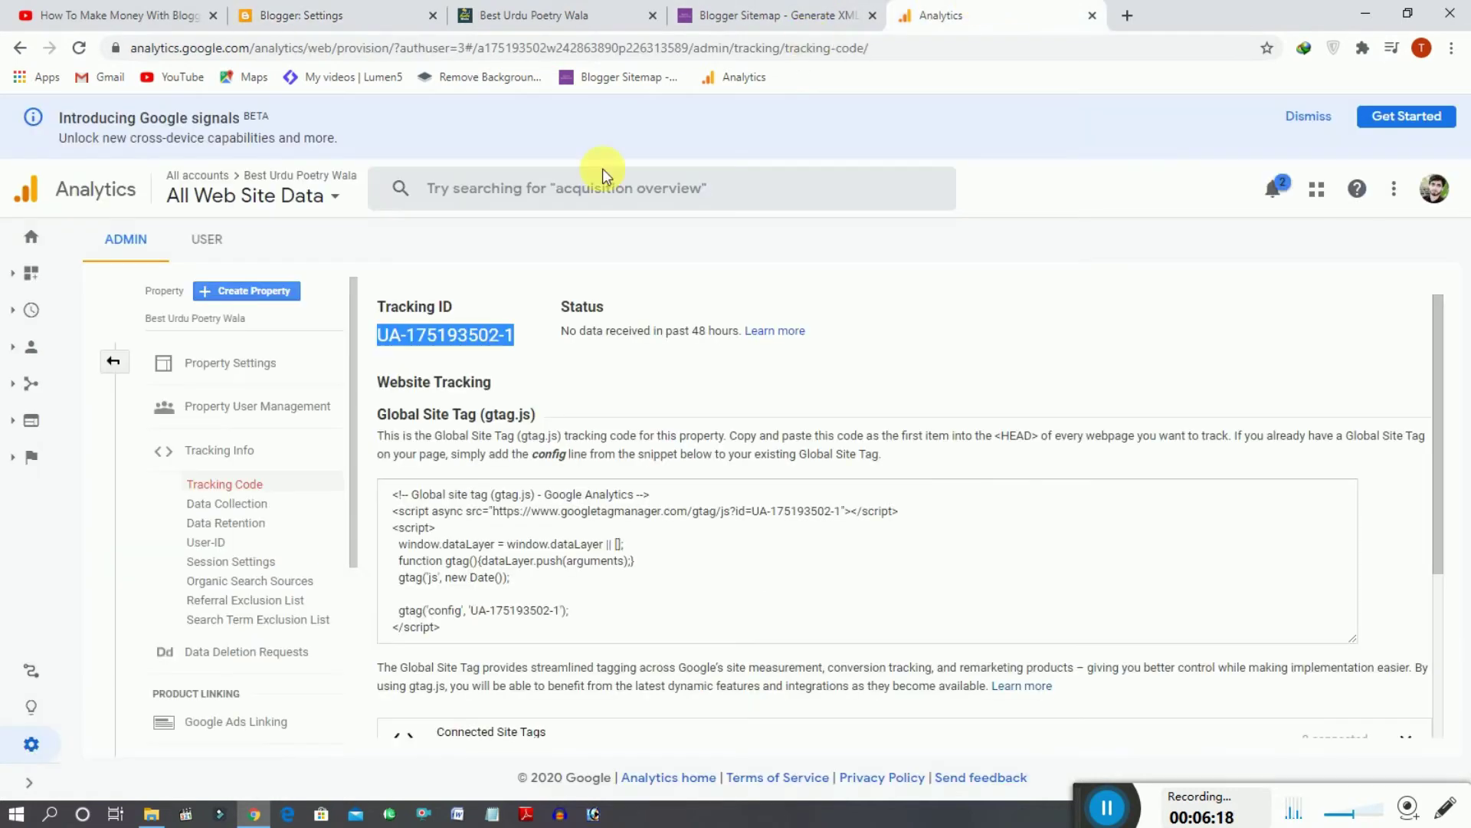
pyautogui.click(40, 255)
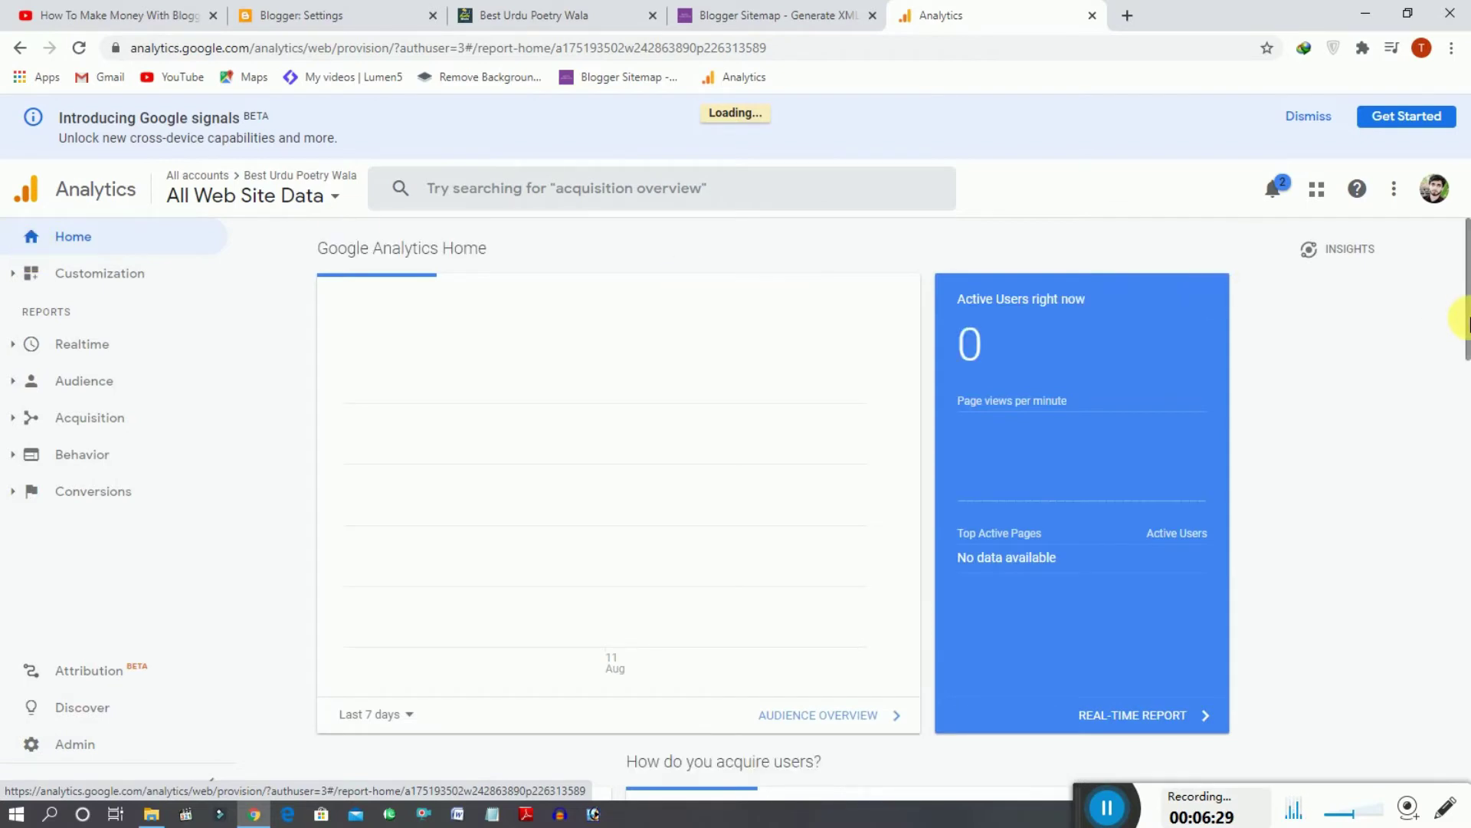
pyautogui.scroll(-1, 1464, 318)
pyautogui.scroll(-1, 1467, 354)
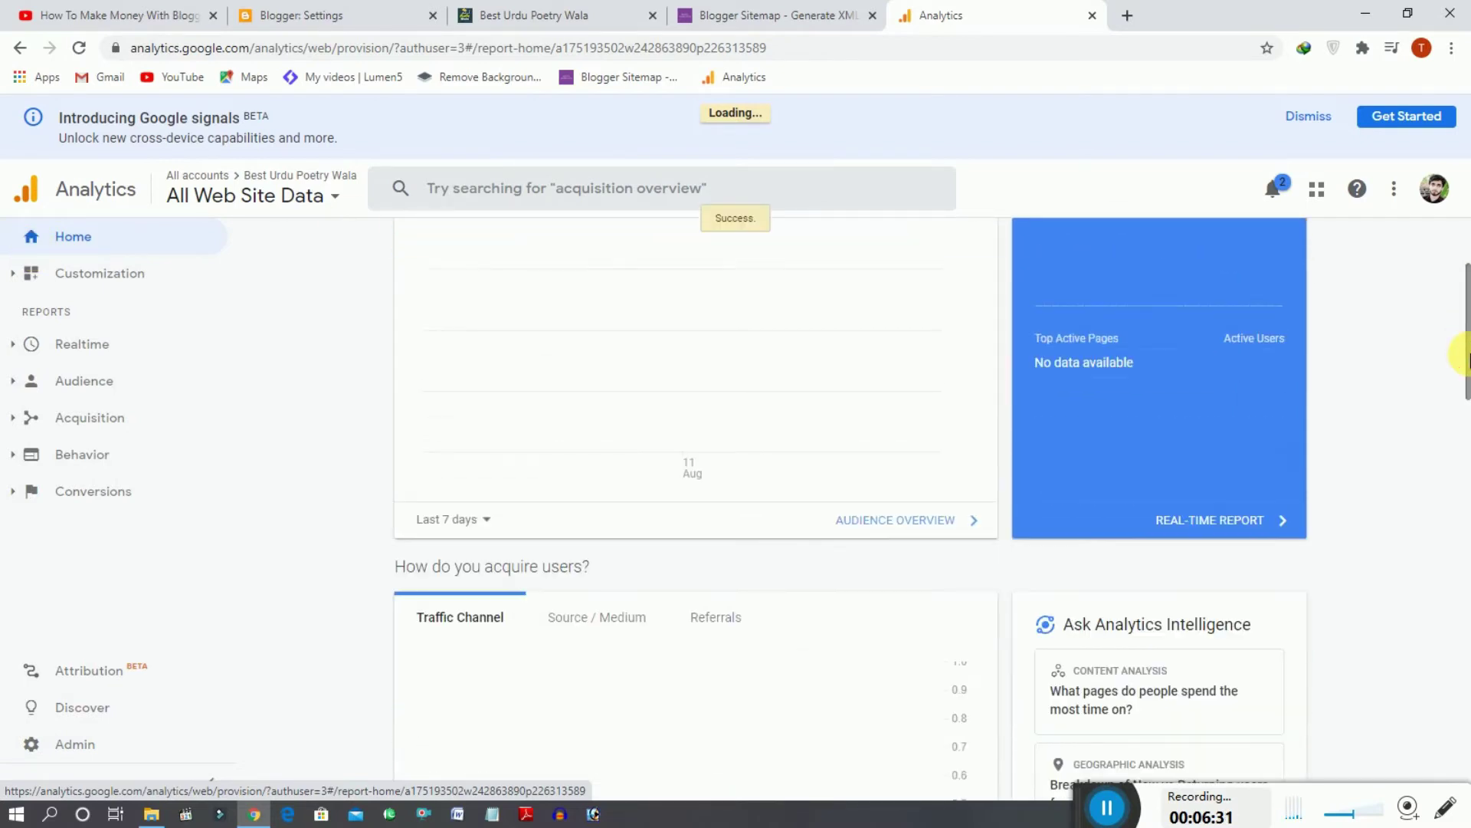
pyautogui.moveTo(1468, 358); pyautogui.dragTo(1436, 269)
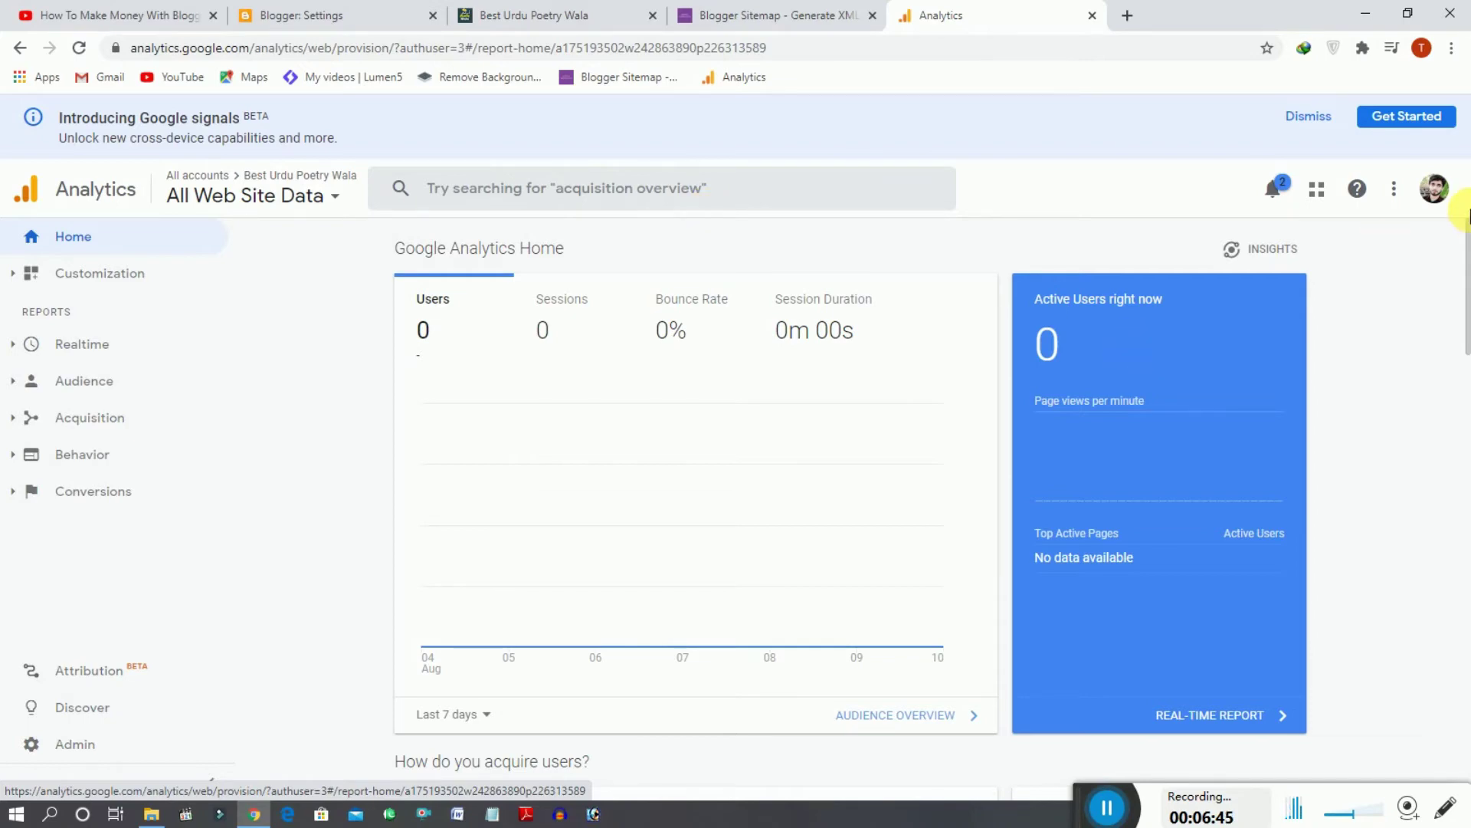
pyautogui.moveTo(1466, 331); pyautogui.dragTo(1466, 234)
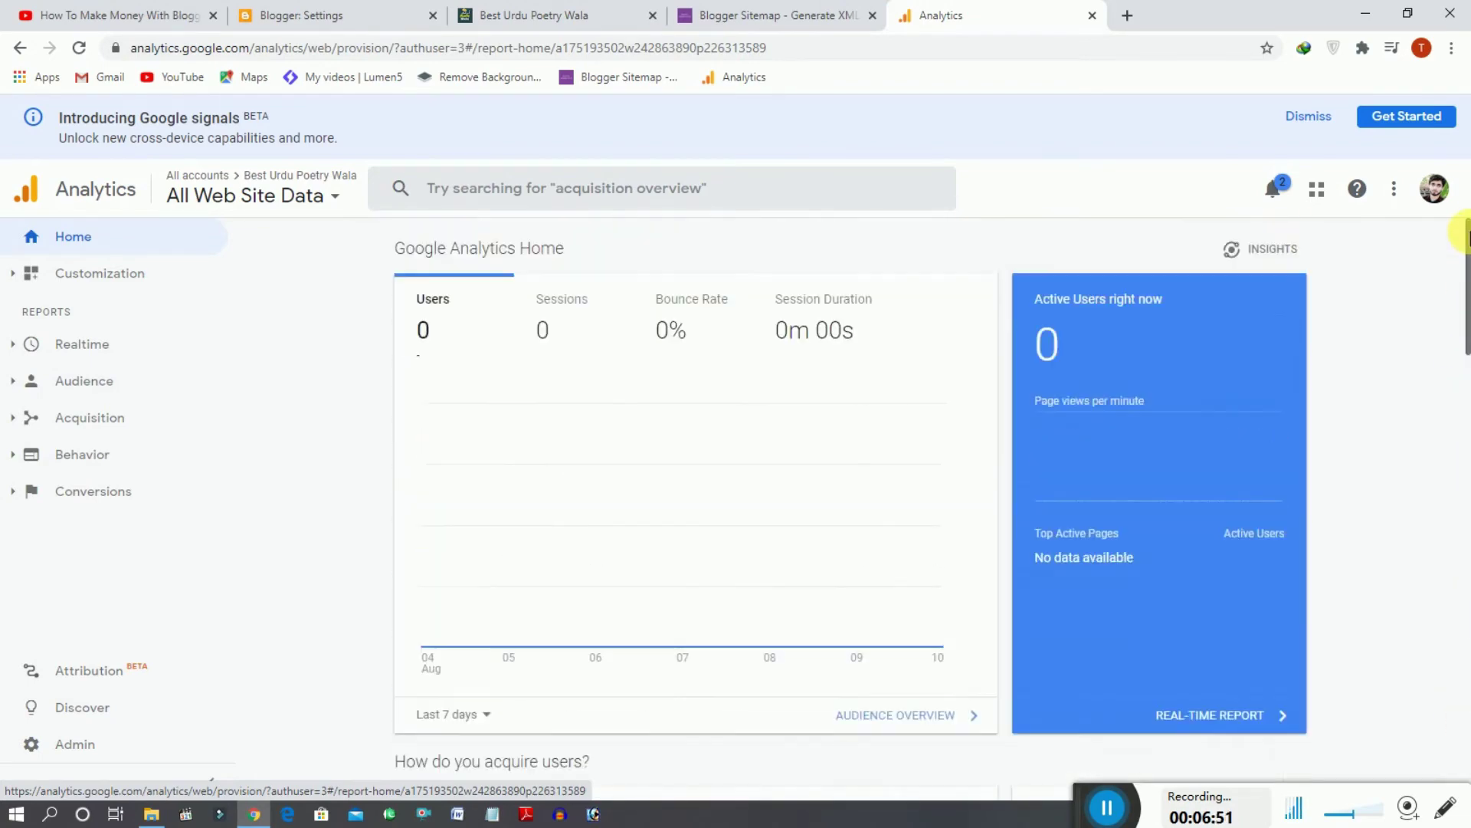
pyautogui.click(332, 9)
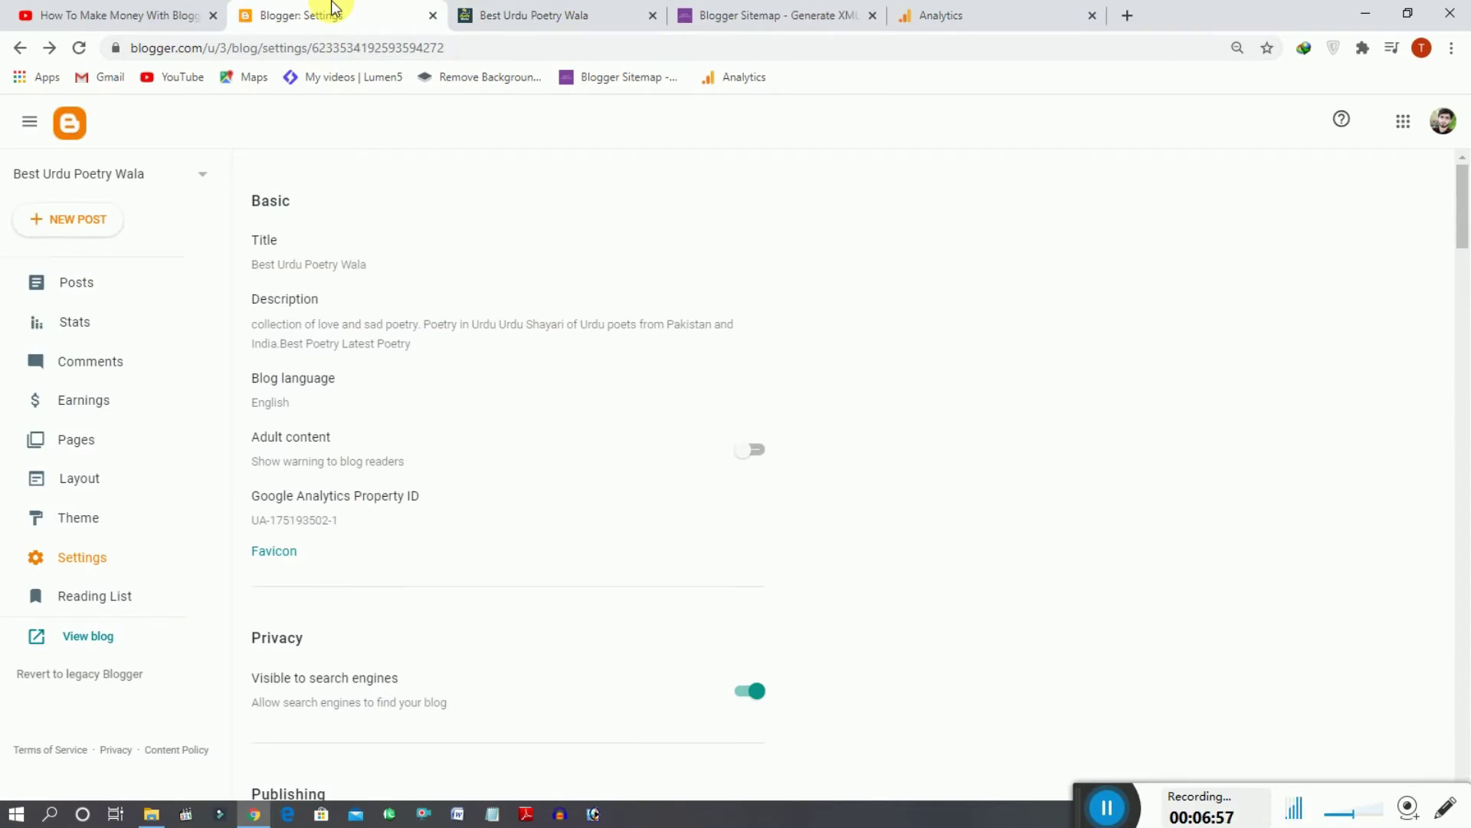
pyautogui.click(971, 10)
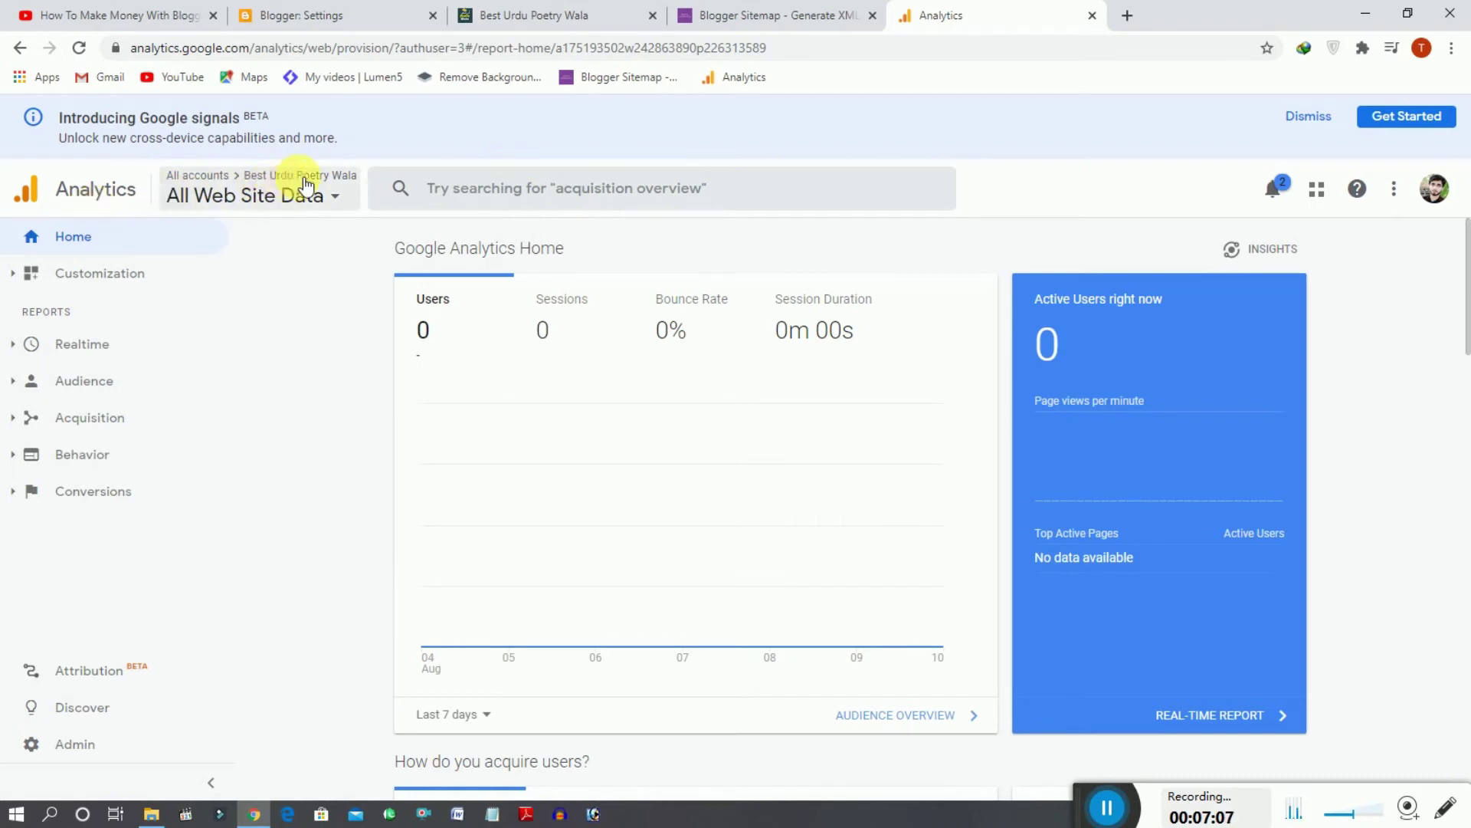
# Switch to the Blogger settings, view the Custom 404 setting under Errors and redirects, and cancel it without changes
pyautogui.click(373, 11)
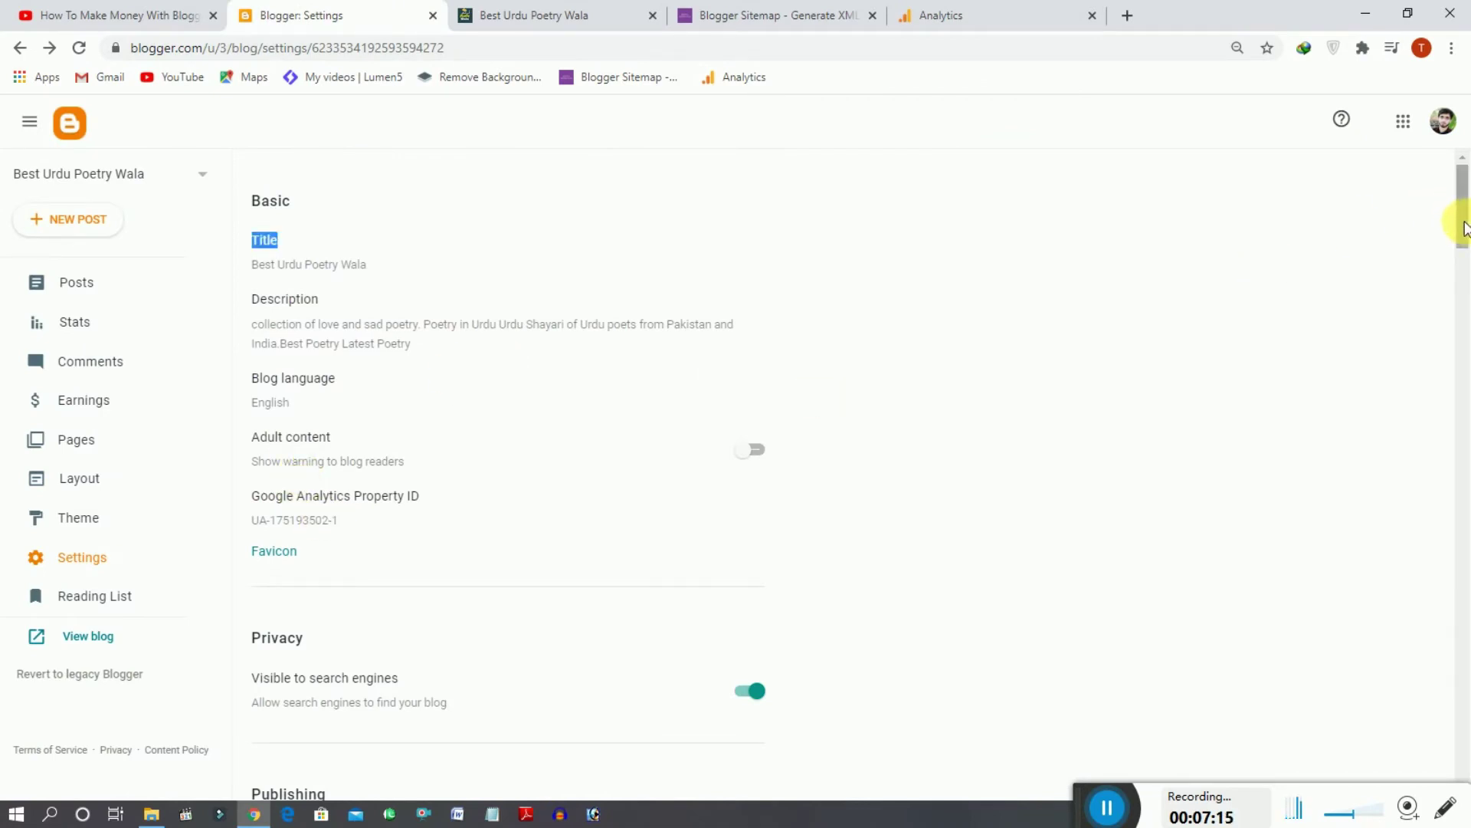
pyautogui.moveTo(1462, 217); pyautogui.dragTo(1461, 242)
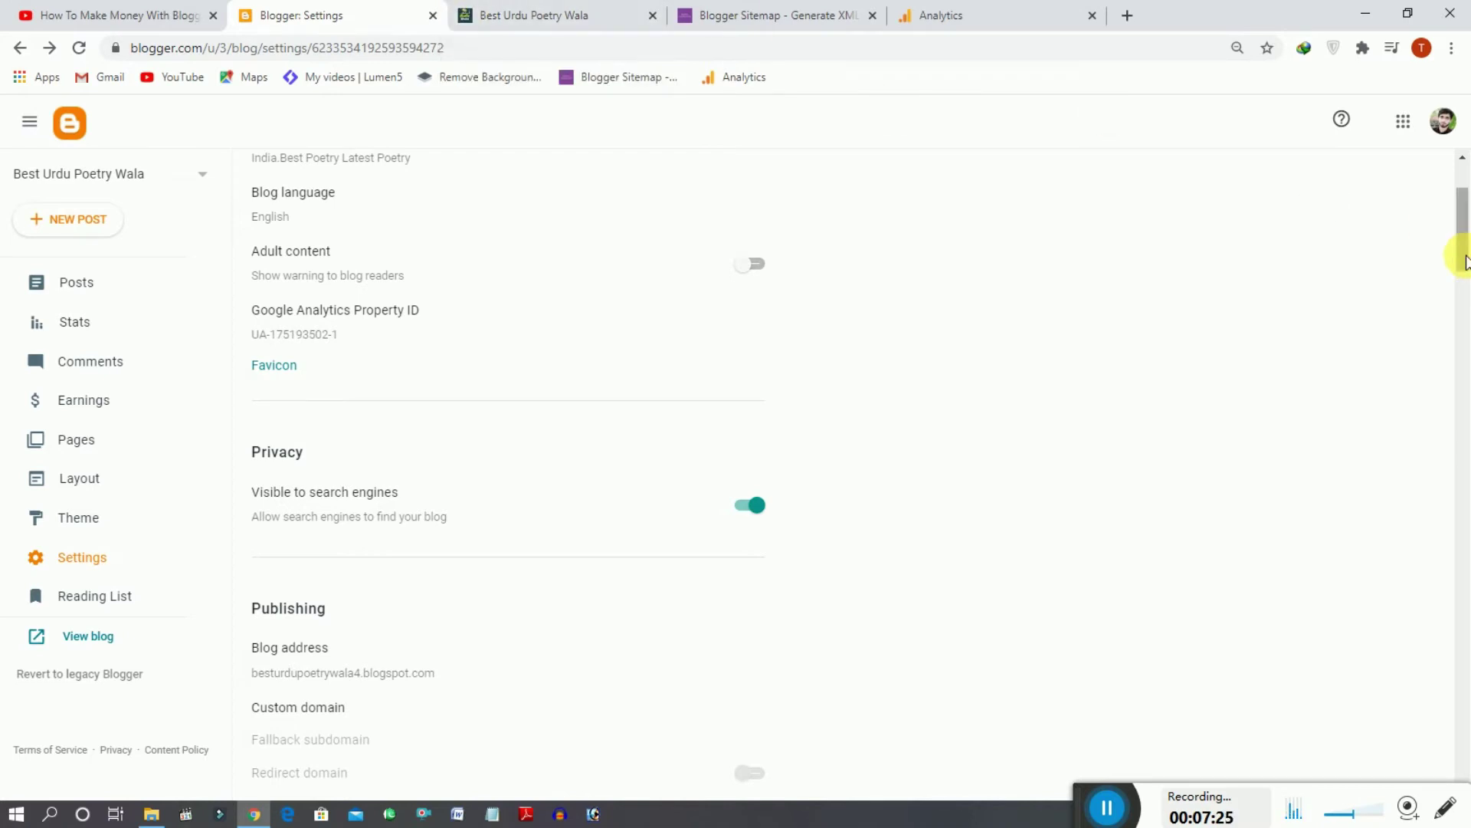
pyautogui.moveTo(1469, 256); pyautogui.dragTo(1467, 575)
pyautogui.moveTo(1464, 597); pyautogui.dragTo(1462, 610)
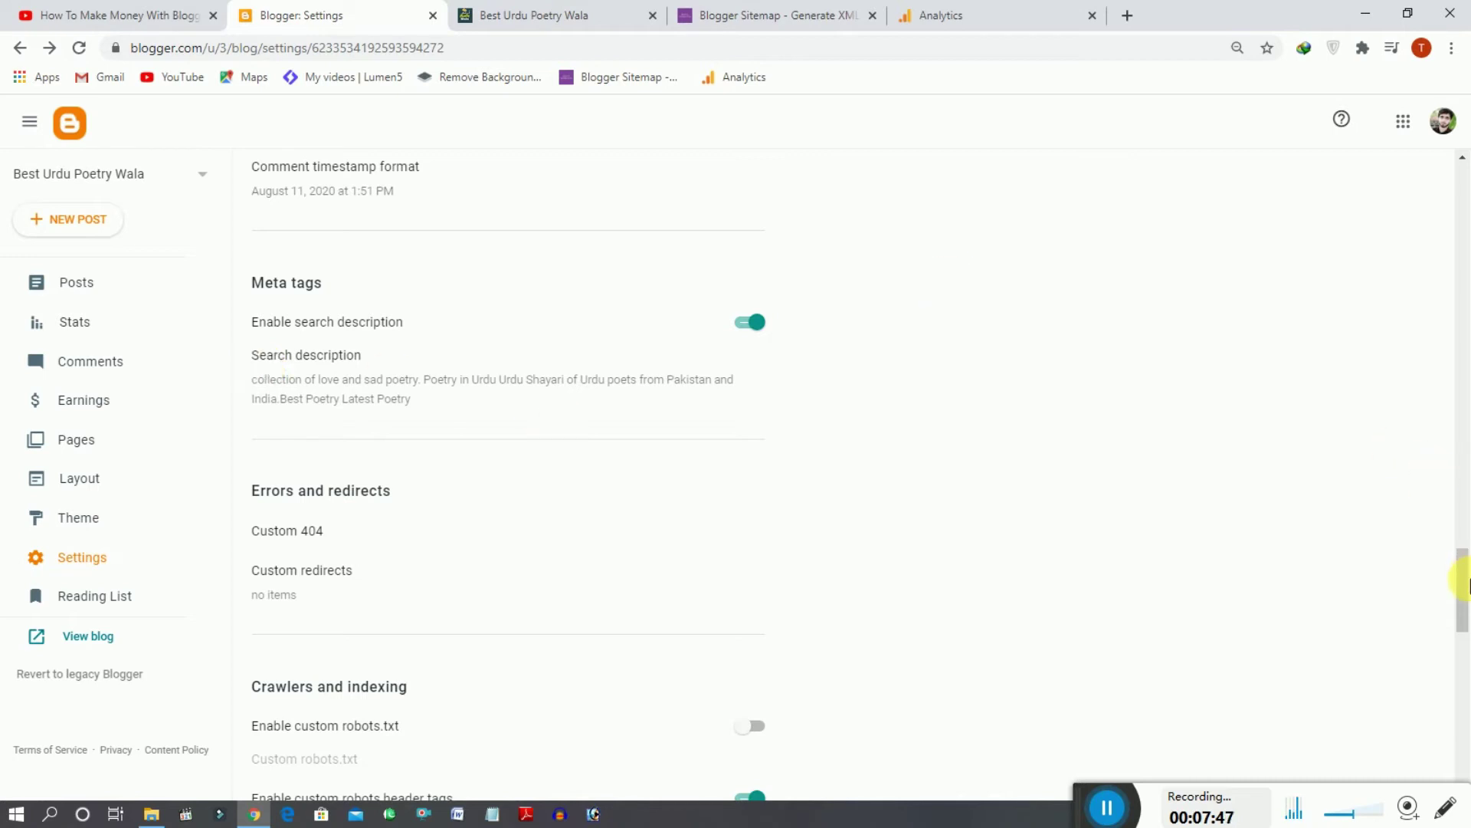
pyautogui.tripleClick(1459, 596)
pyautogui.moveTo(1464, 597); pyautogui.dragTo(1464, 611)
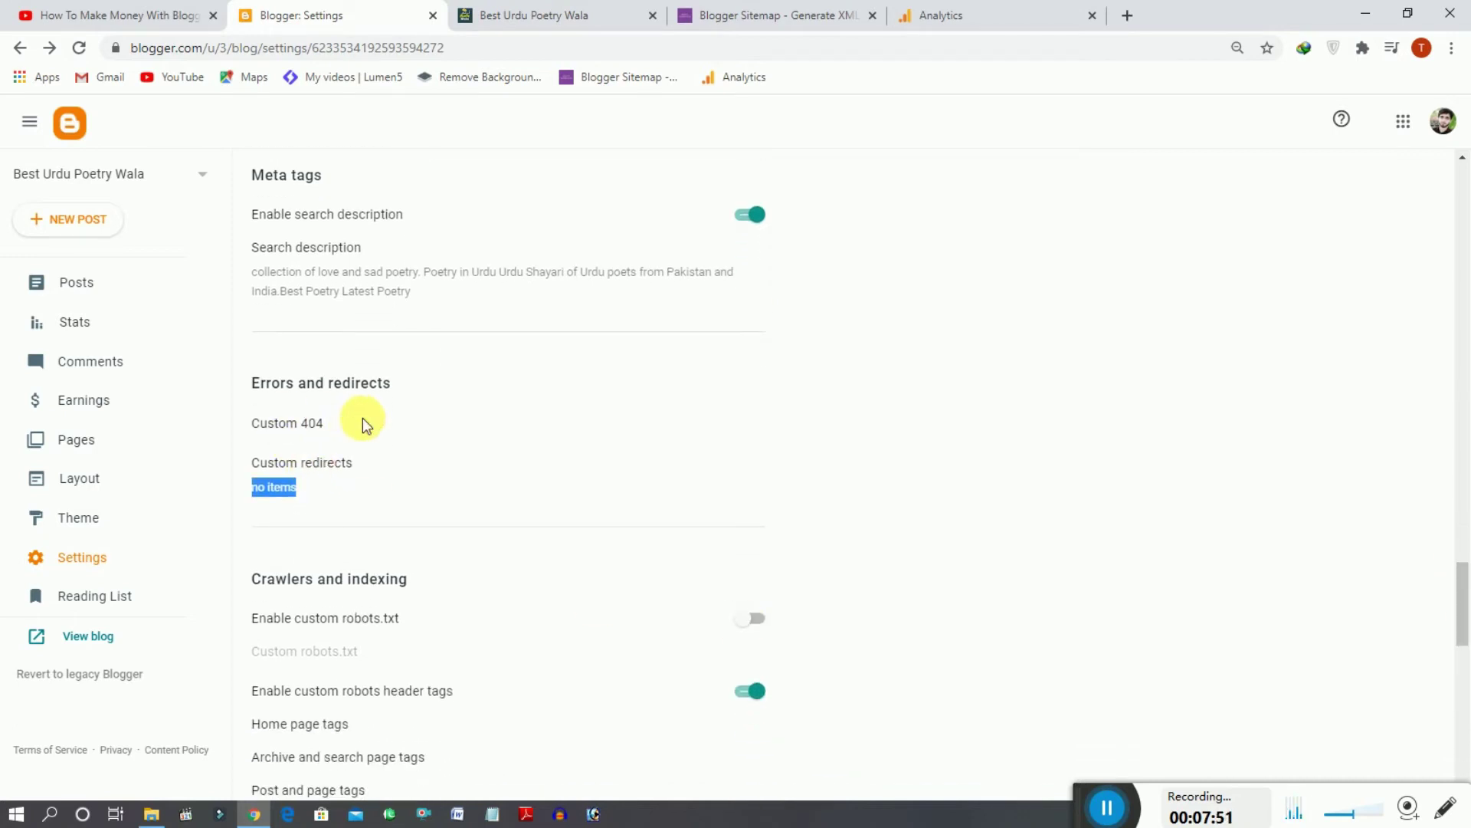
pyautogui.click(547, 431)
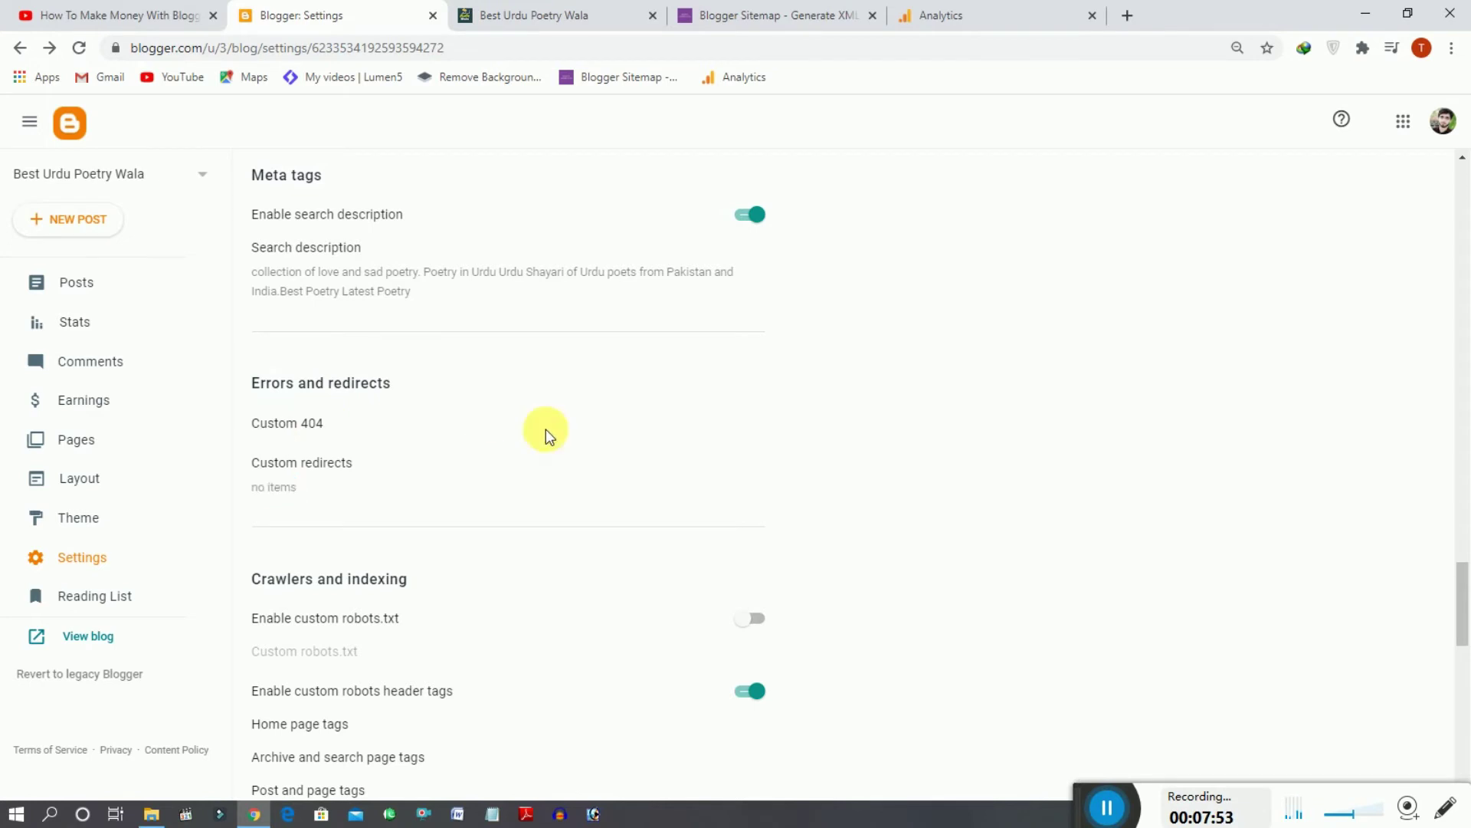
pyautogui.click(546, 429)
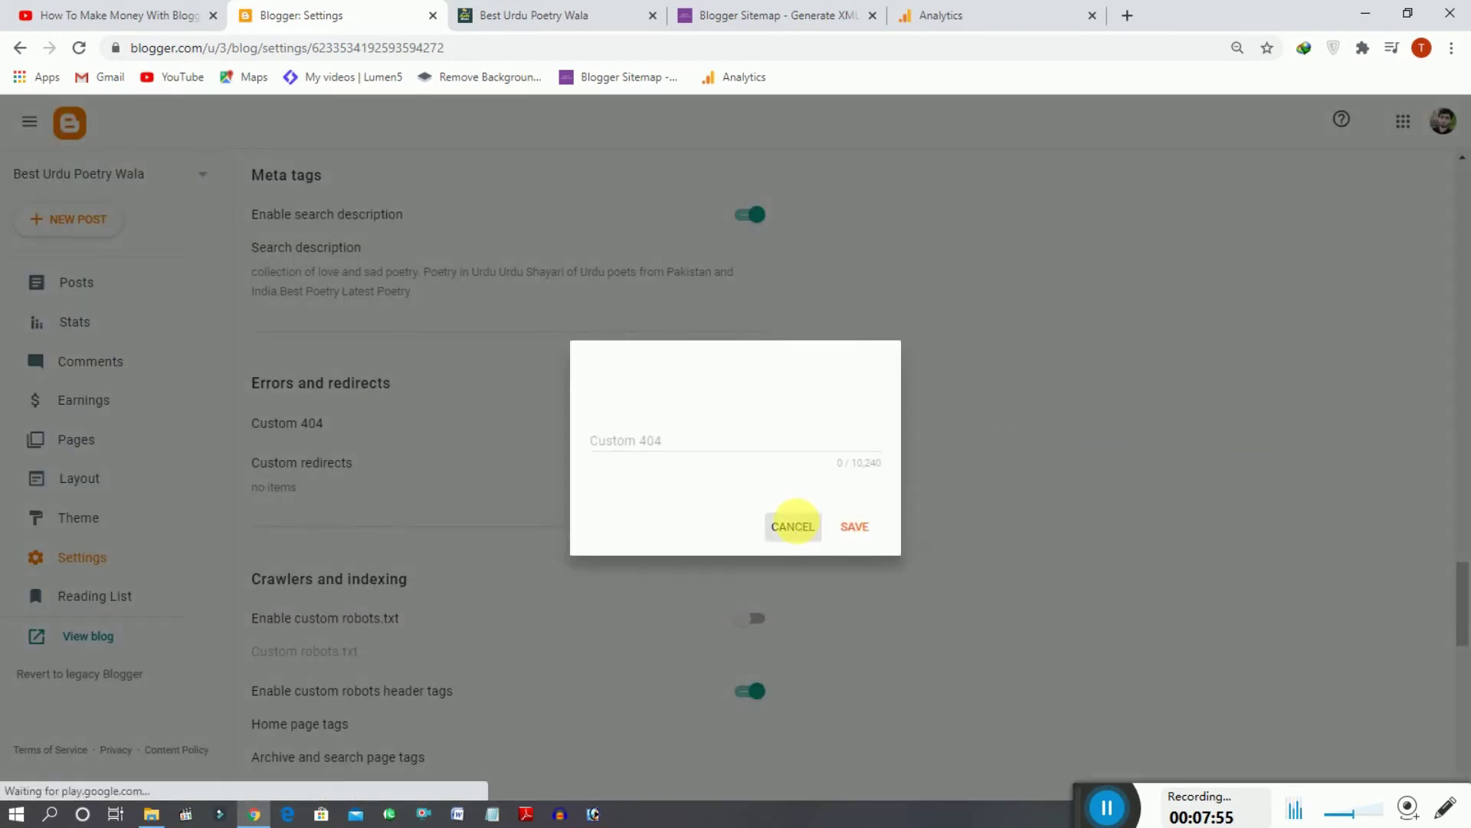
pyautogui.click(793, 526)
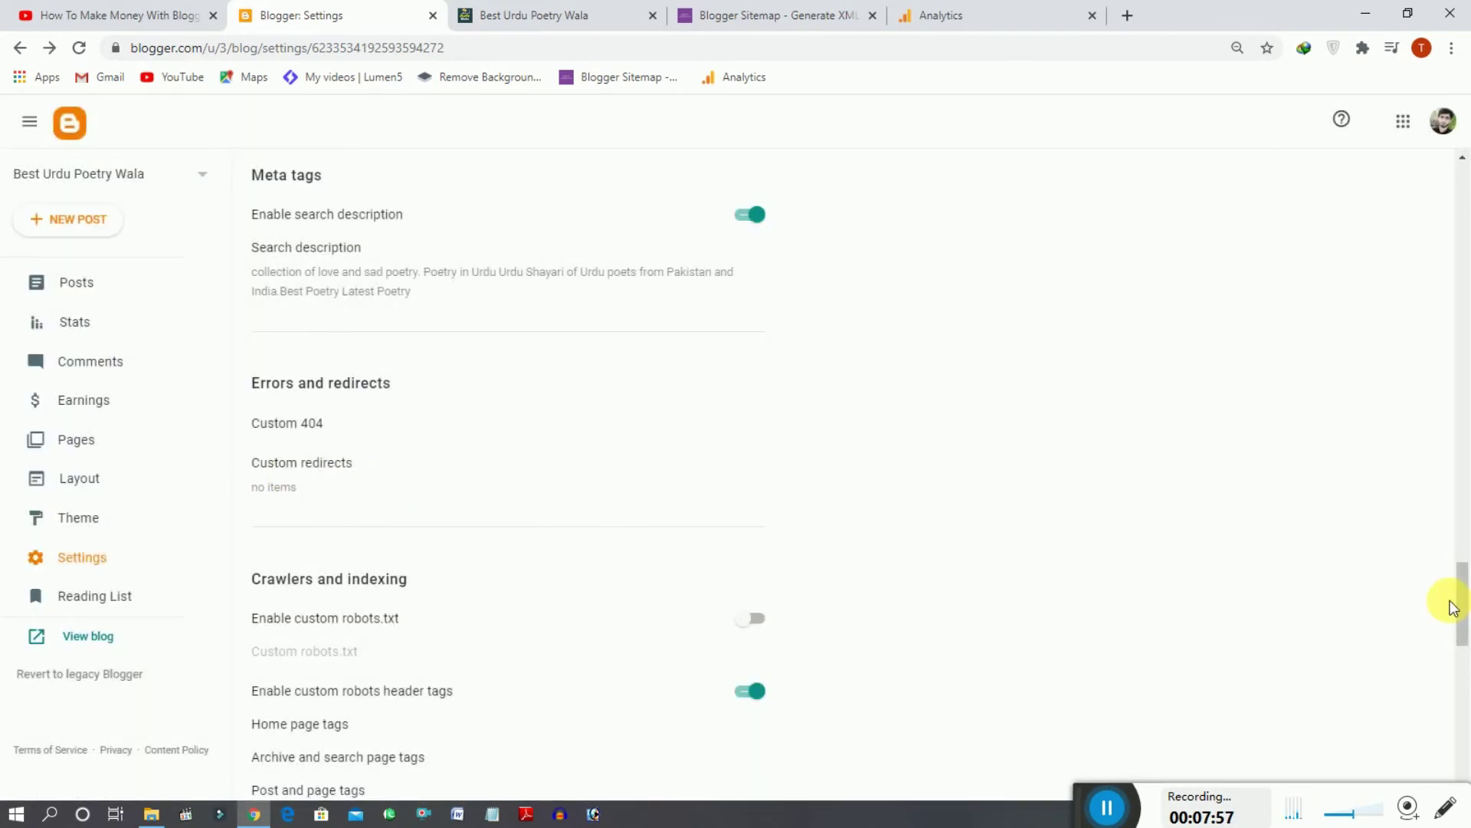
# Enable custom robots.txt under Crawlers and indexing, open the Custom robots.txt text for editing and cancel it without entering anything
pyautogui.moveTo(1462, 604); pyautogui.dragTo(1466, 624)
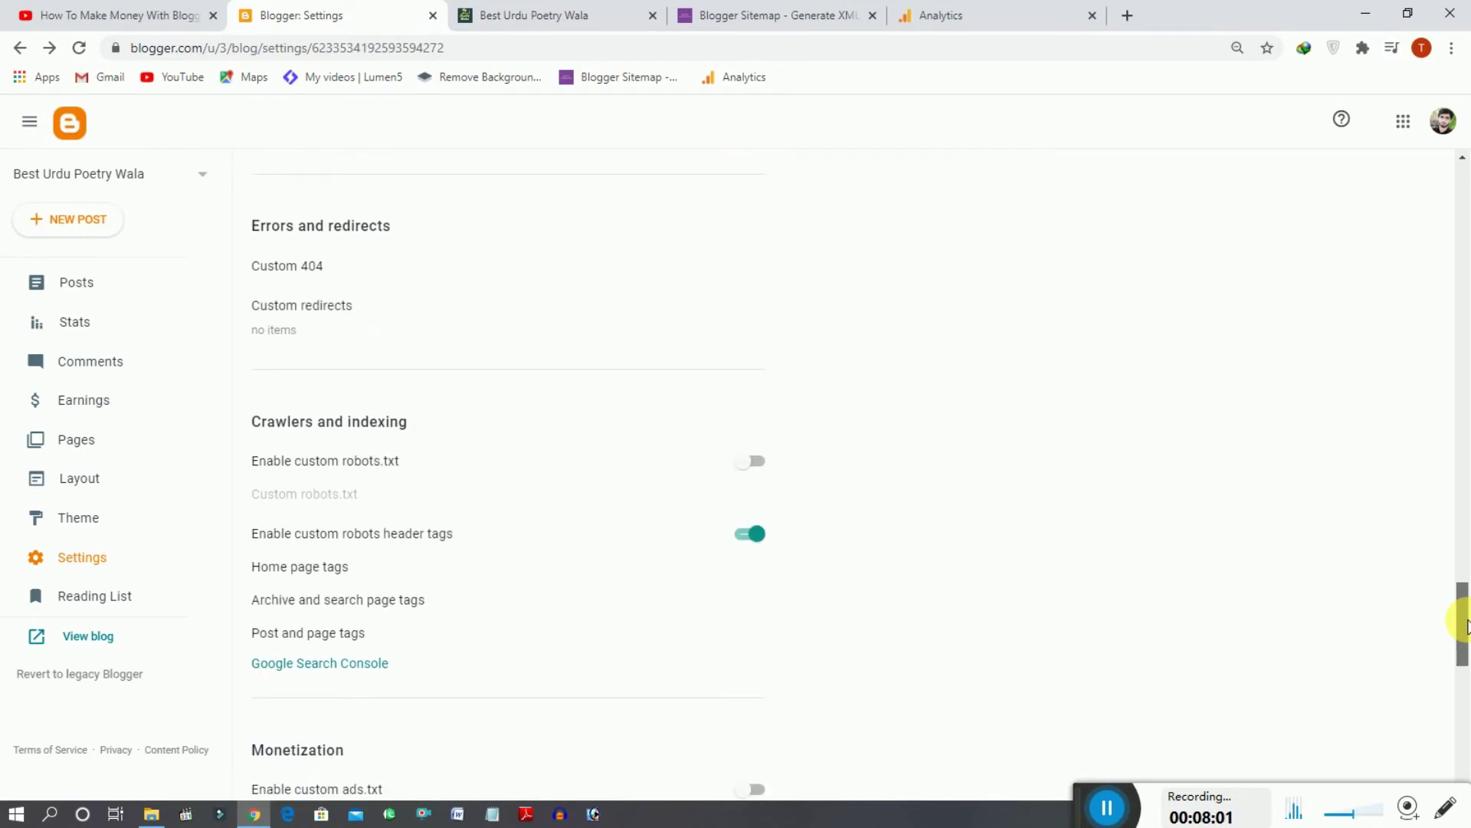
pyautogui.moveTo(1465, 625); pyautogui.dragTo(1464, 636)
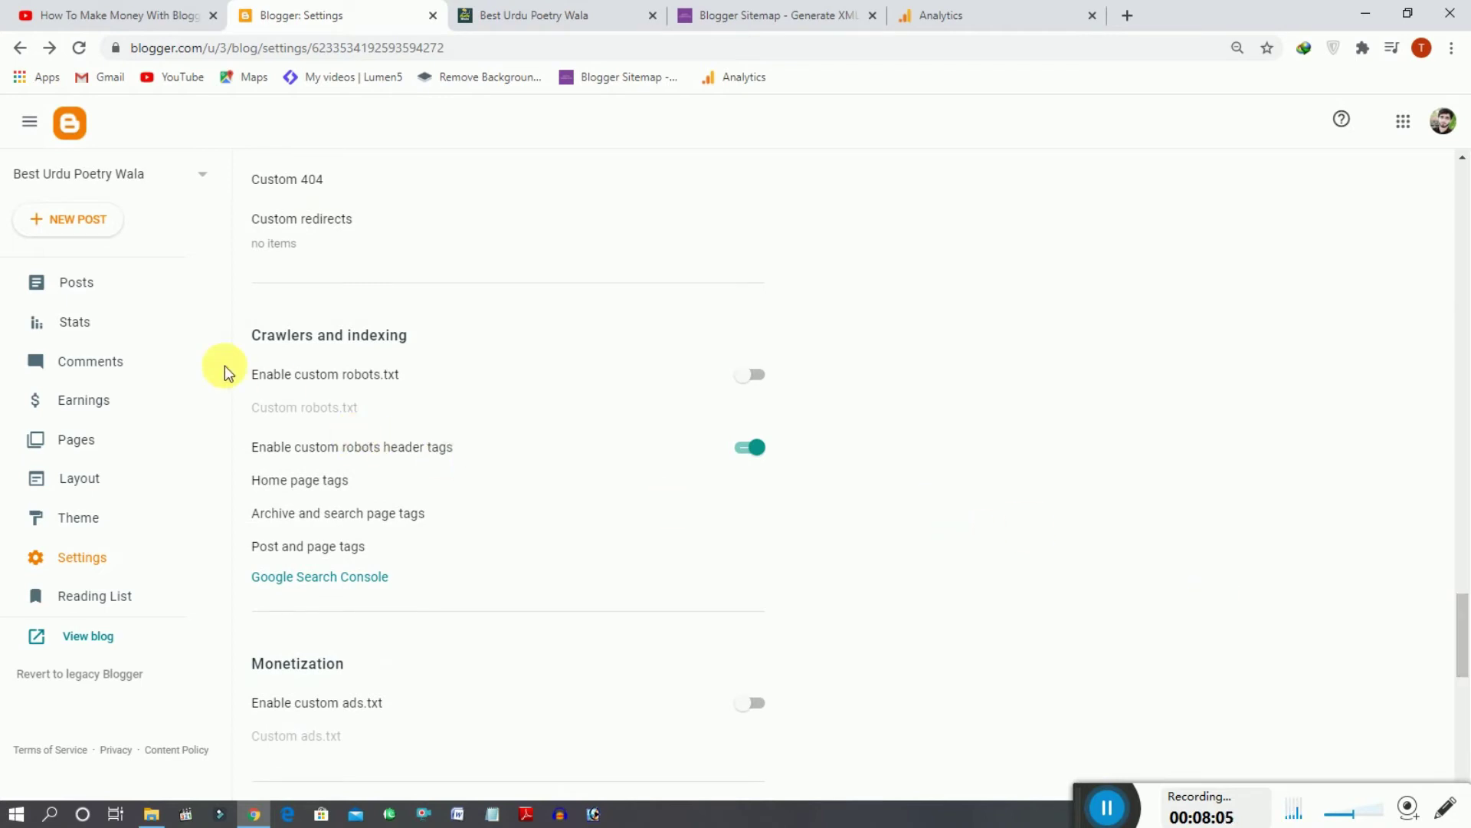
pyautogui.click(758, 377)
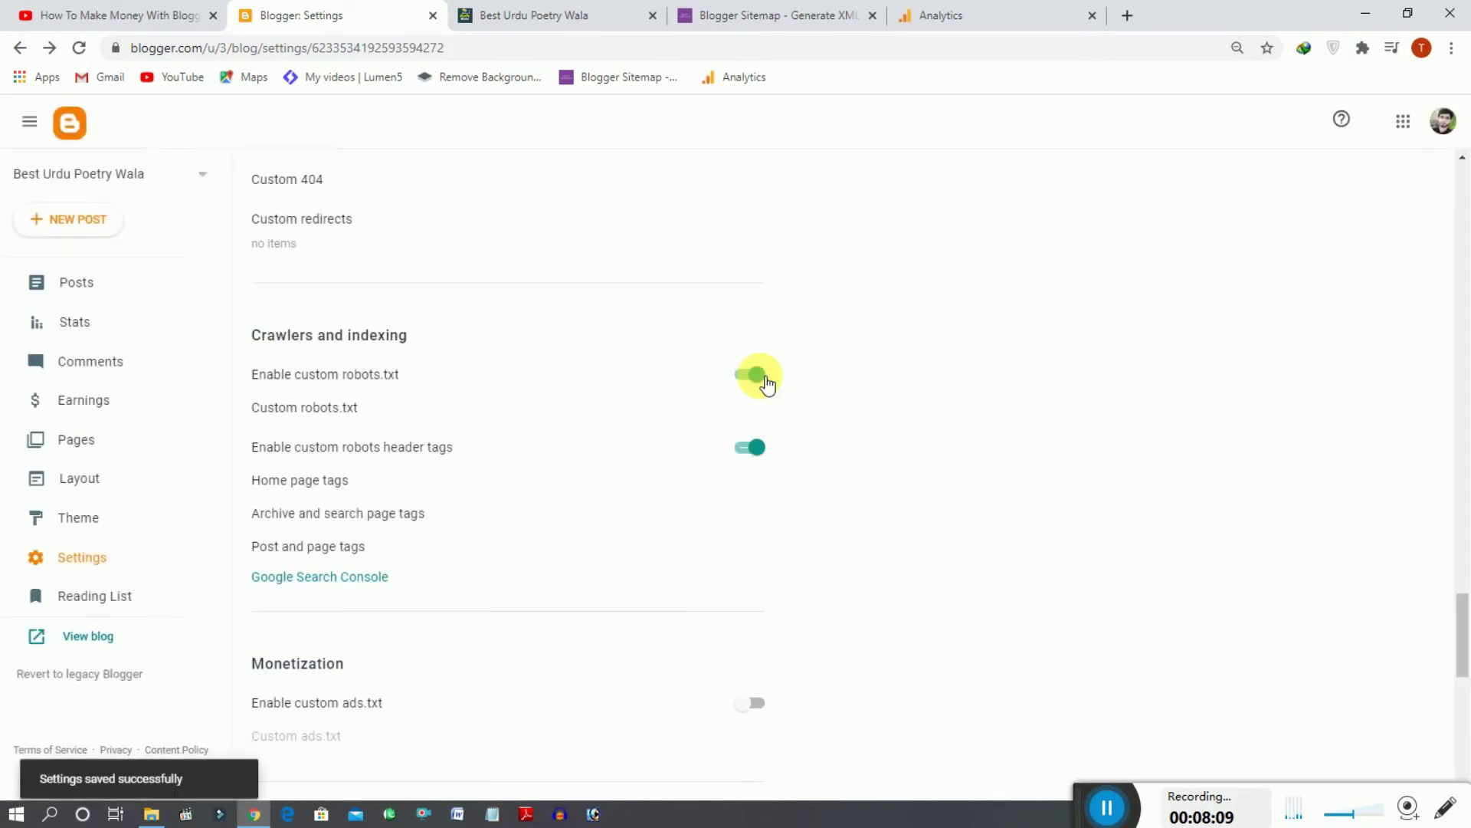
pyautogui.click(335, 416)
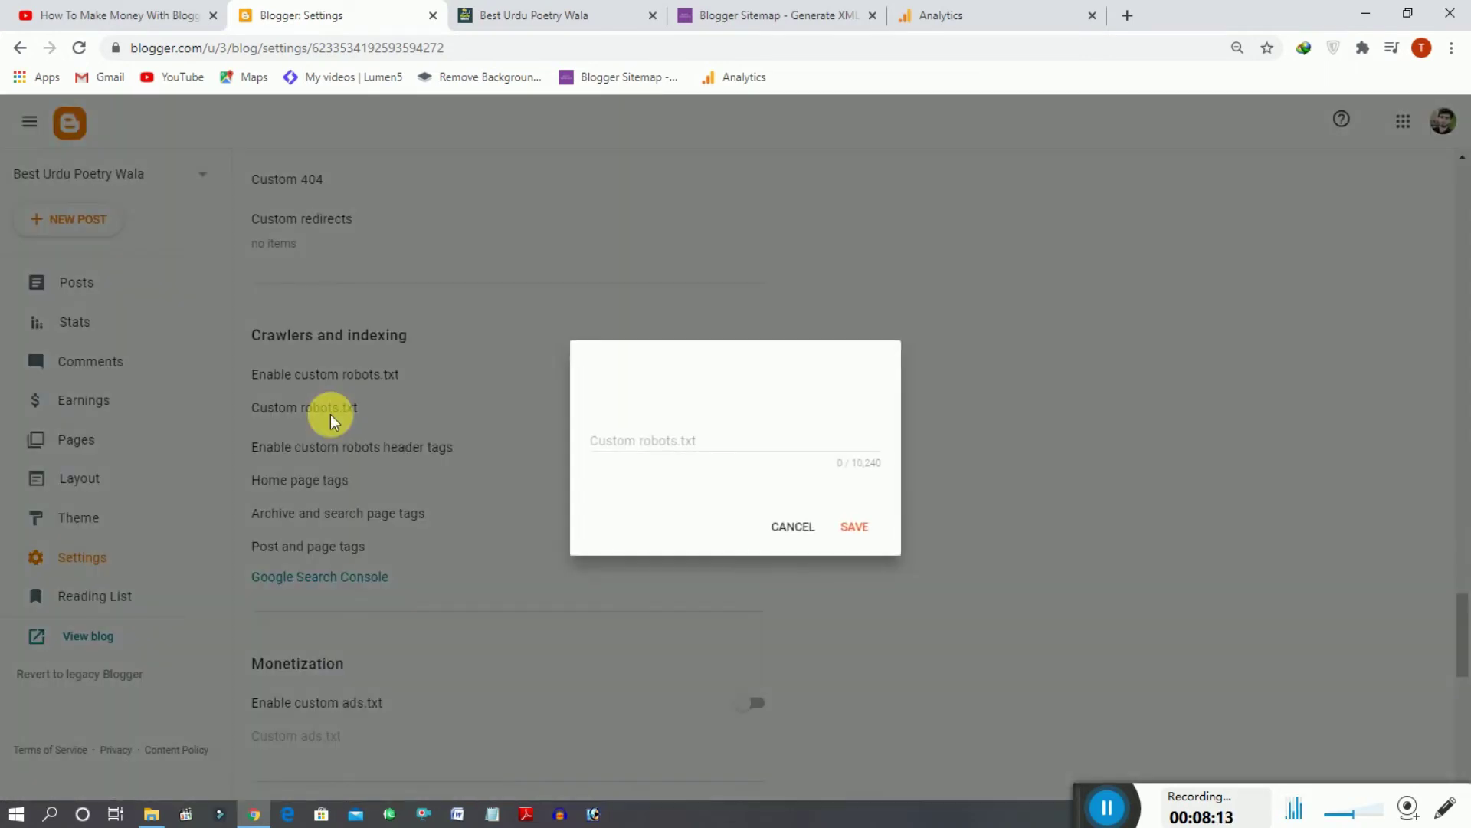
pyautogui.click(676, 450)
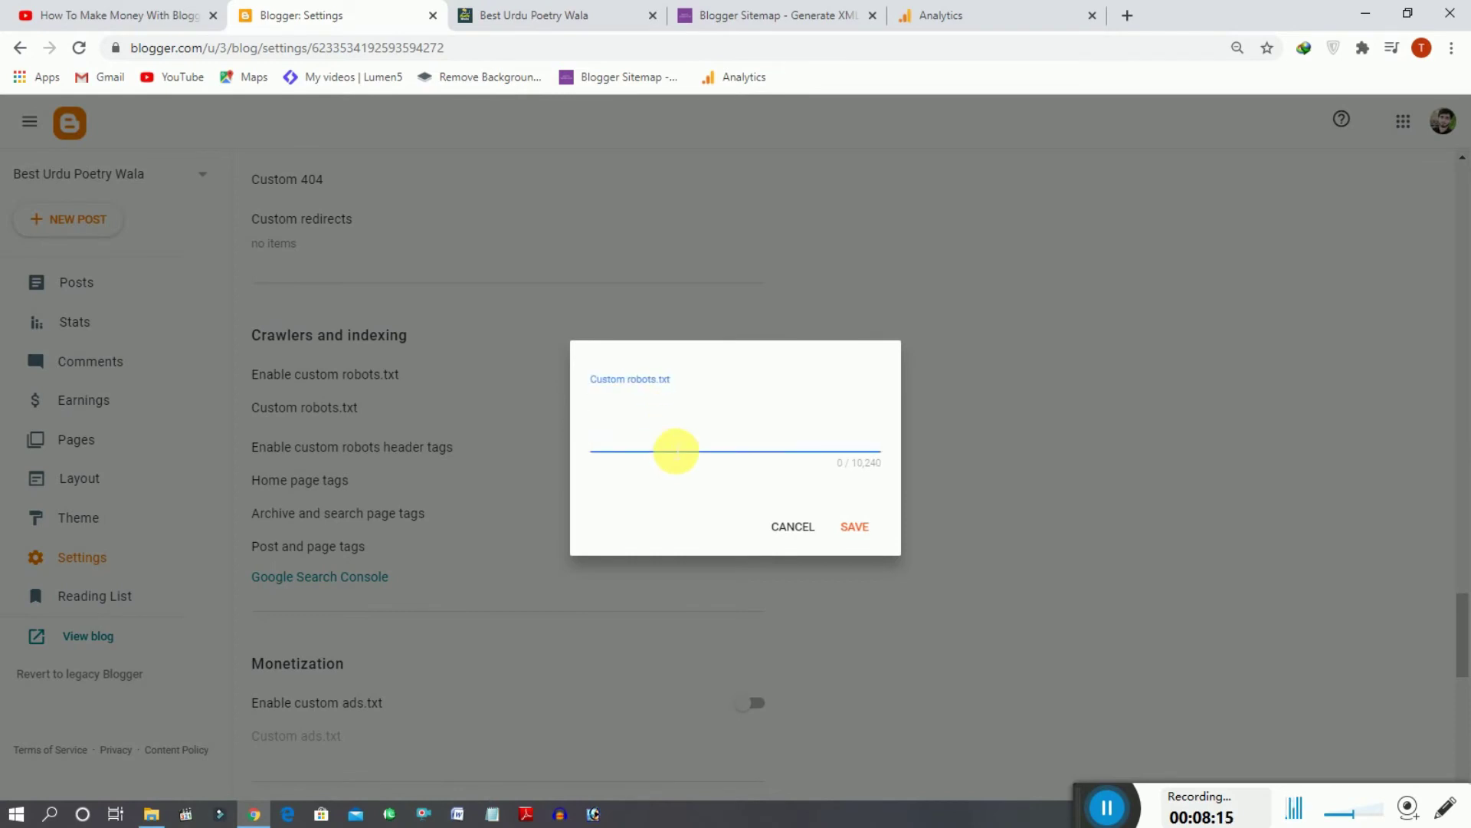
pyautogui.click(795, 529)
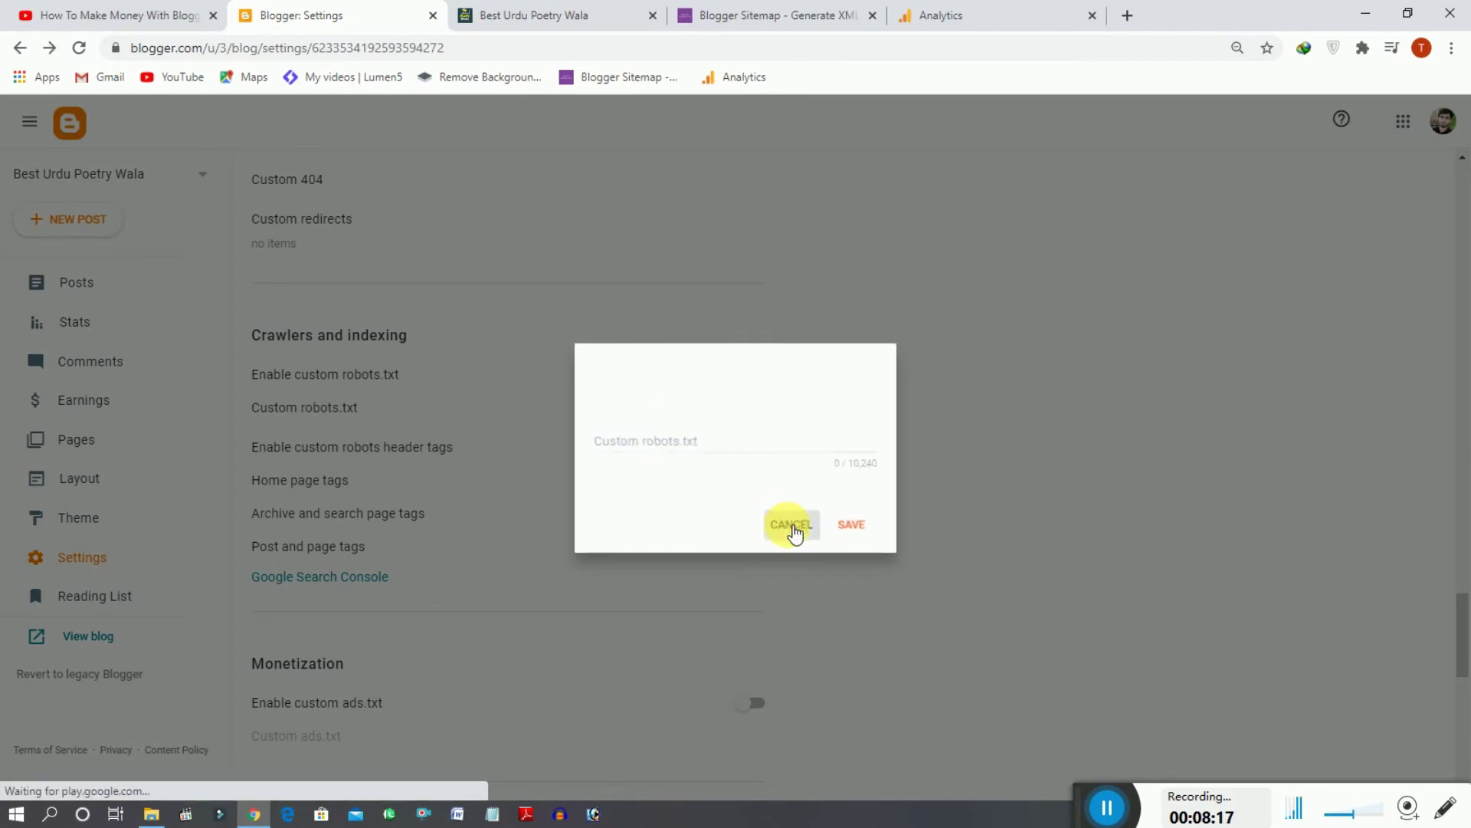
# Switch to the labnol.org Blogger sitemap generator and clear the sample blog address from its URL field
pyautogui.click(737, 11)
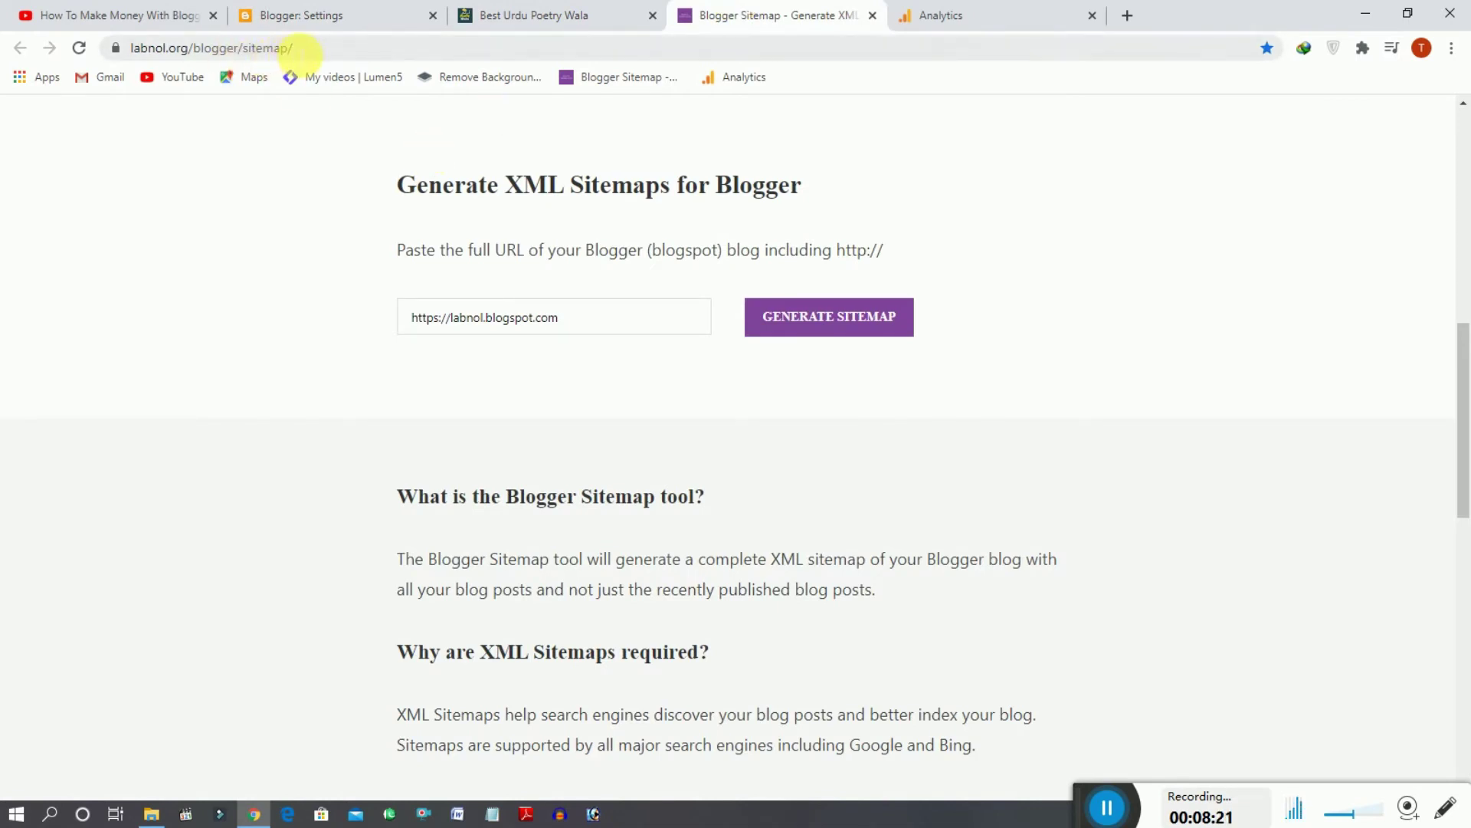
pyautogui.moveTo(322, 47); pyautogui.dragTo(65, 40)
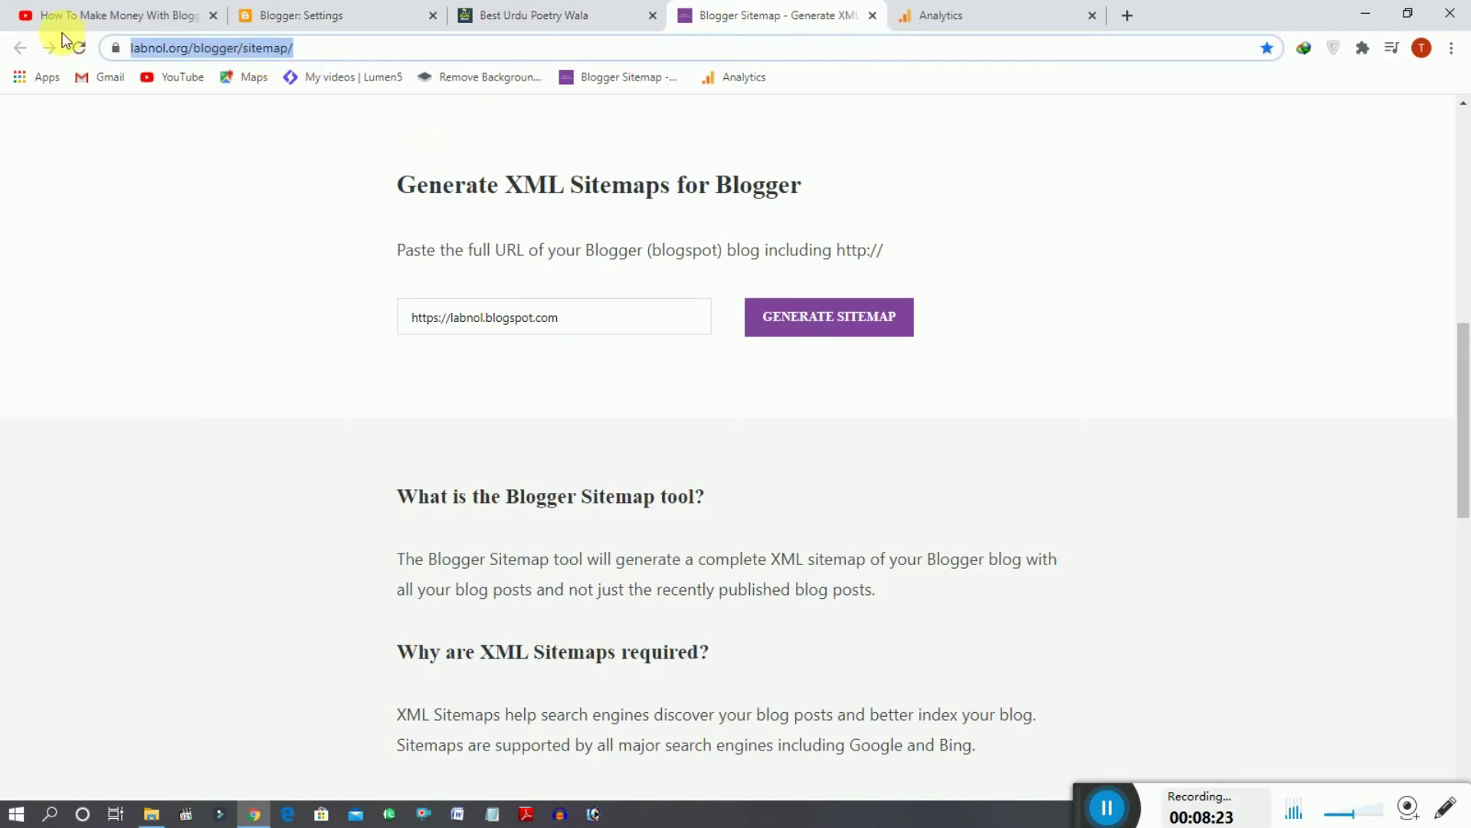
pyautogui.click(227, 238)
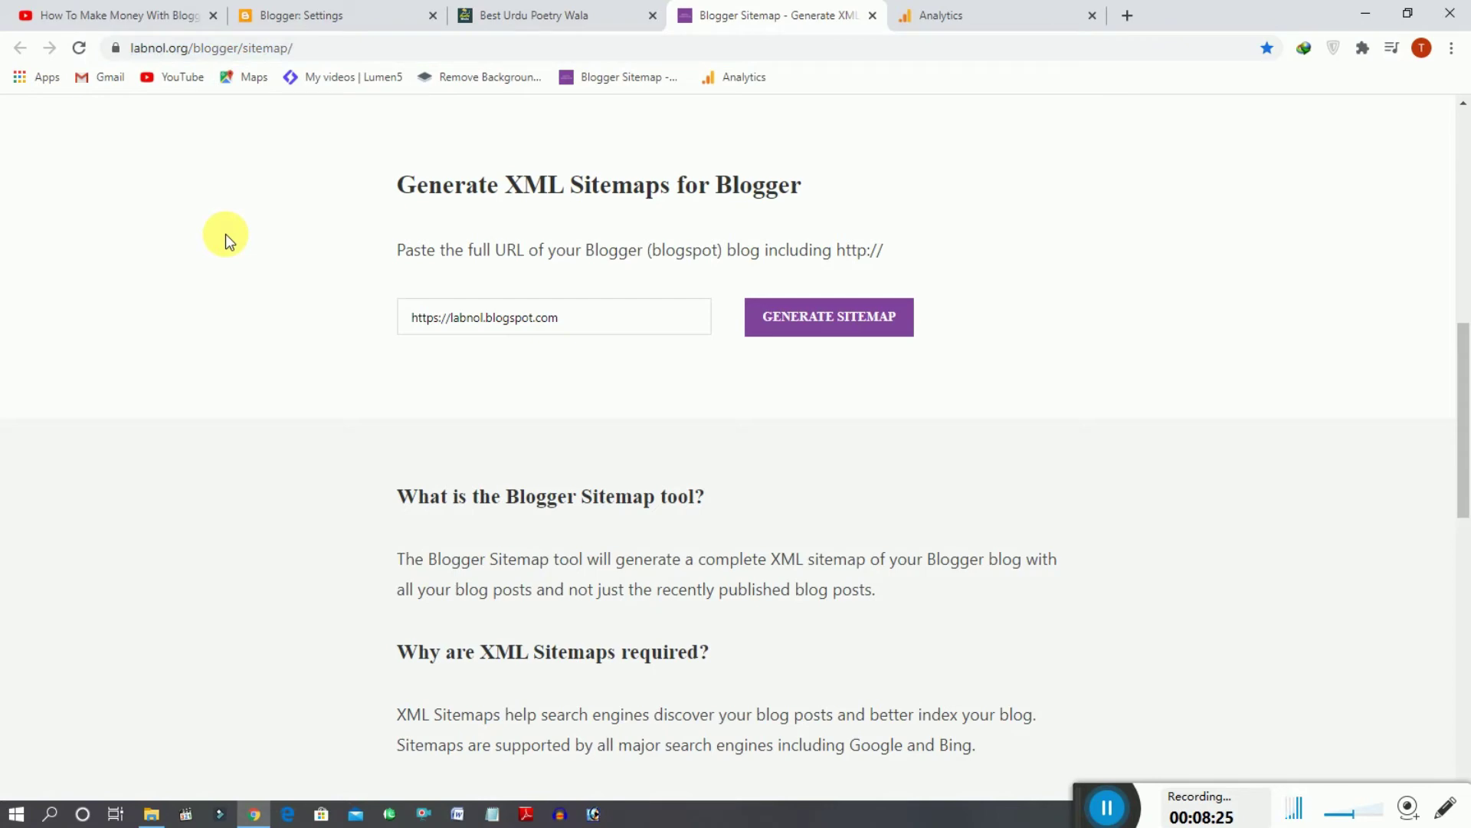
pyautogui.moveTo(1462, 378)
pyautogui.mouseDown()
pyautogui.moveTo(1467, 226)
pyautogui.moveTo(1461, 355)
pyautogui.mouseUp()
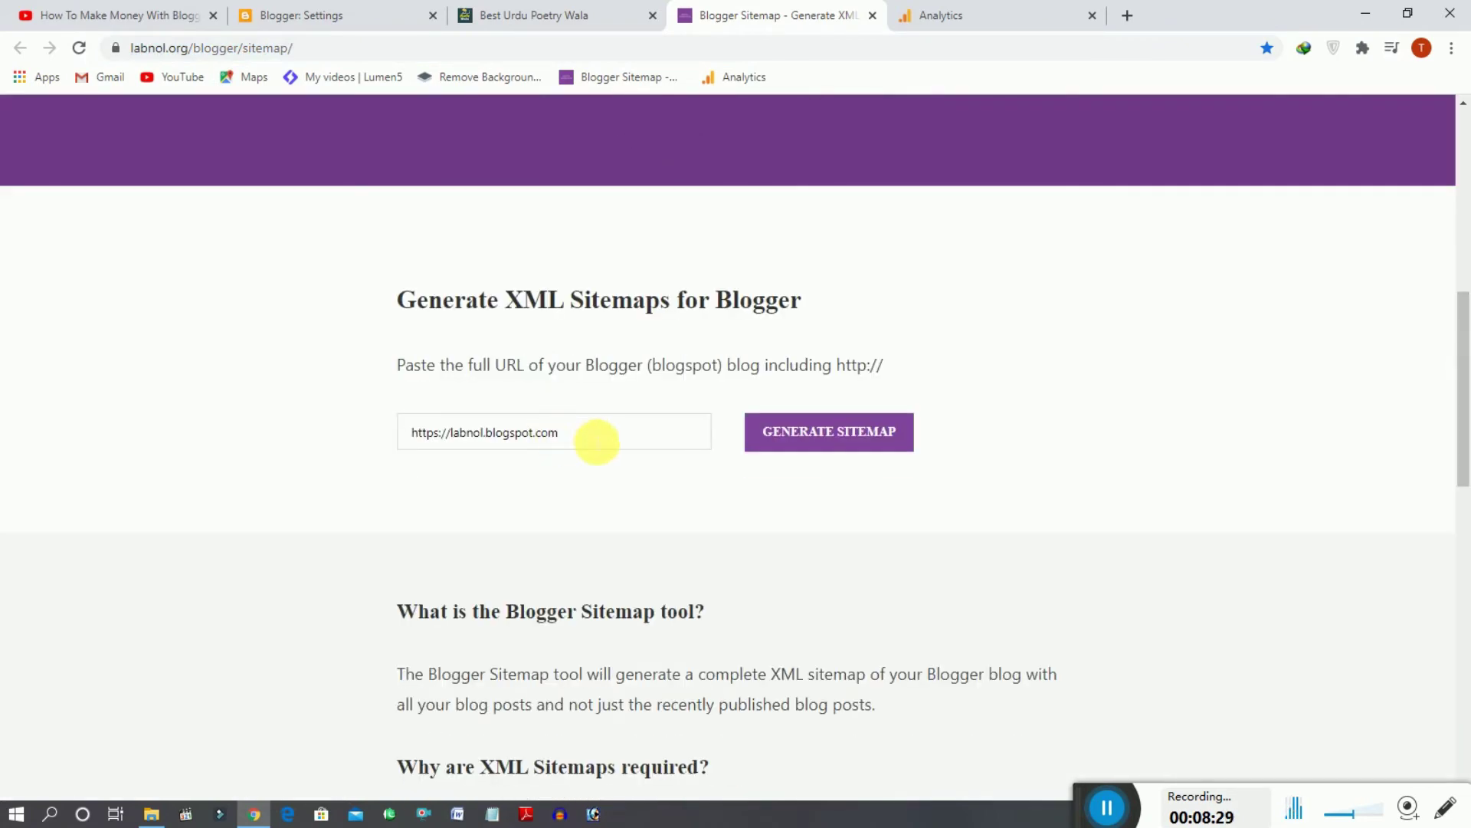
pyautogui.hotkey('ctrl', 'a')
pyautogui.press('BackSpace')
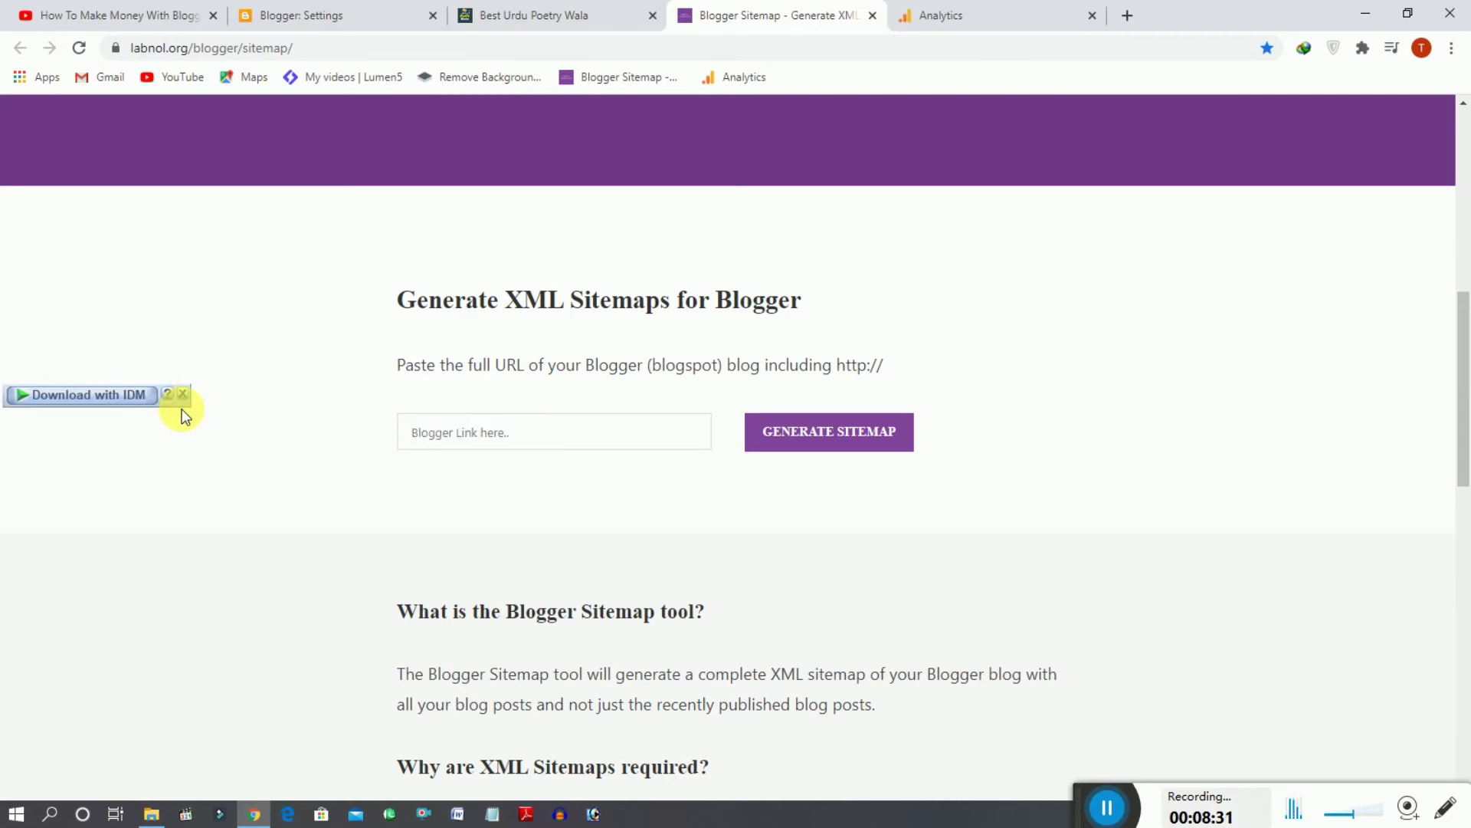
pyautogui.click(318, 14)
pyautogui.click(534, 12)
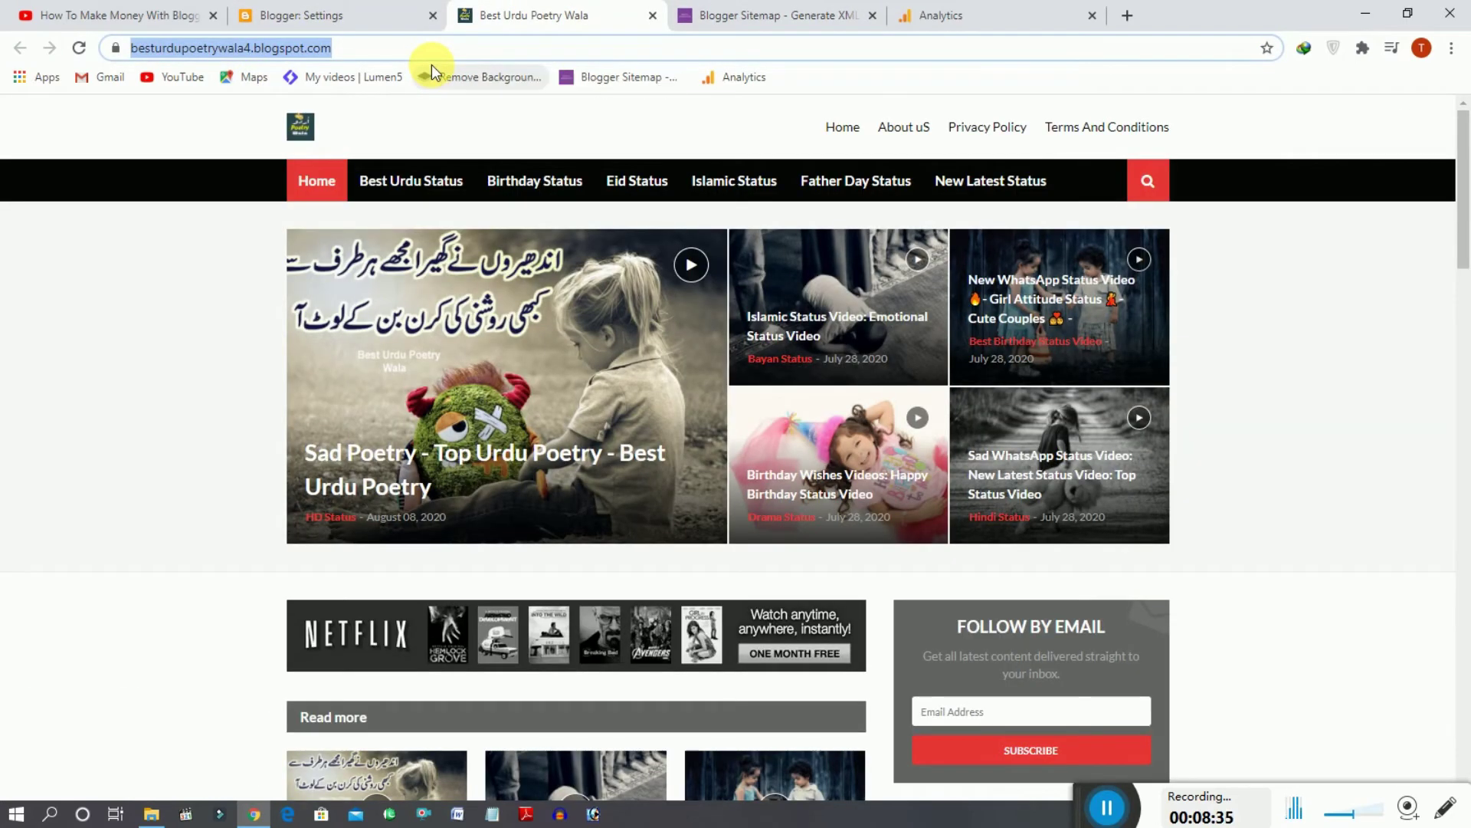
pyautogui.click(757, 13)
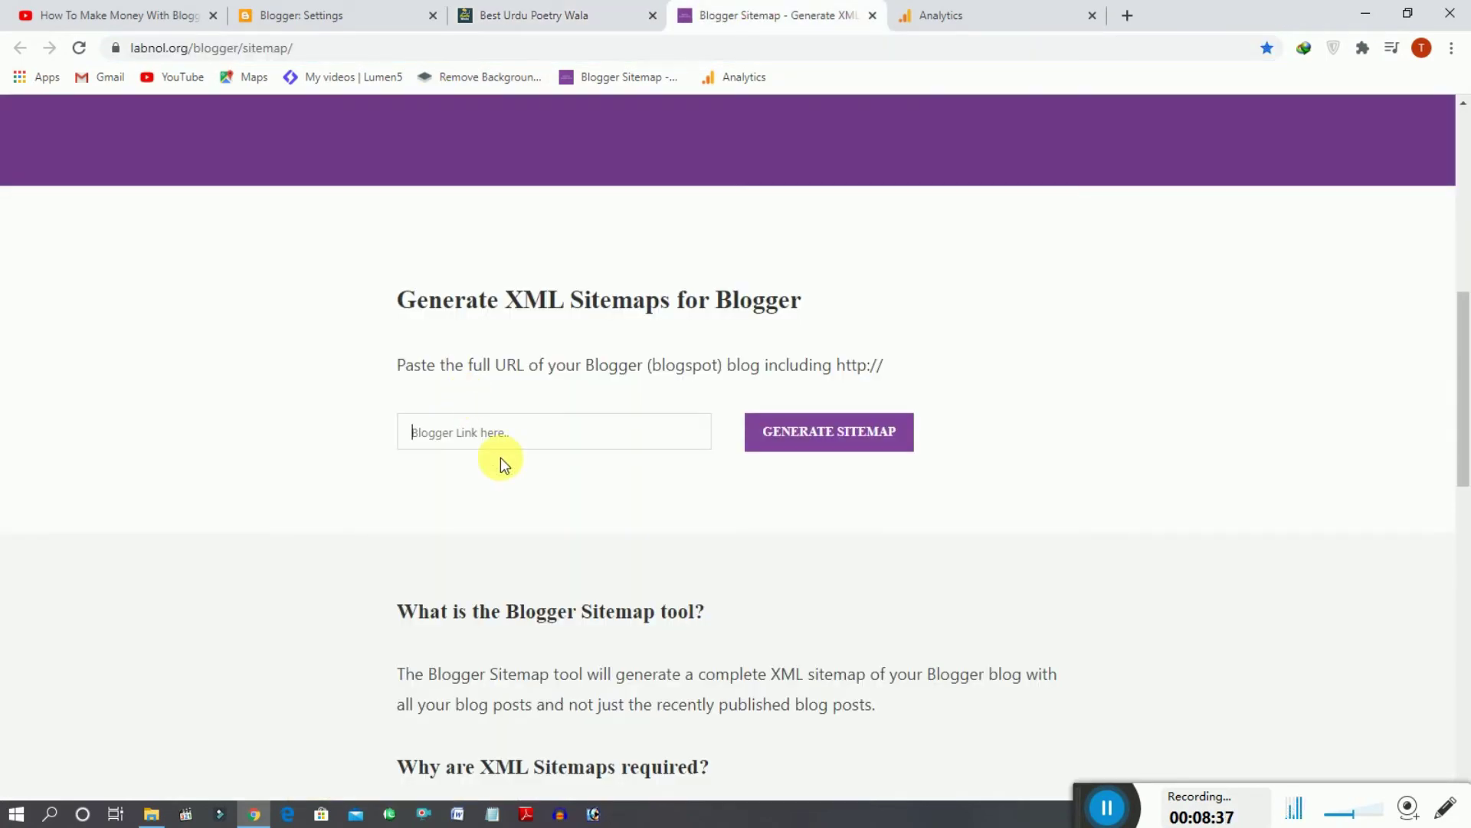
pyautogui.write('https://besturdupoetrywala4.blogspot.com/')
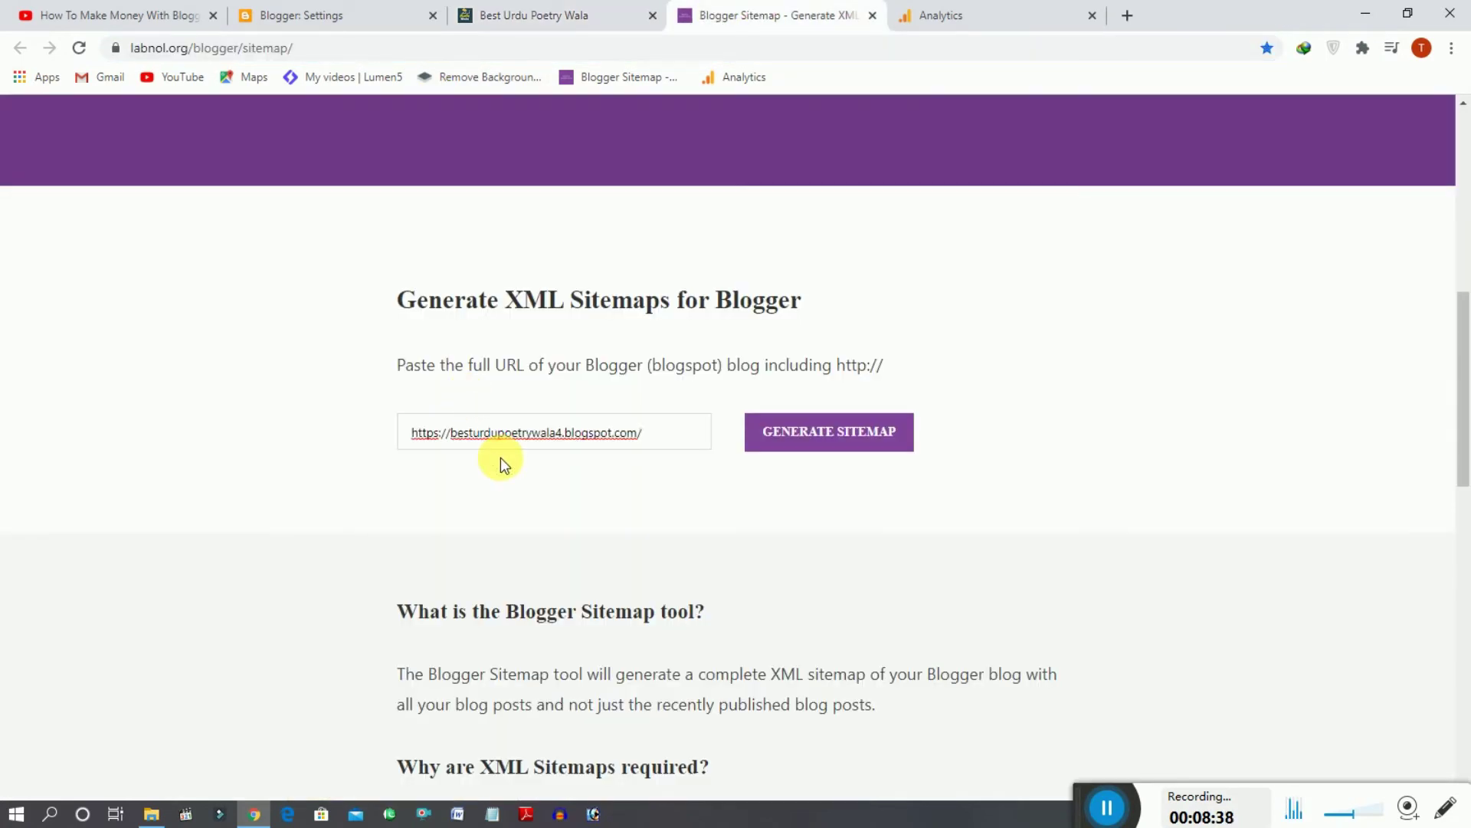
pyautogui.click(844, 444)
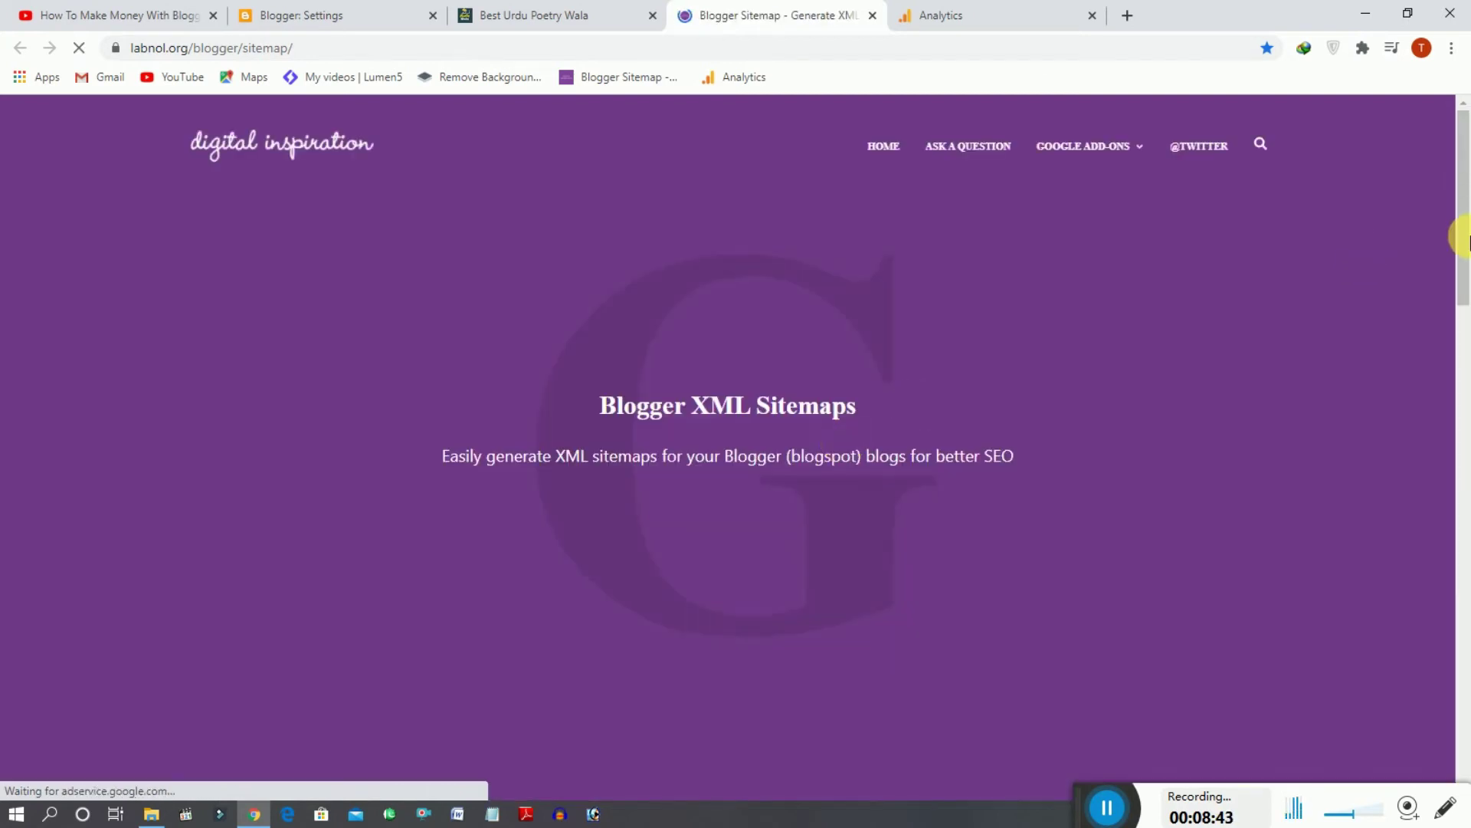
pyautogui.scroll(-5, 1459, 268)
pyautogui.scroll(-10, 1464, 417)
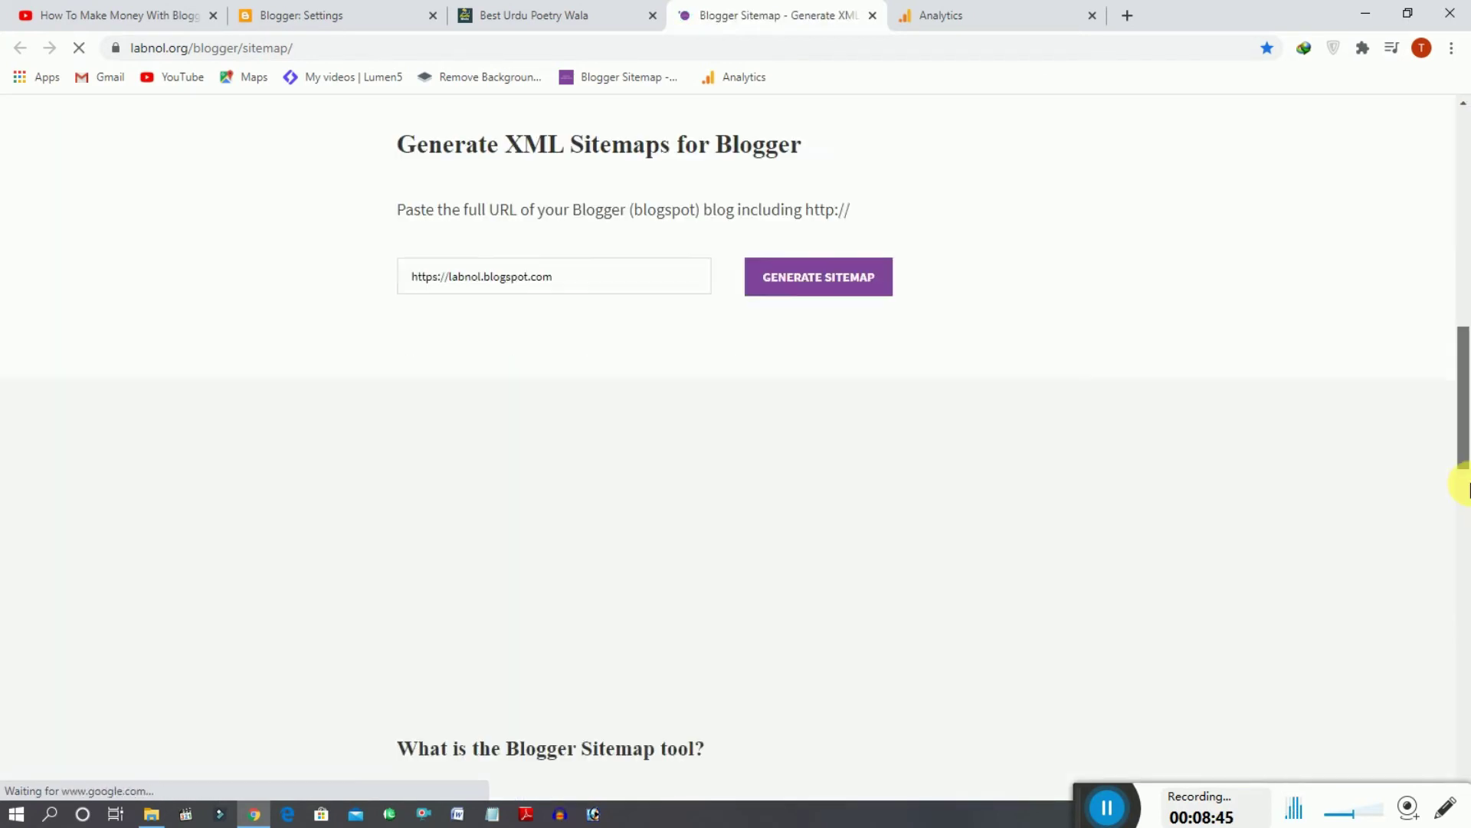
pyautogui.moveTo(1464, 468)
pyautogui.mouseDown()
pyautogui.moveTo(1463, 246)
pyautogui.moveTo(1464, 471)
pyautogui.moveTo(1464, 446)
pyautogui.mouseUp()
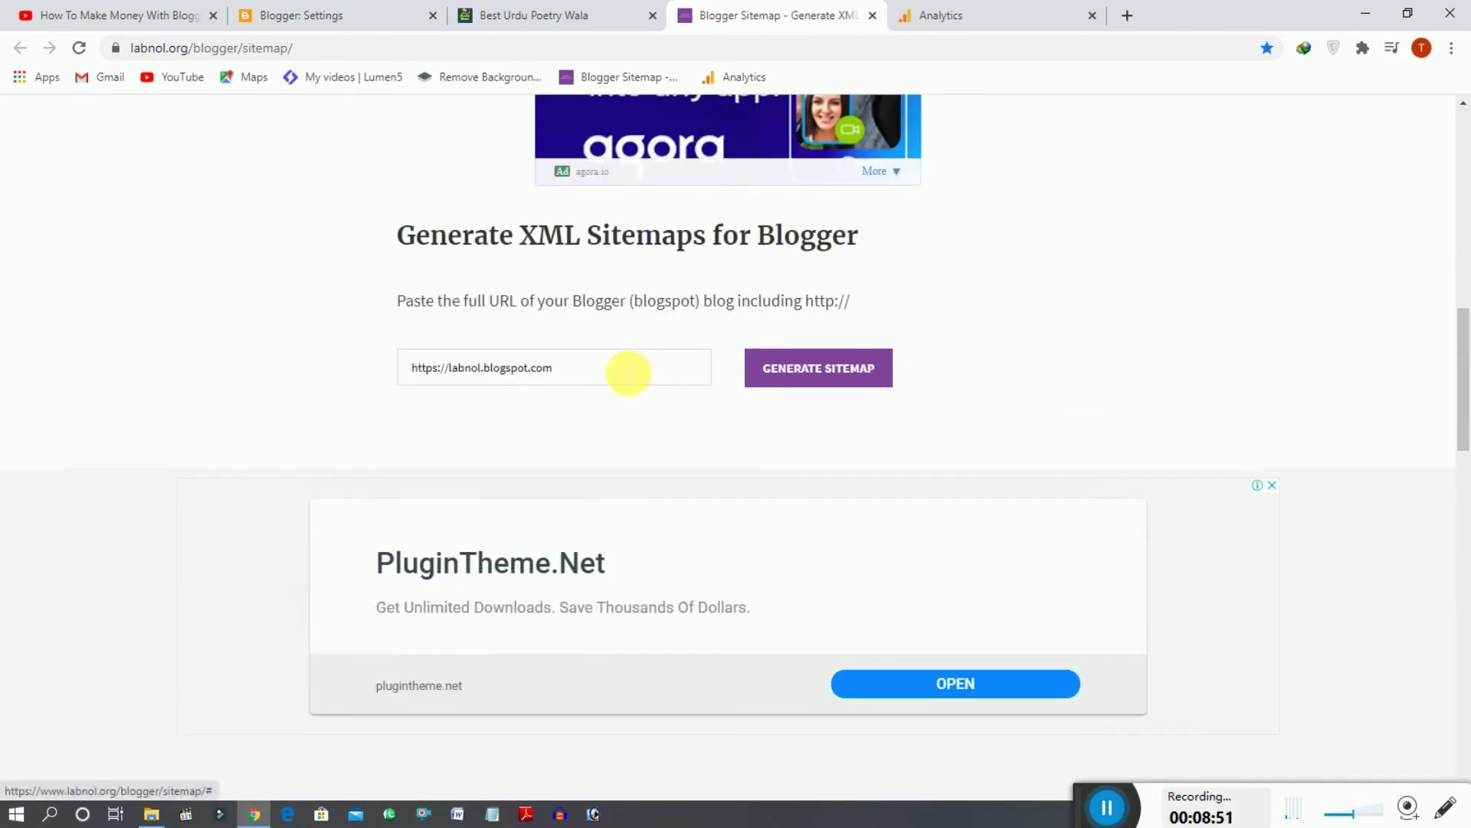
pyautogui.moveTo(609, 375); pyautogui.dragTo(270, 370)
pyautogui.press('BackSpace')
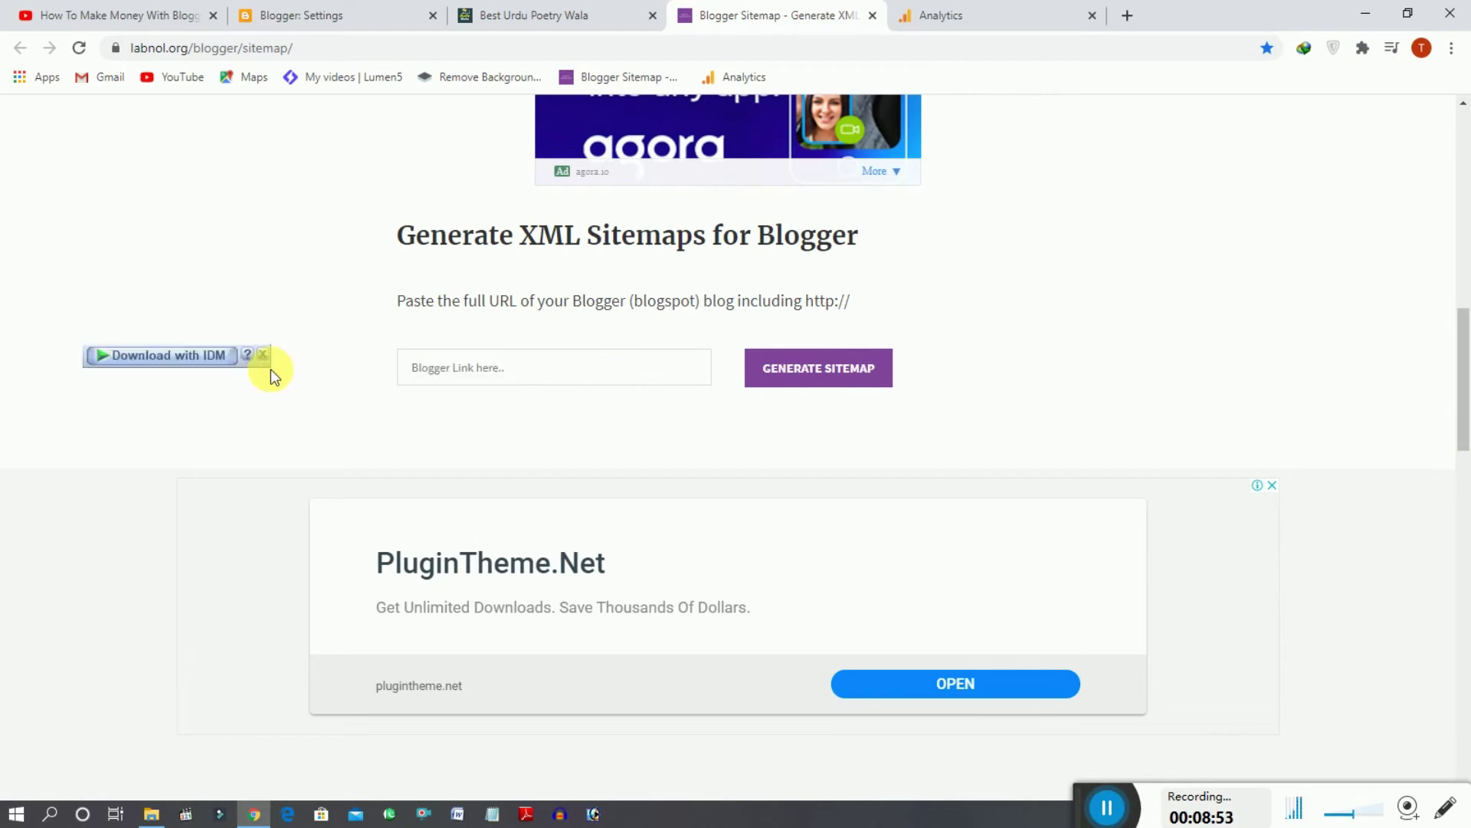
pyautogui.write('https://besturdupoetrywala4.blogspot.com/')
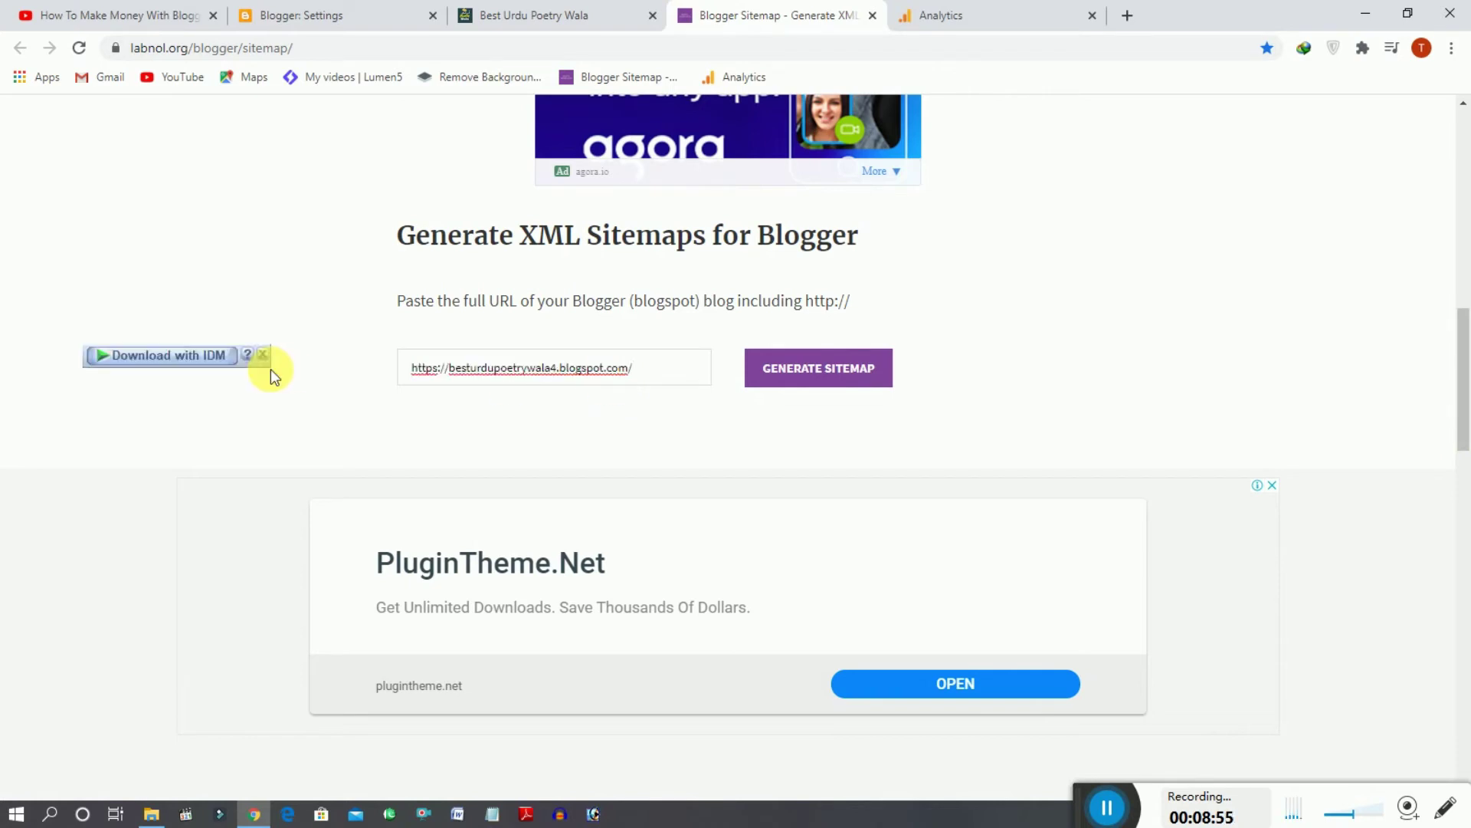
pyautogui.click(806, 377)
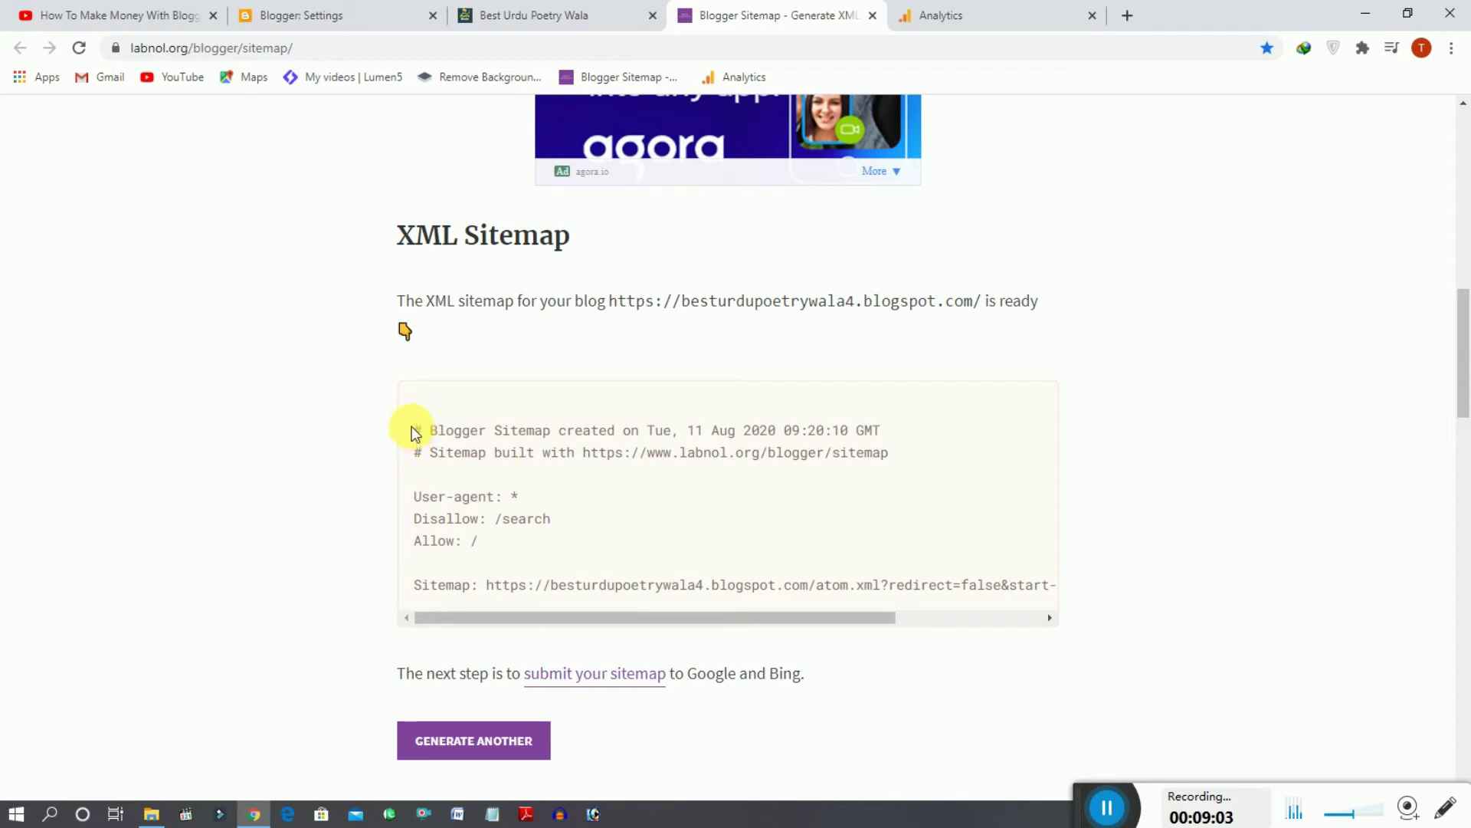
# Copy the complete generated sitemap text and save it as the Custom robots.txt in the Blogger settings
pyautogui.moveTo(412, 430); pyautogui.dragTo(1125, 593)
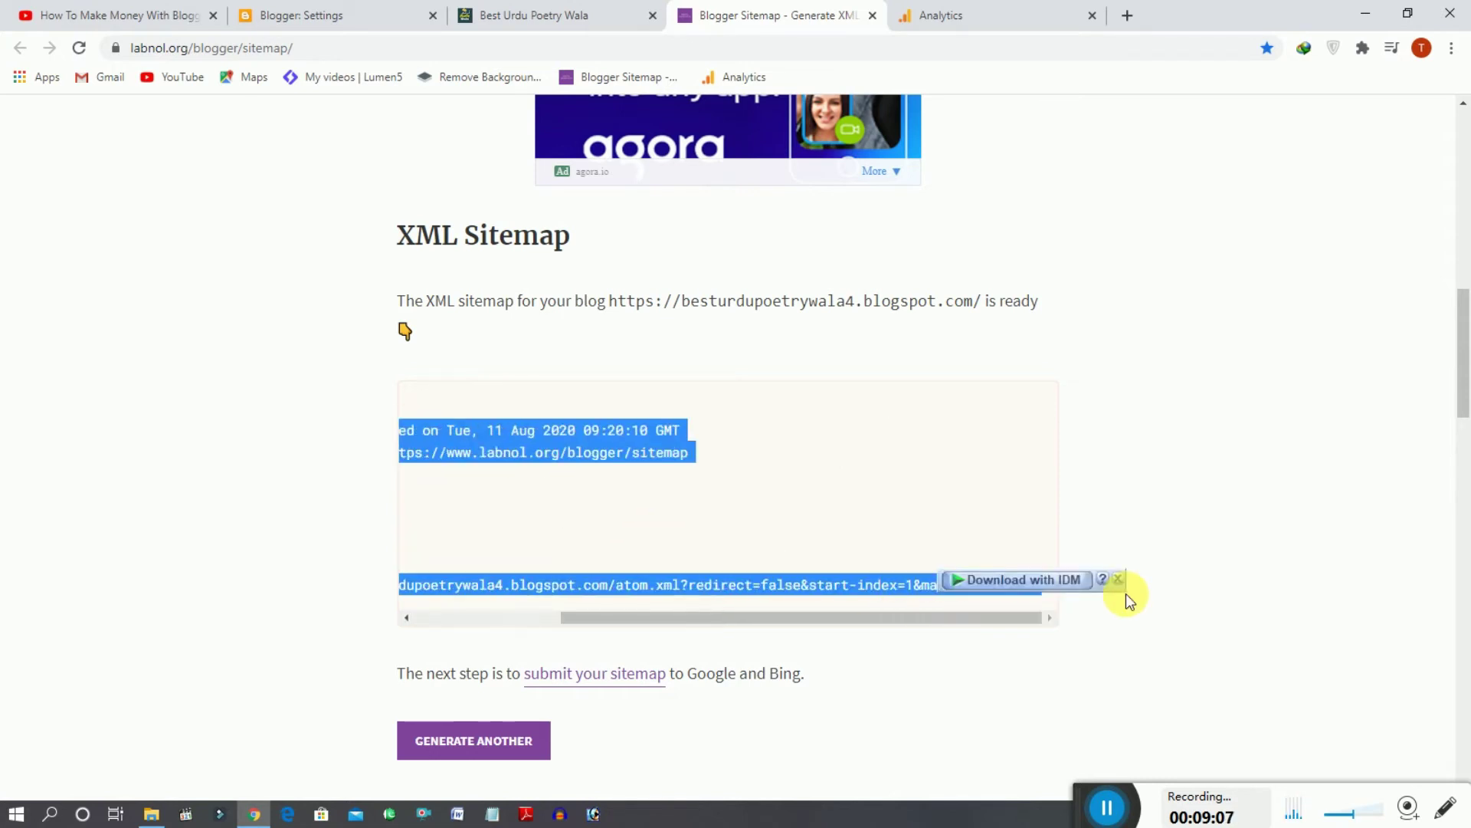
pyautogui.click(509, 13)
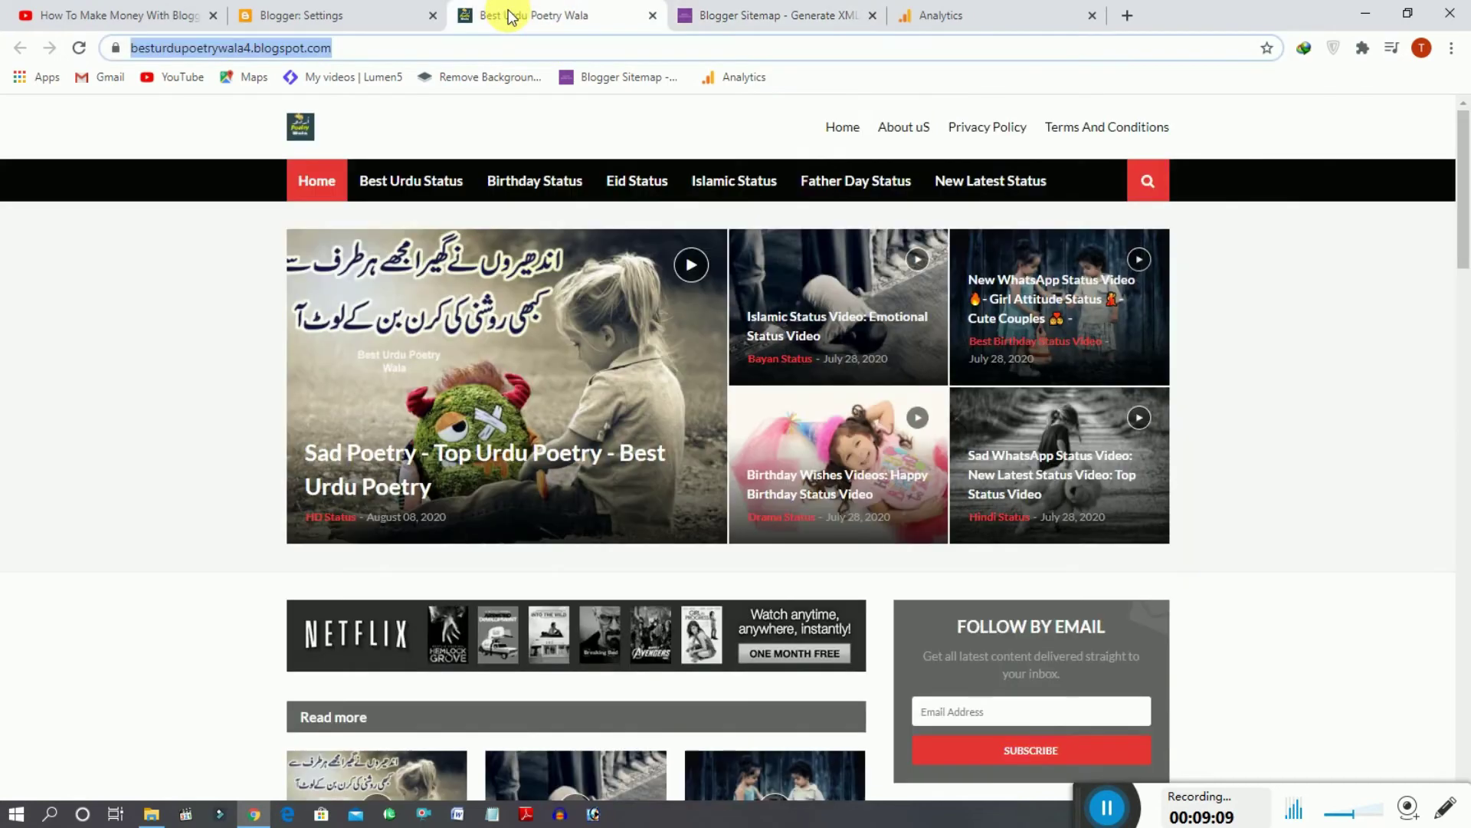
pyautogui.click(291, 11)
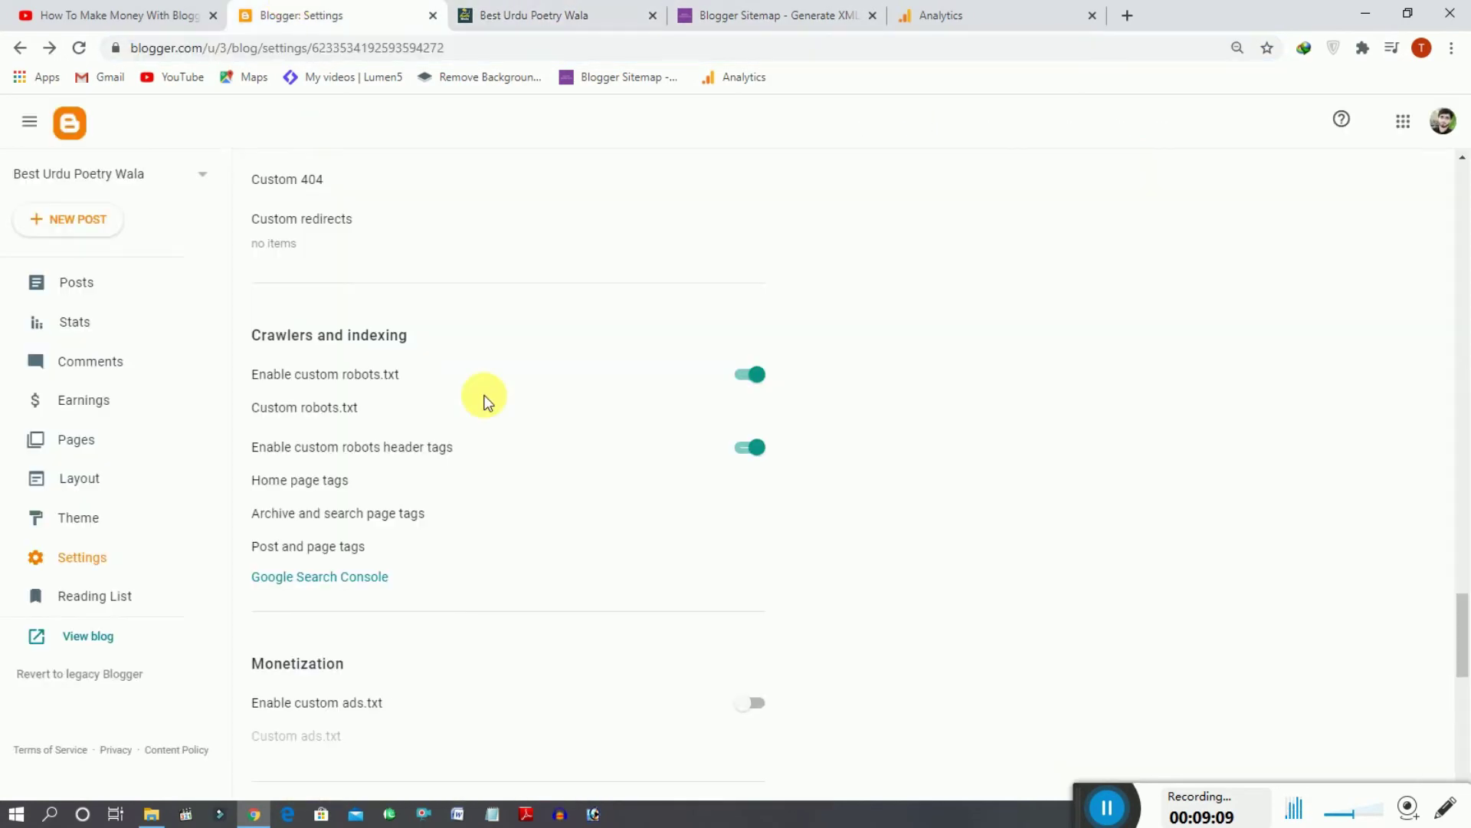
pyautogui.click(346, 408)
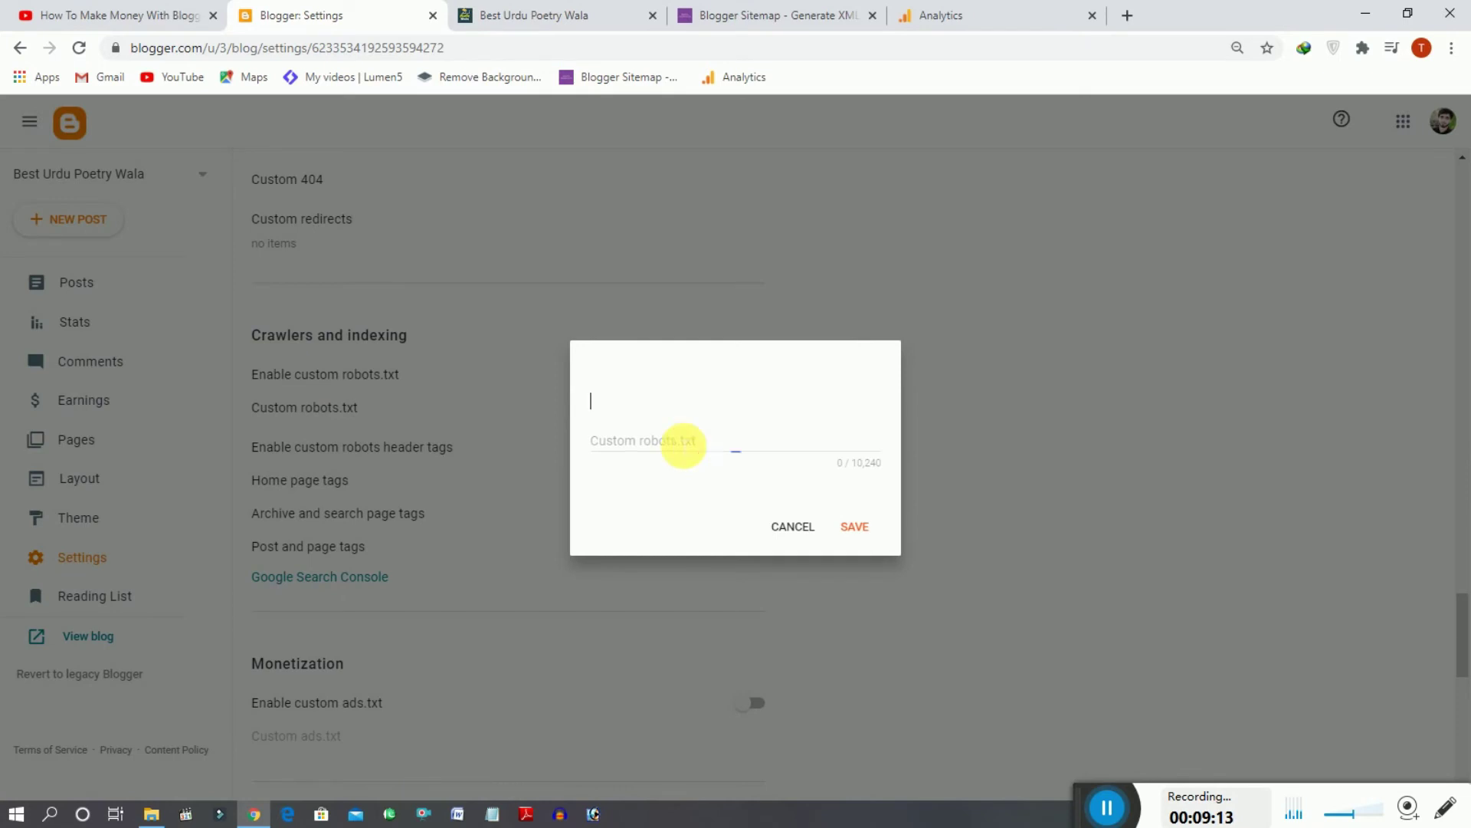
pyautogui.hotkey('ctrl', 'v')
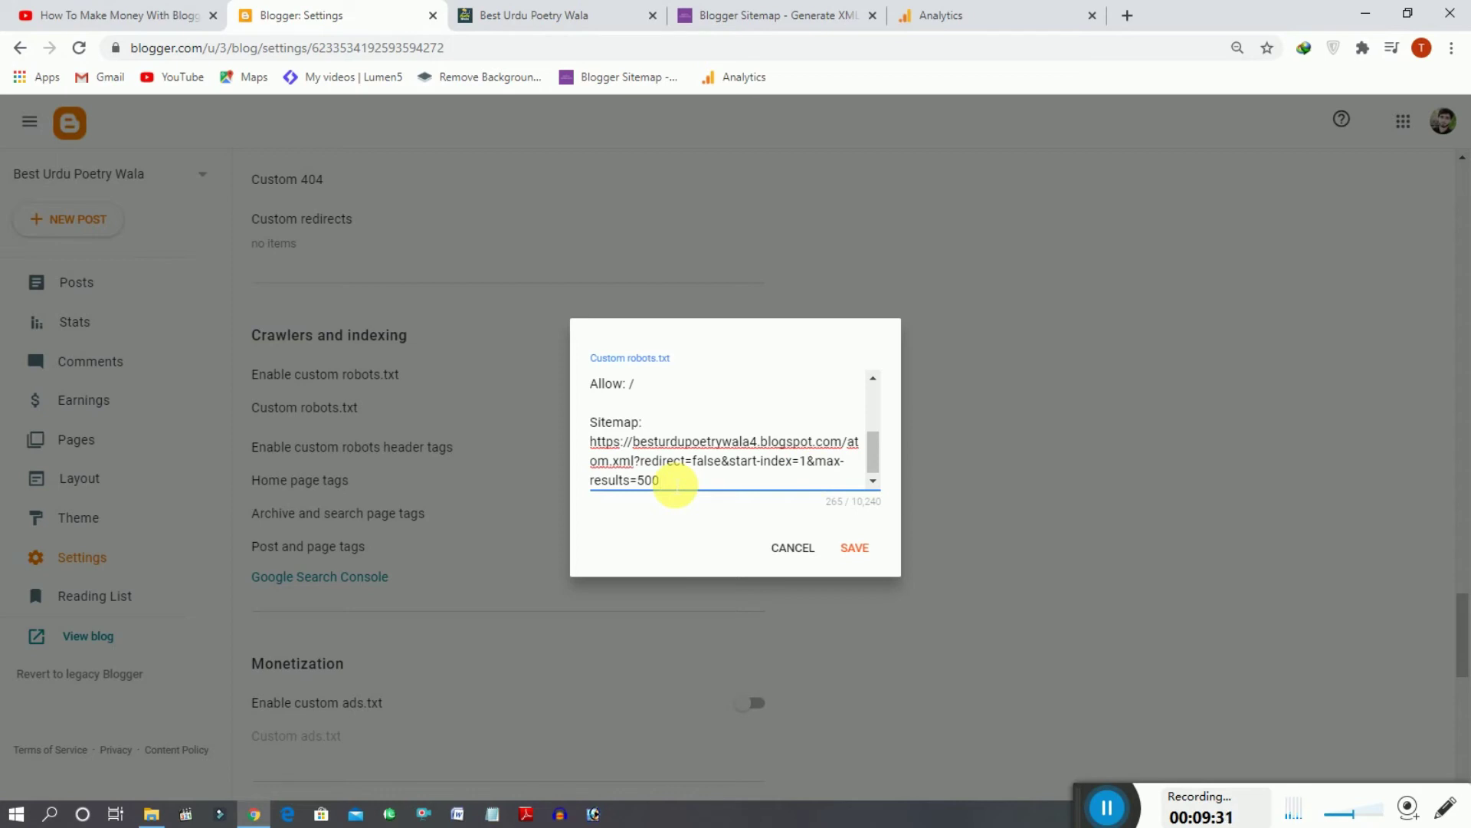
pyautogui.click(865, 559)
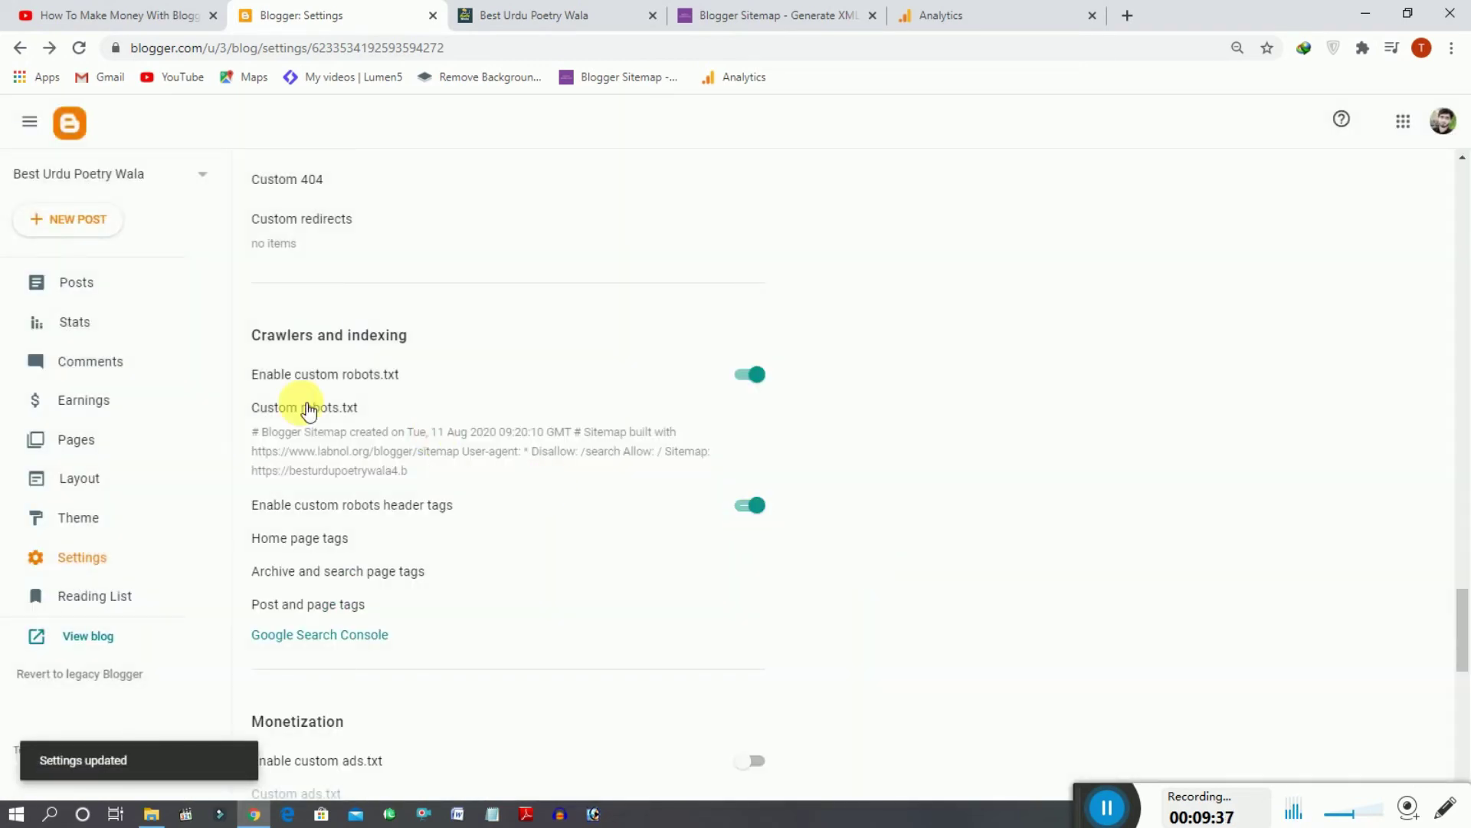
# Reopen the saved Custom robots.txt, review it from the header comments to the Sitemap line, and cancel the editing
pyautogui.click(298, 409)
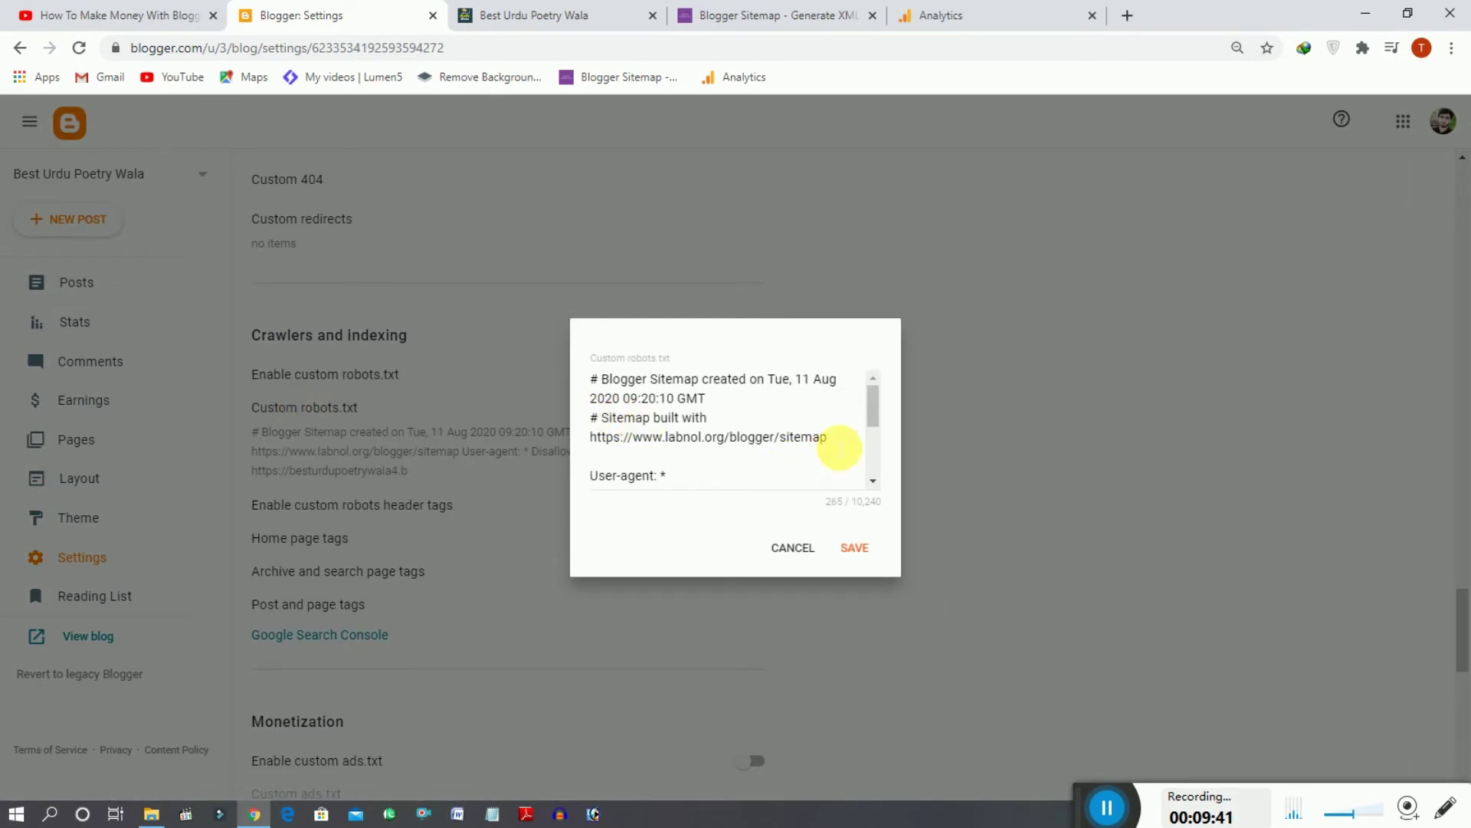
pyautogui.click(845, 444)
pyautogui.moveTo(826, 443); pyautogui.dragTo(542, 316)
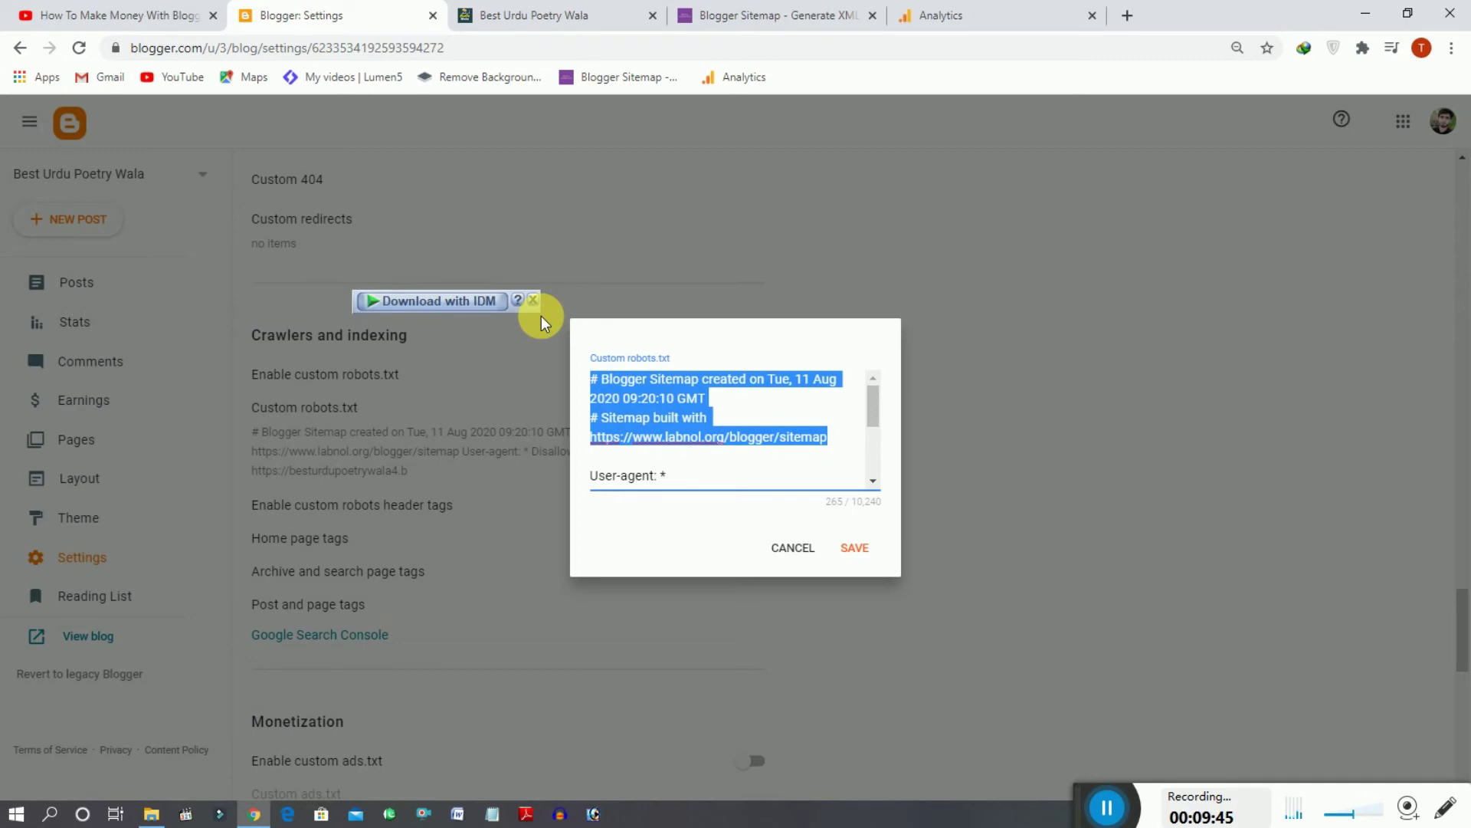
pyautogui.click(731, 491)
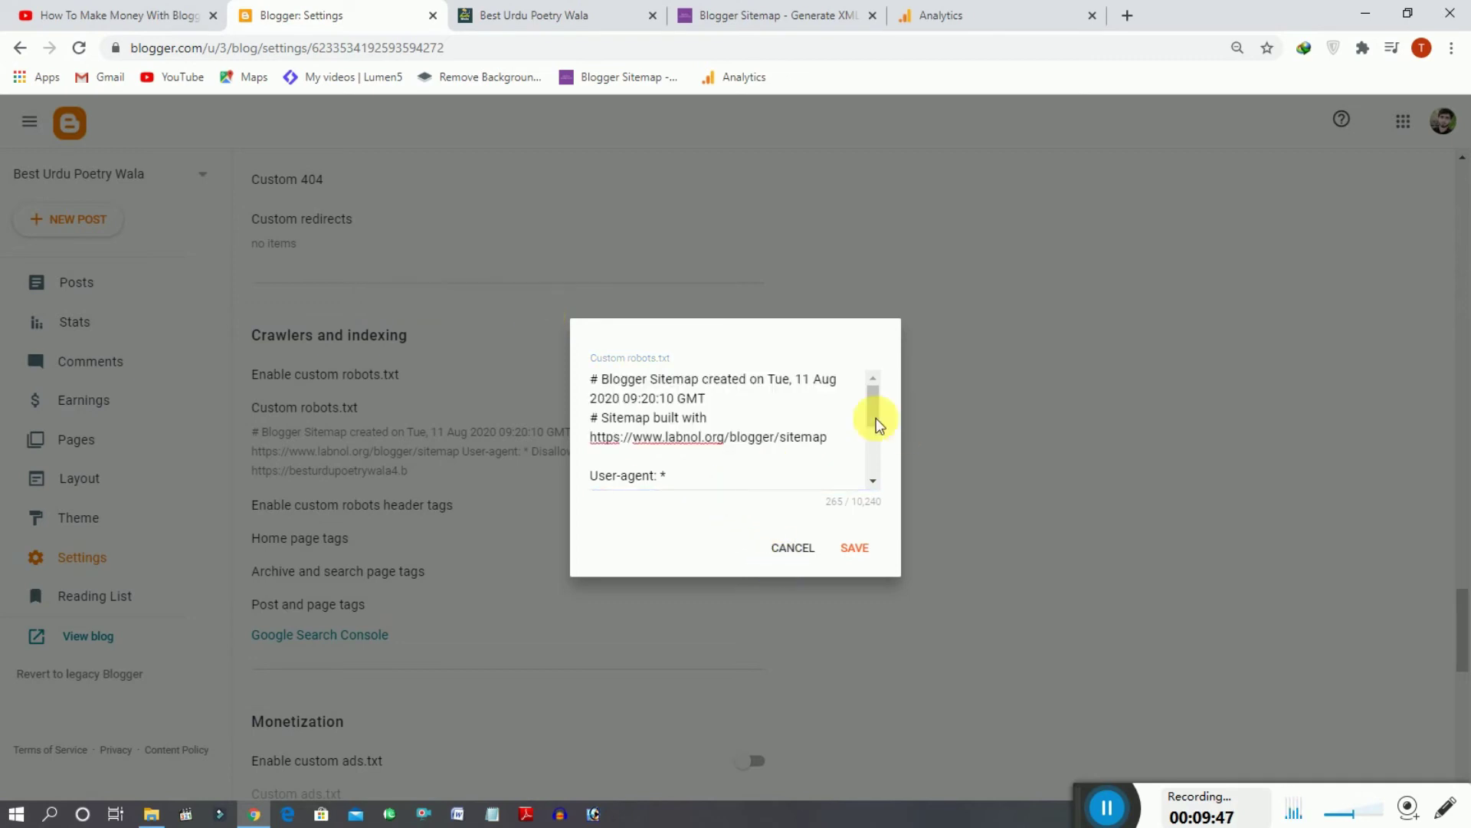
pyautogui.moveTo(867, 415); pyautogui.dragTo(871, 499)
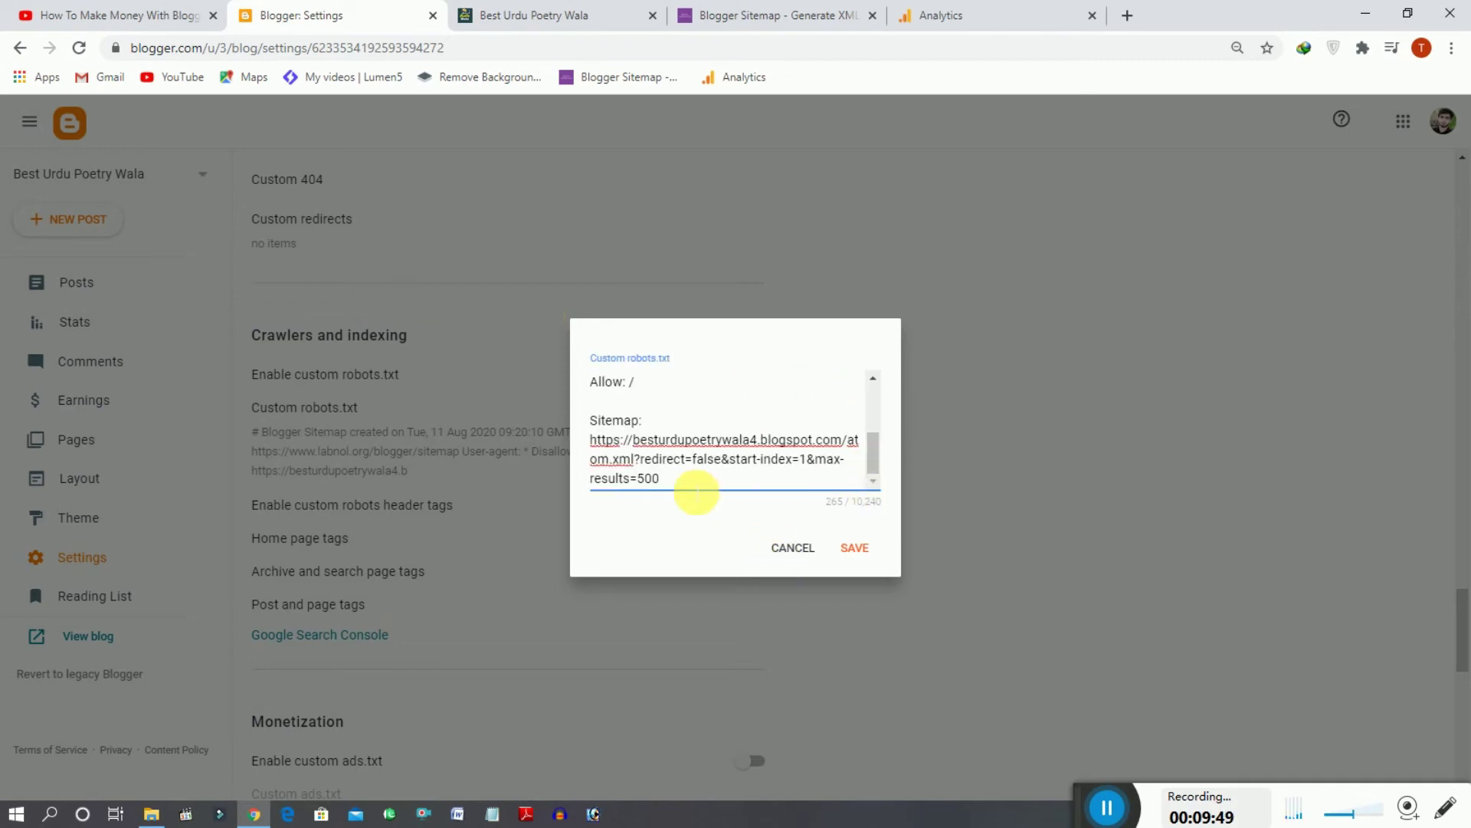
pyautogui.click(696, 490)
pyautogui.press('Return')
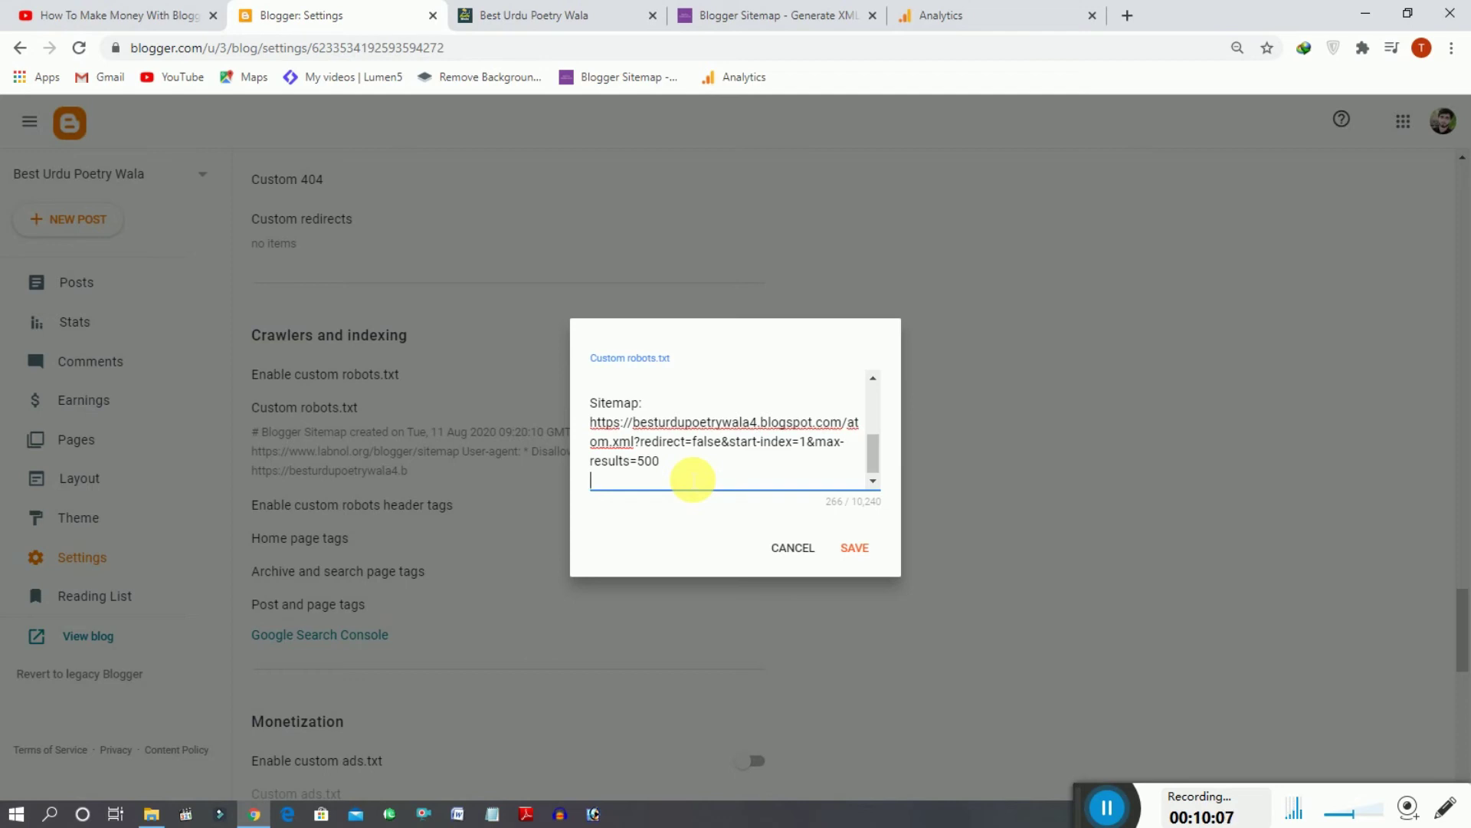
pyautogui.click(791, 548)
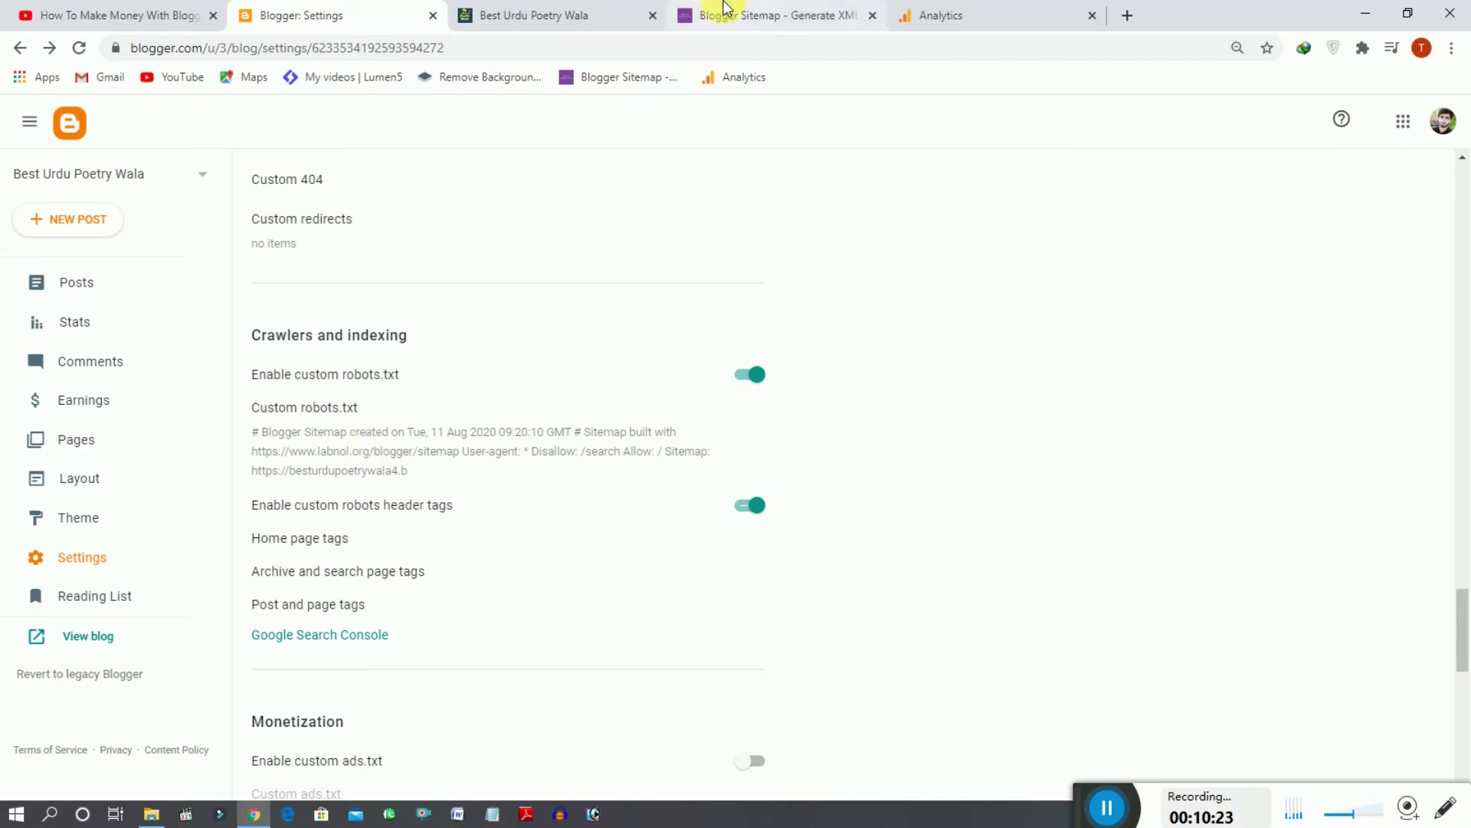
# Return to the Blogger settings and open Google Search Console from the Crawlers and indexing section
pyautogui.click(703, 14)
pyautogui.click(375, 10)
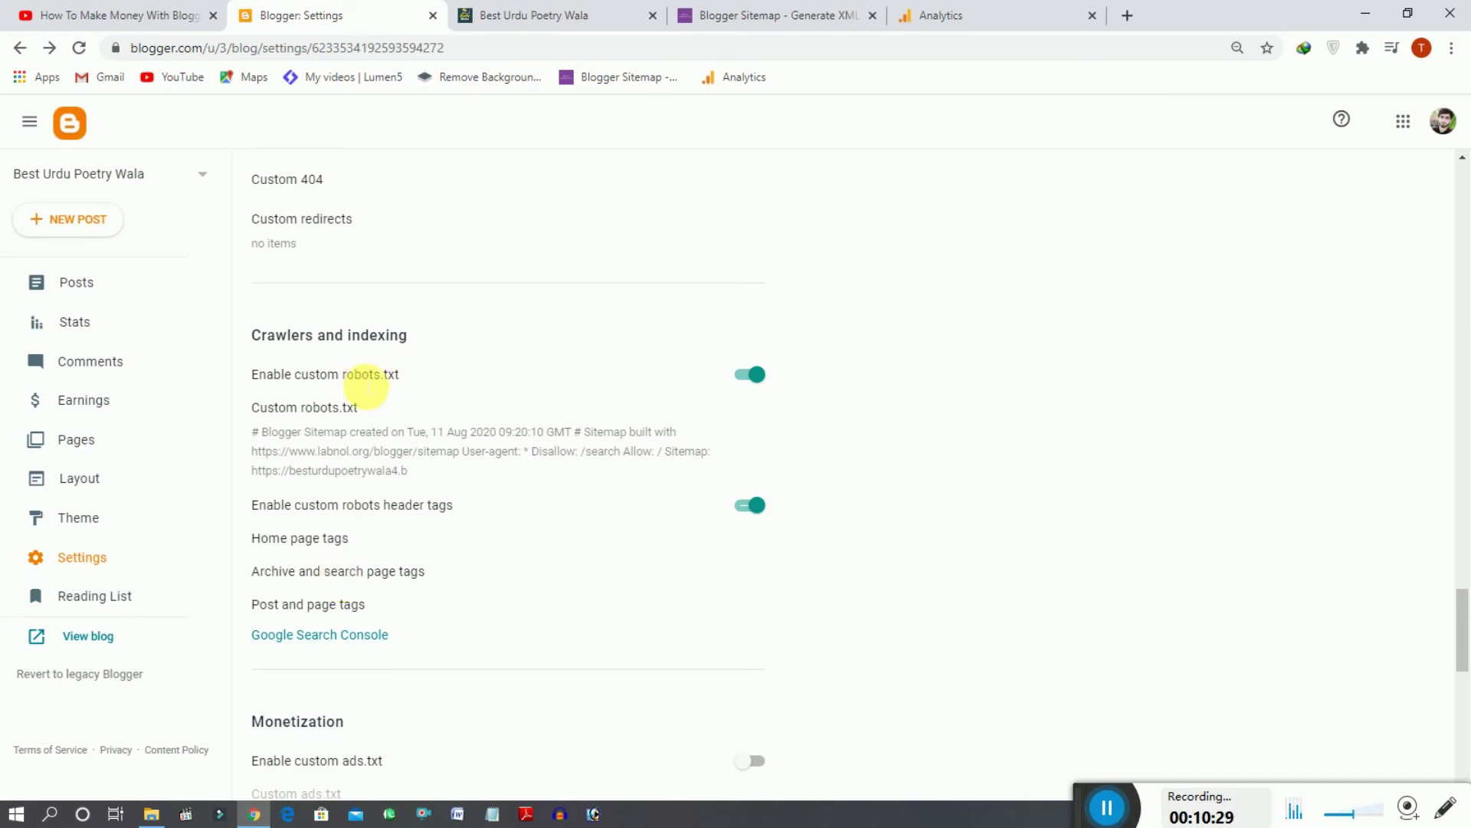
pyautogui.click(337, 641)
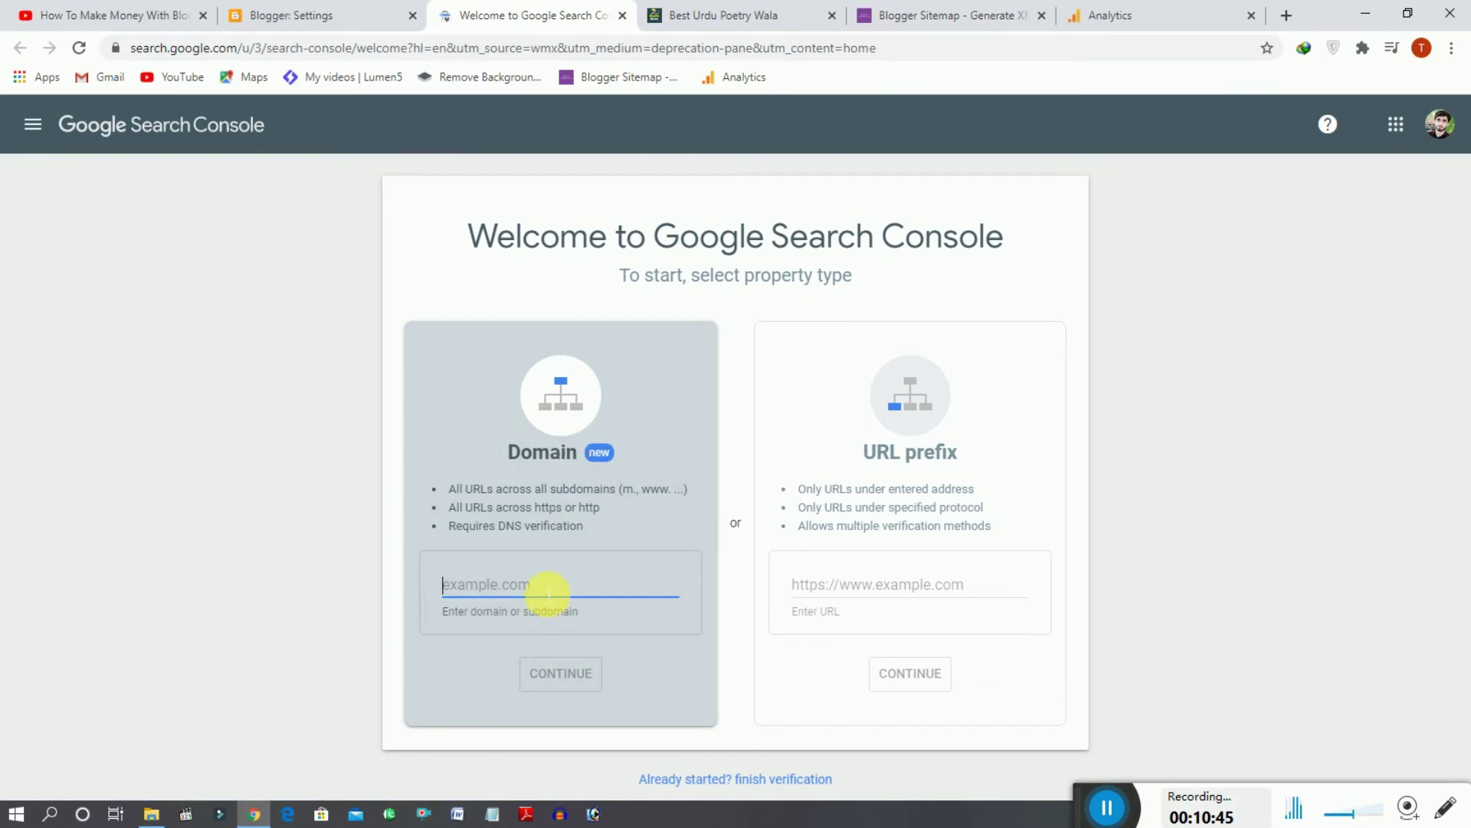
pyautogui.click(311, 14)
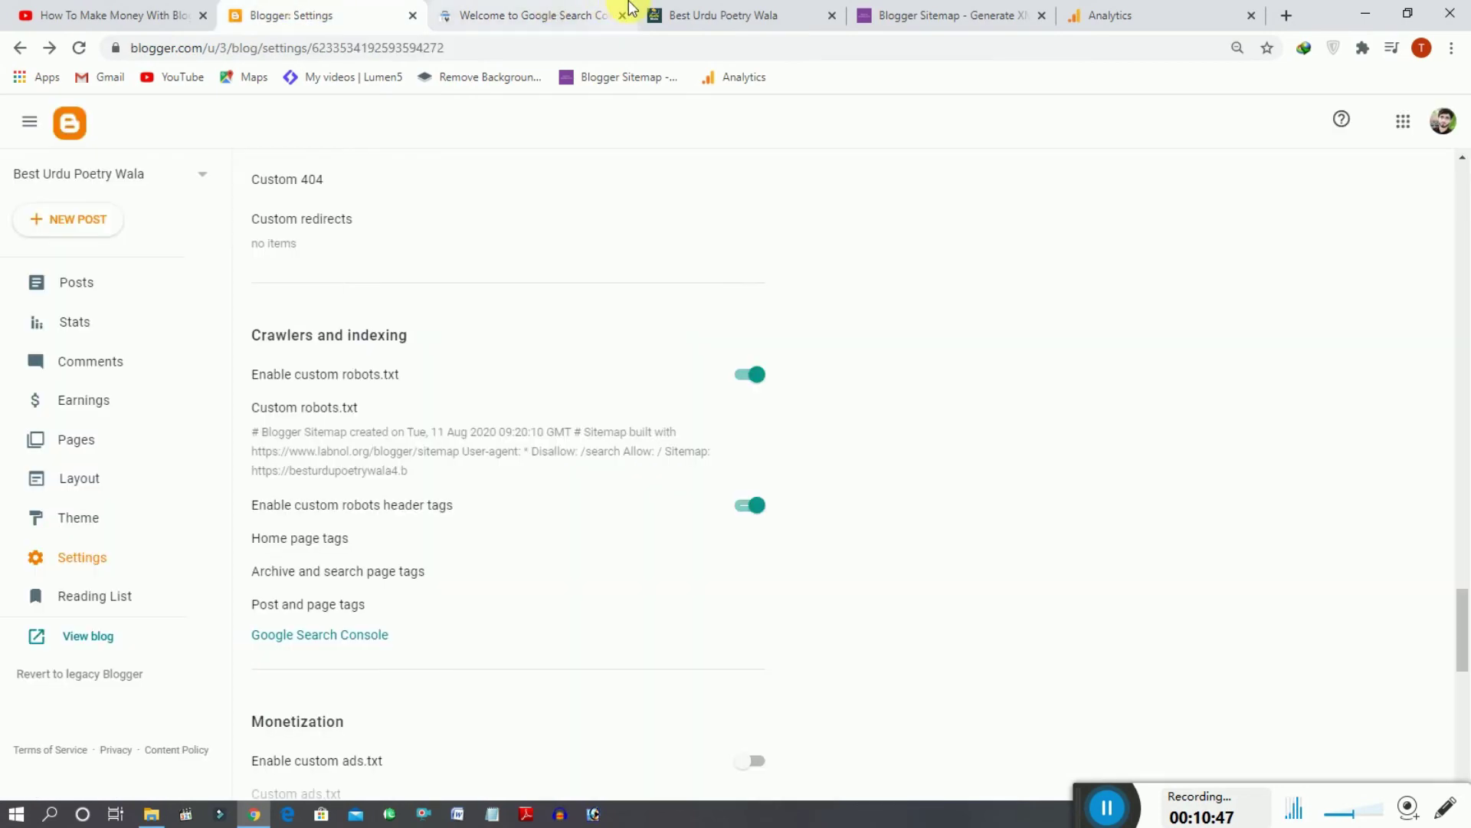
pyautogui.click(668, 11)
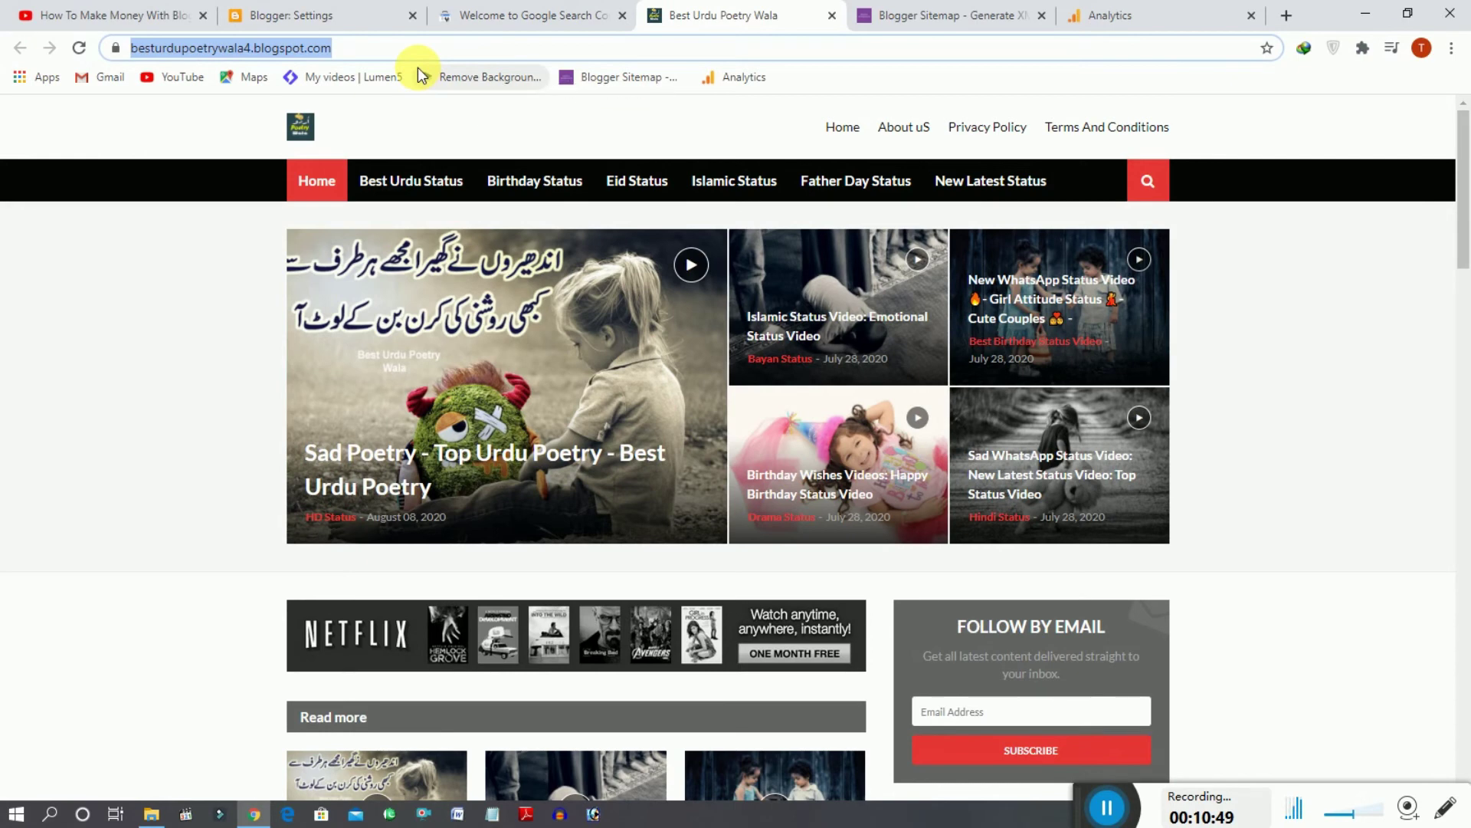
pyautogui.click(535, 17)
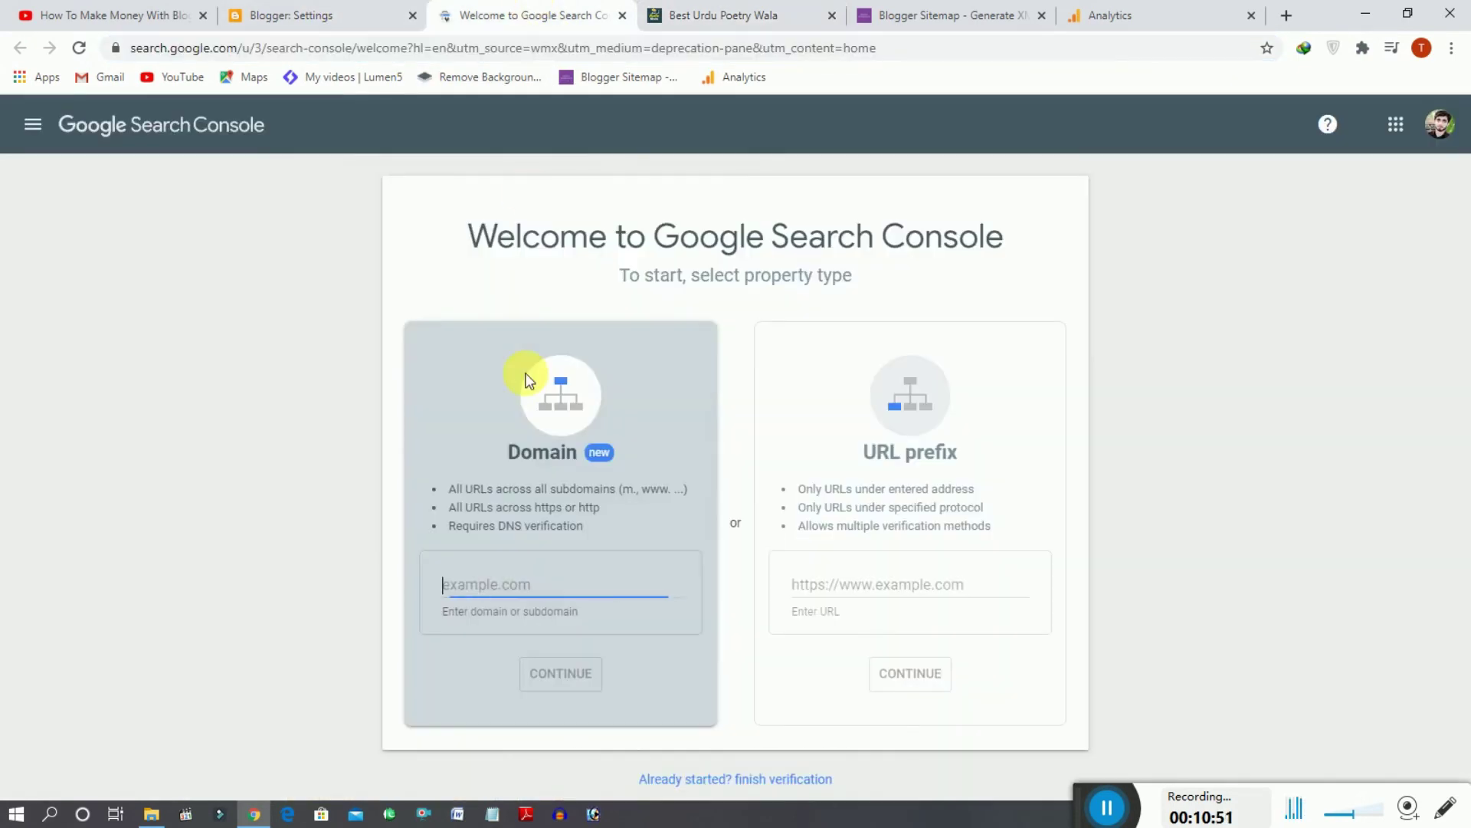
pyautogui.write('besturdupoetrywala4.blogspot.com/')
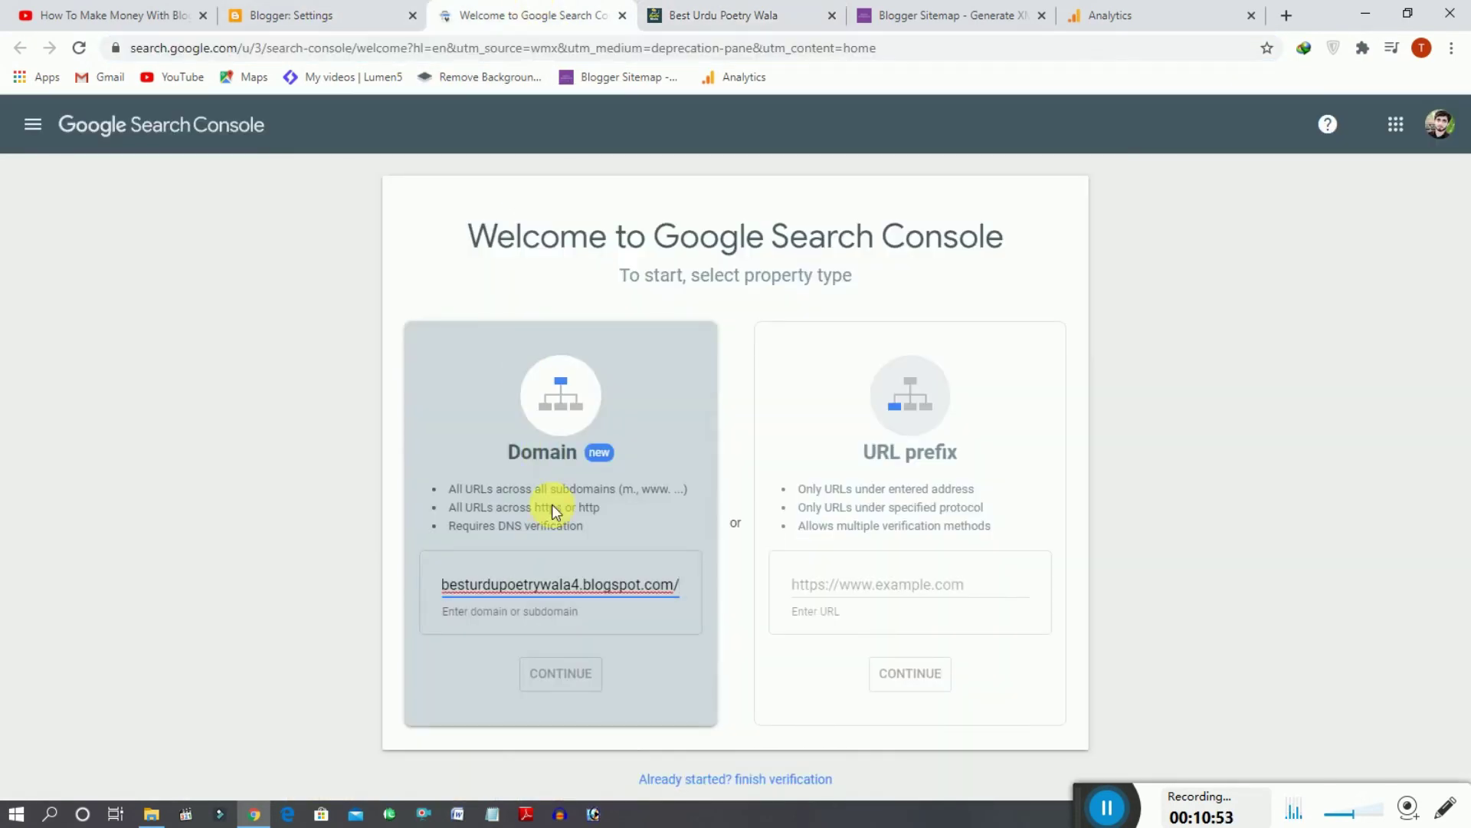
pyautogui.press('BackSpace')
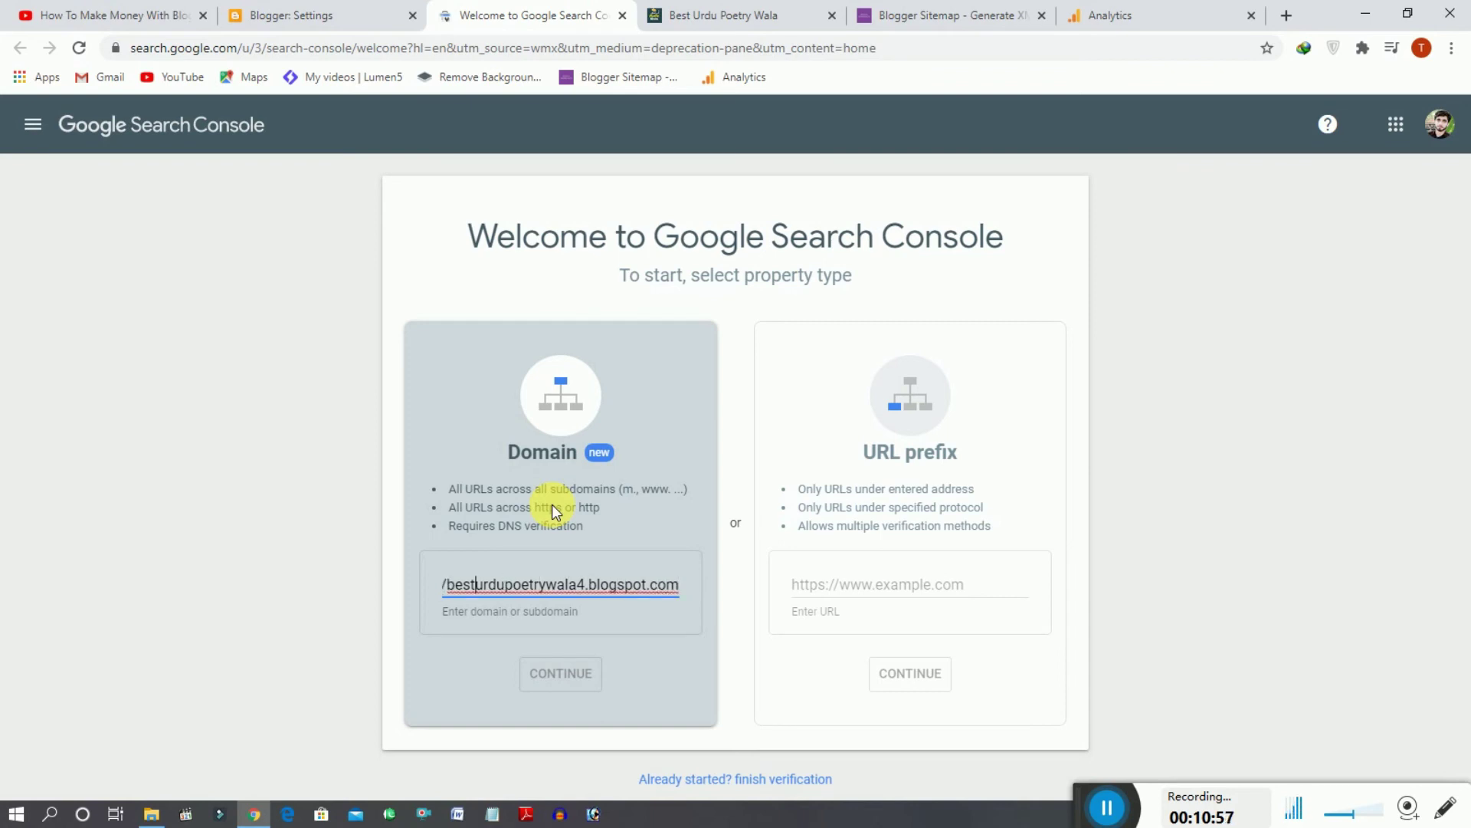
pyautogui.press('Left')
pyautogui.press('Left')
pyautogui.press('Left')
pyautogui.press('Left')
pyautogui.press('Left')
pyautogui.press('Left')
pyautogui.press('Left')
pyautogui.press('Left')
pyautogui.press('Left')
pyautogui.press('Left')
pyautogui.press('Left')
pyautogui.press('Left')
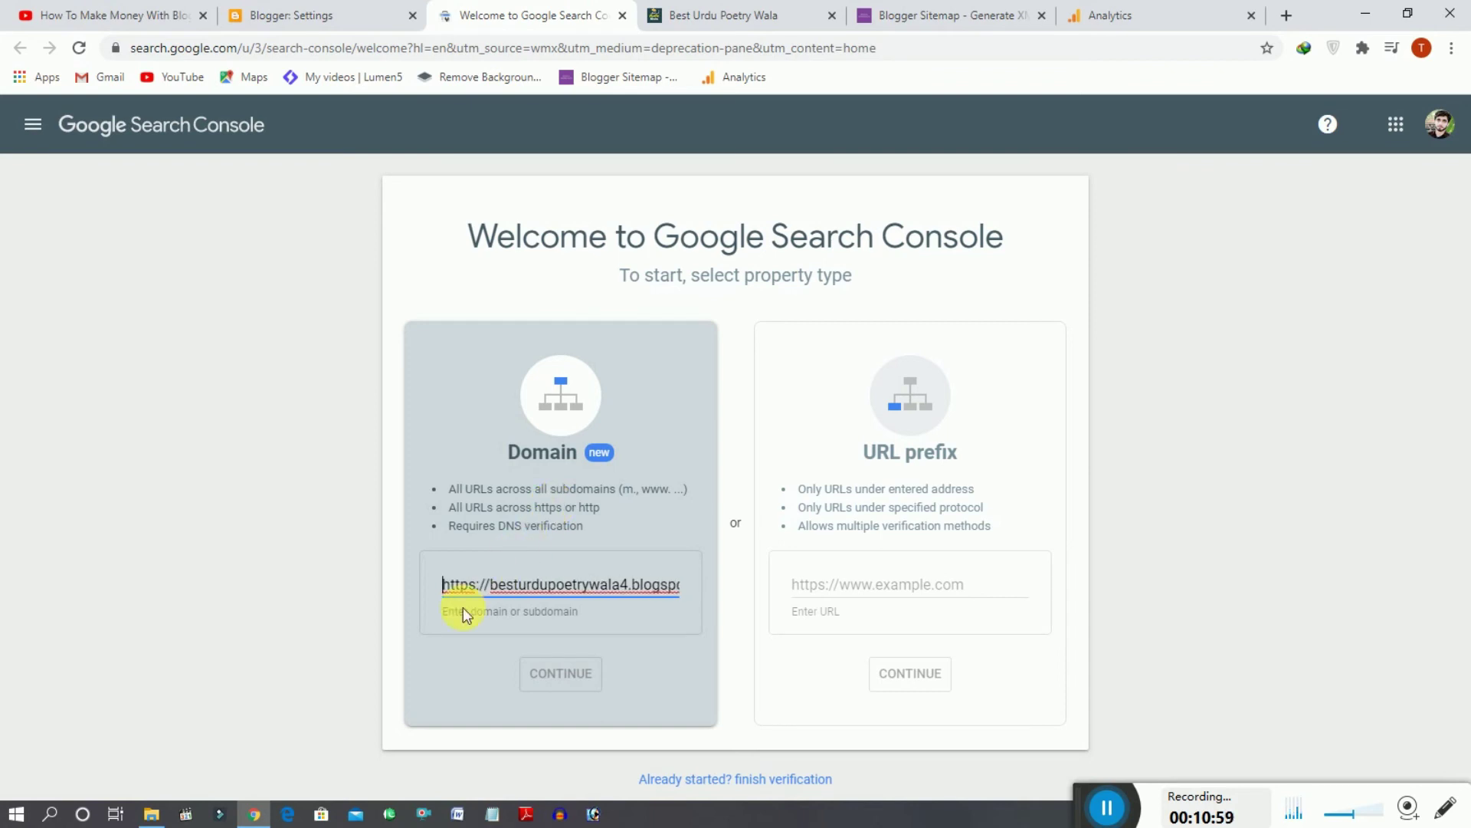
pyautogui.moveTo(490, 588); pyautogui.dragTo(432, 577)
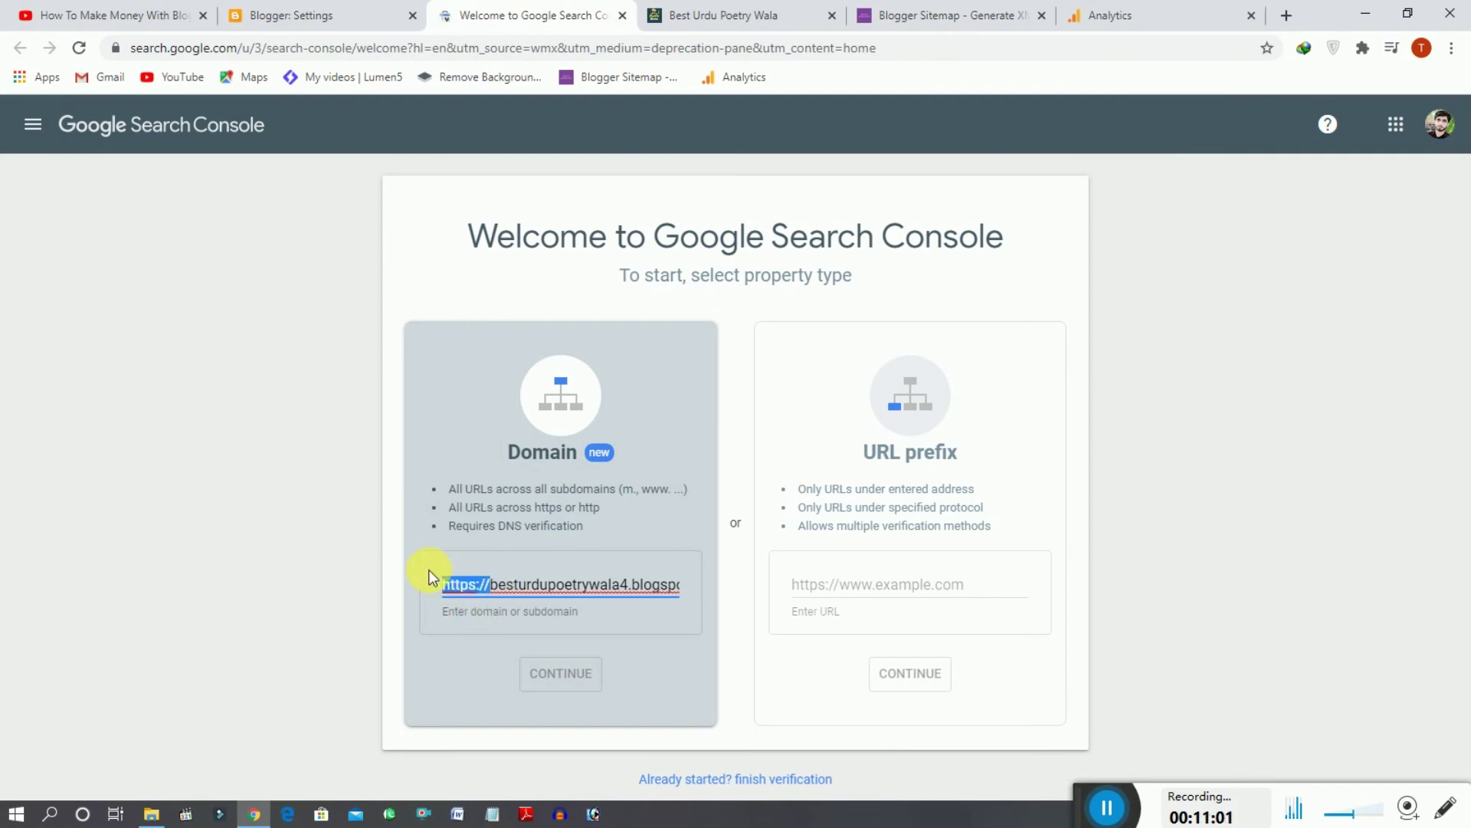
pyautogui.press('BackSpace')
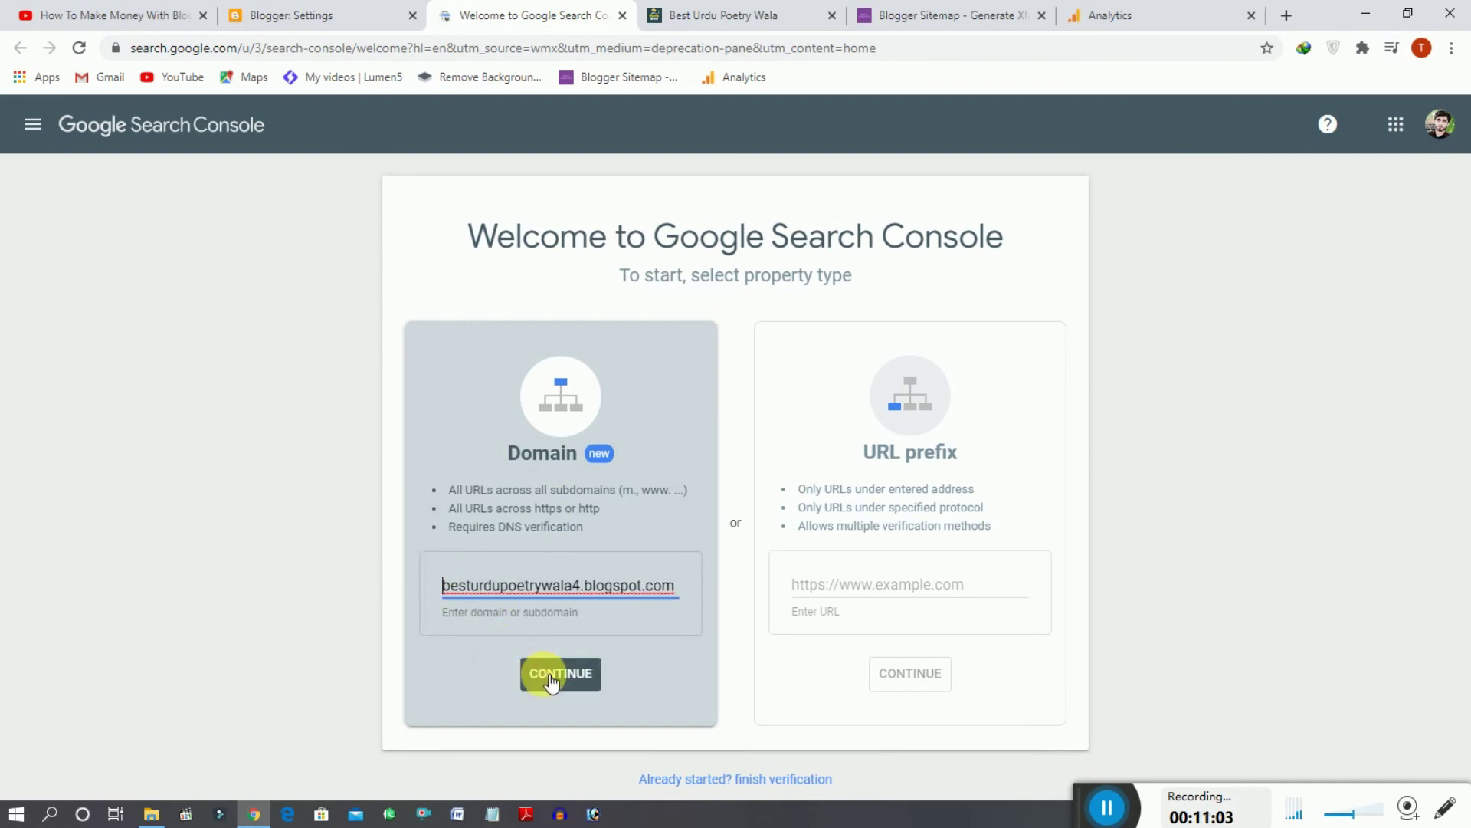
pyautogui.click(562, 678)
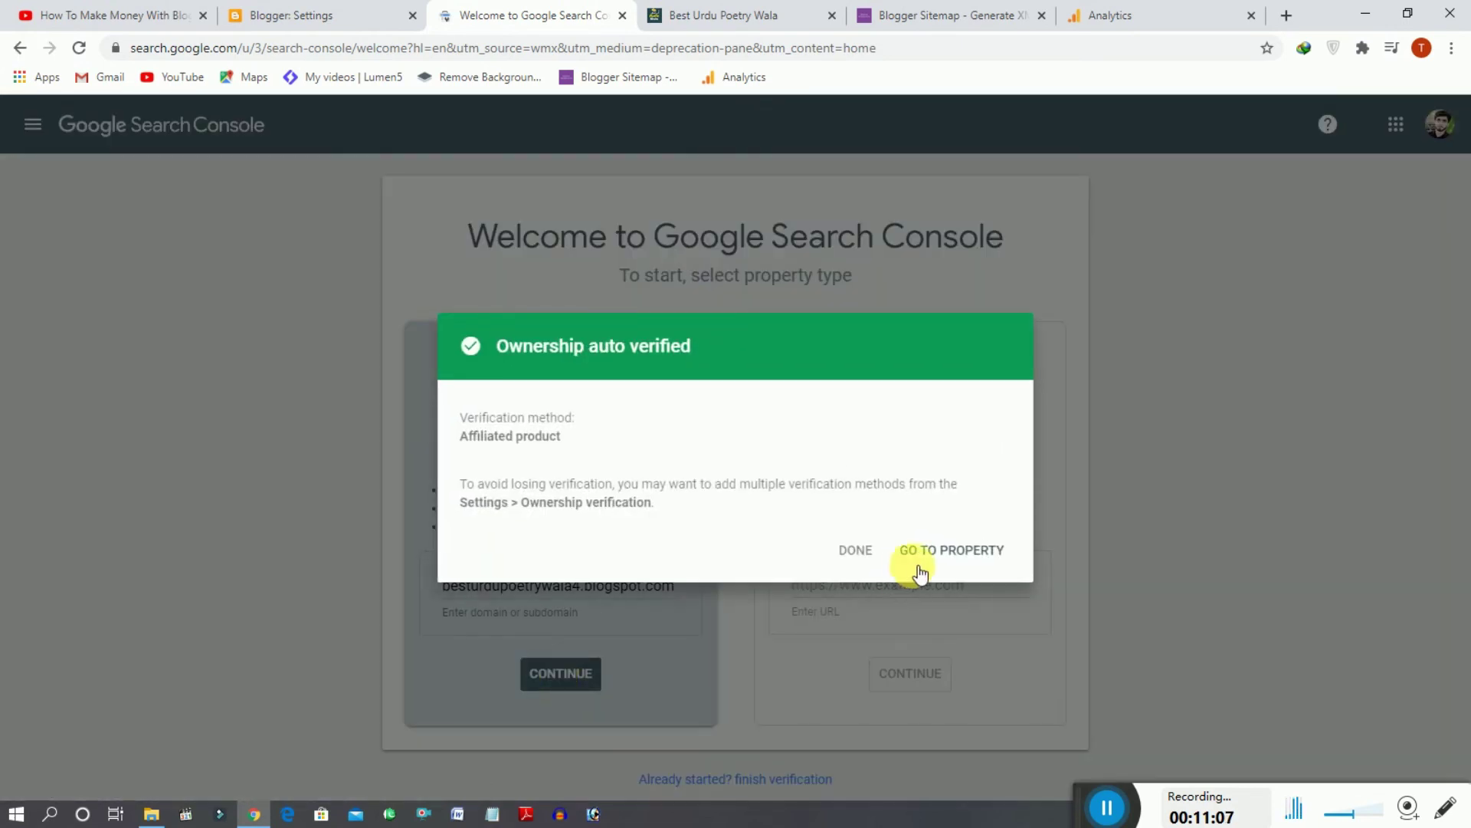
# Go to the new Domain property's Overview and dismiss its welcome message and the Overview tip
pyautogui.click(964, 552)
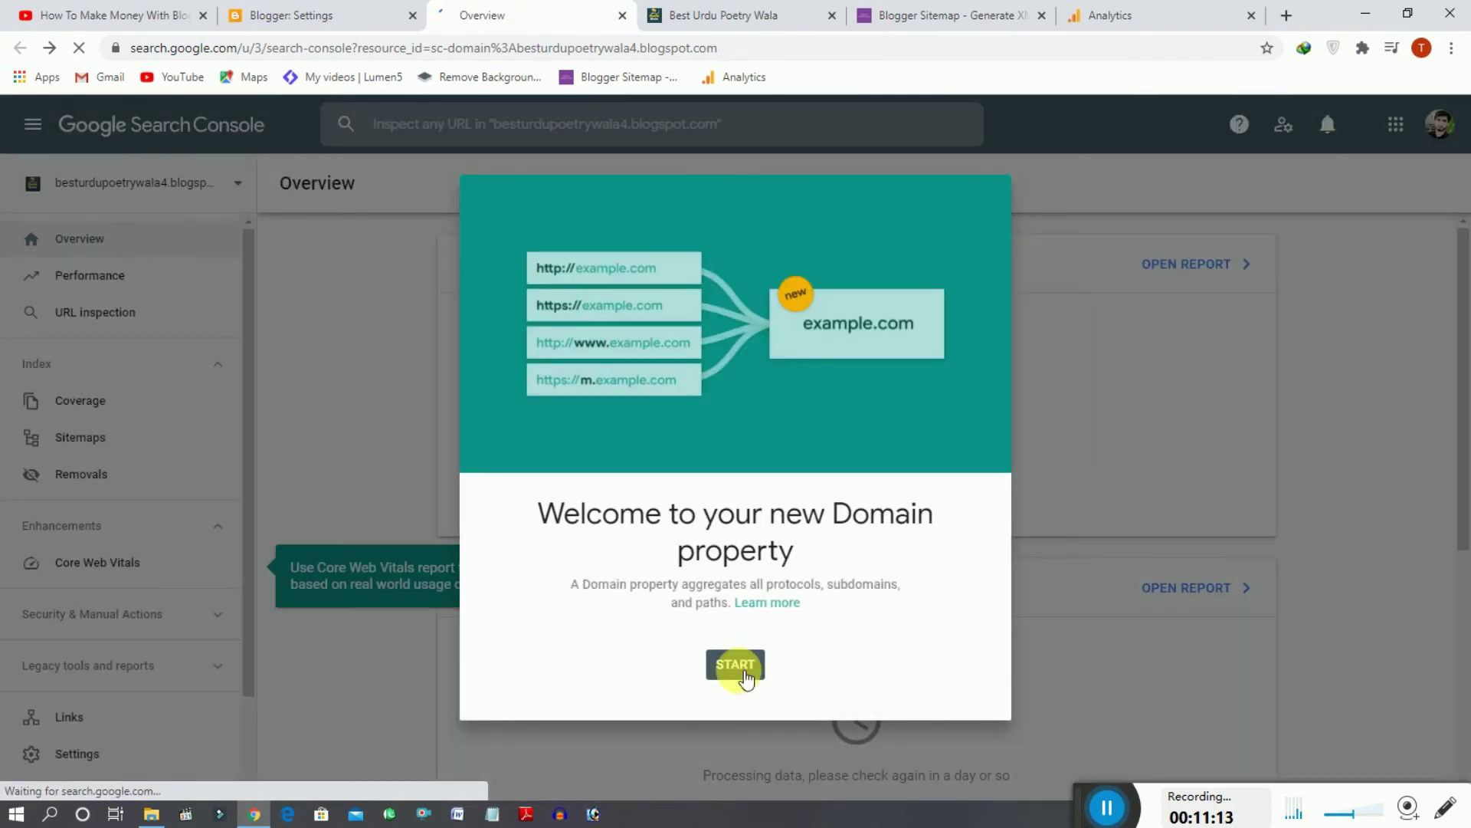
pyautogui.click(732, 665)
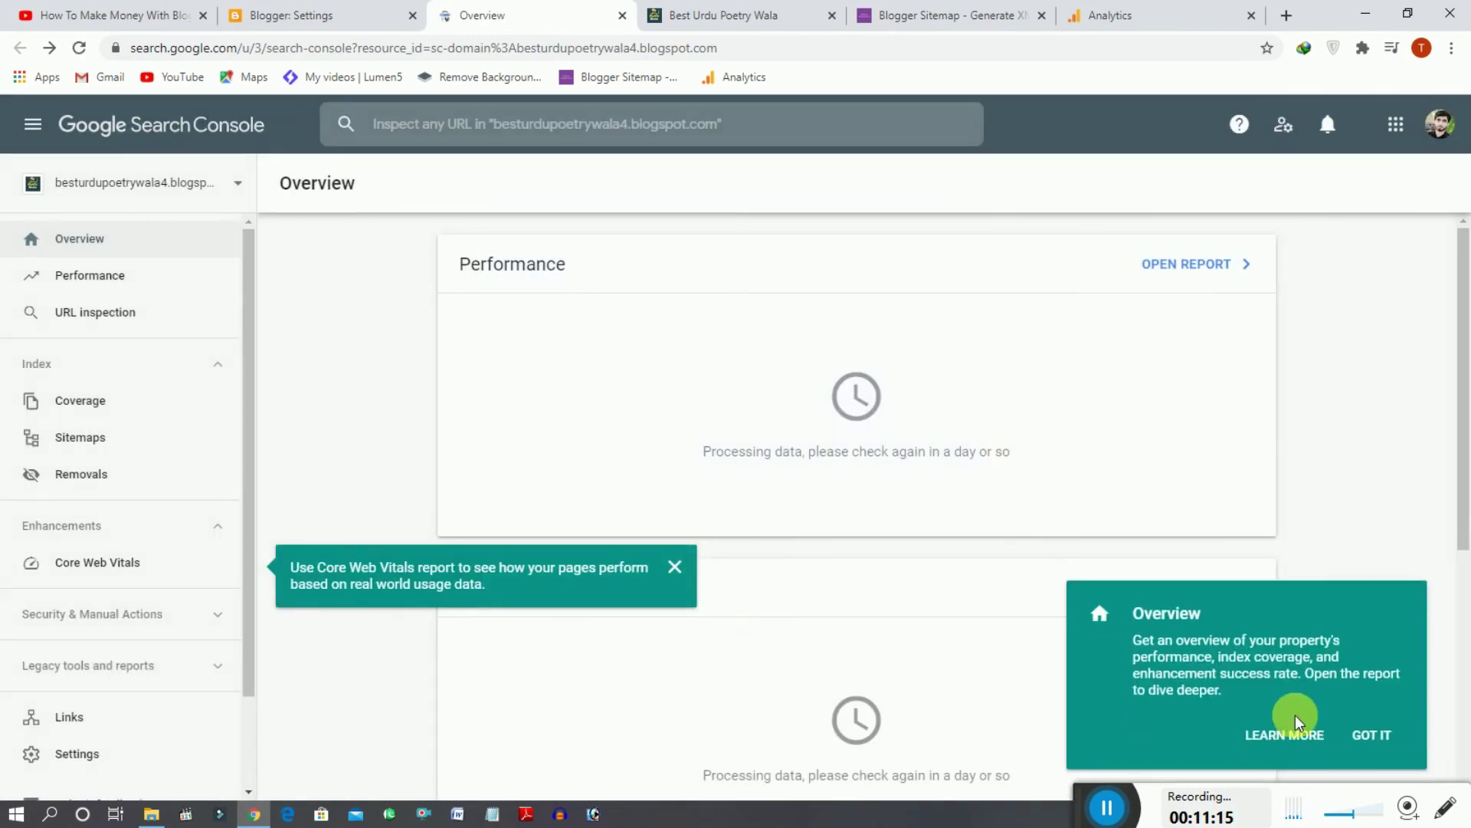
pyautogui.click(1374, 736)
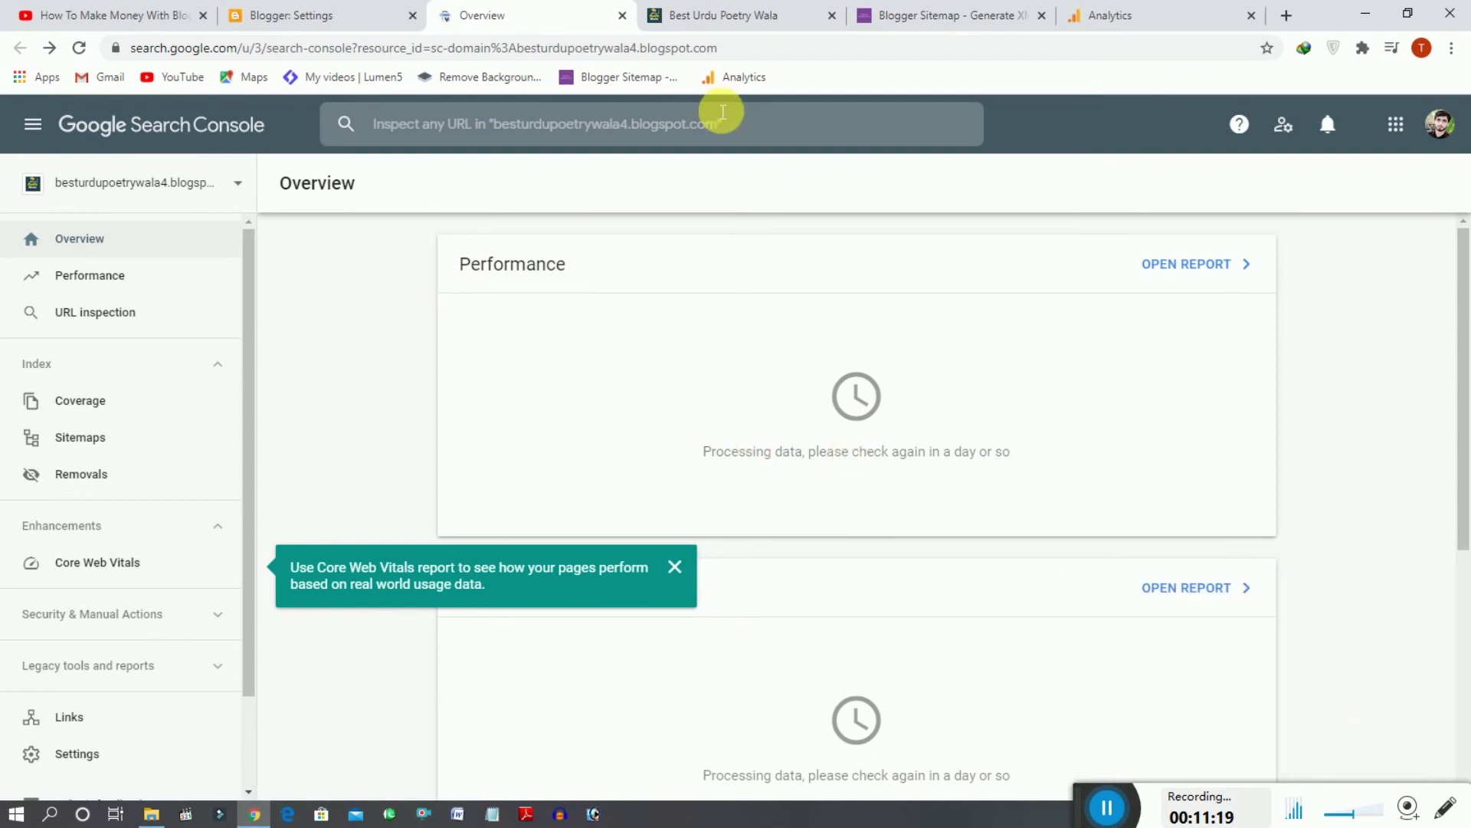
# Open the Performance report of the new Domain property and dismiss its welcome message
pyautogui.click(765, 51)
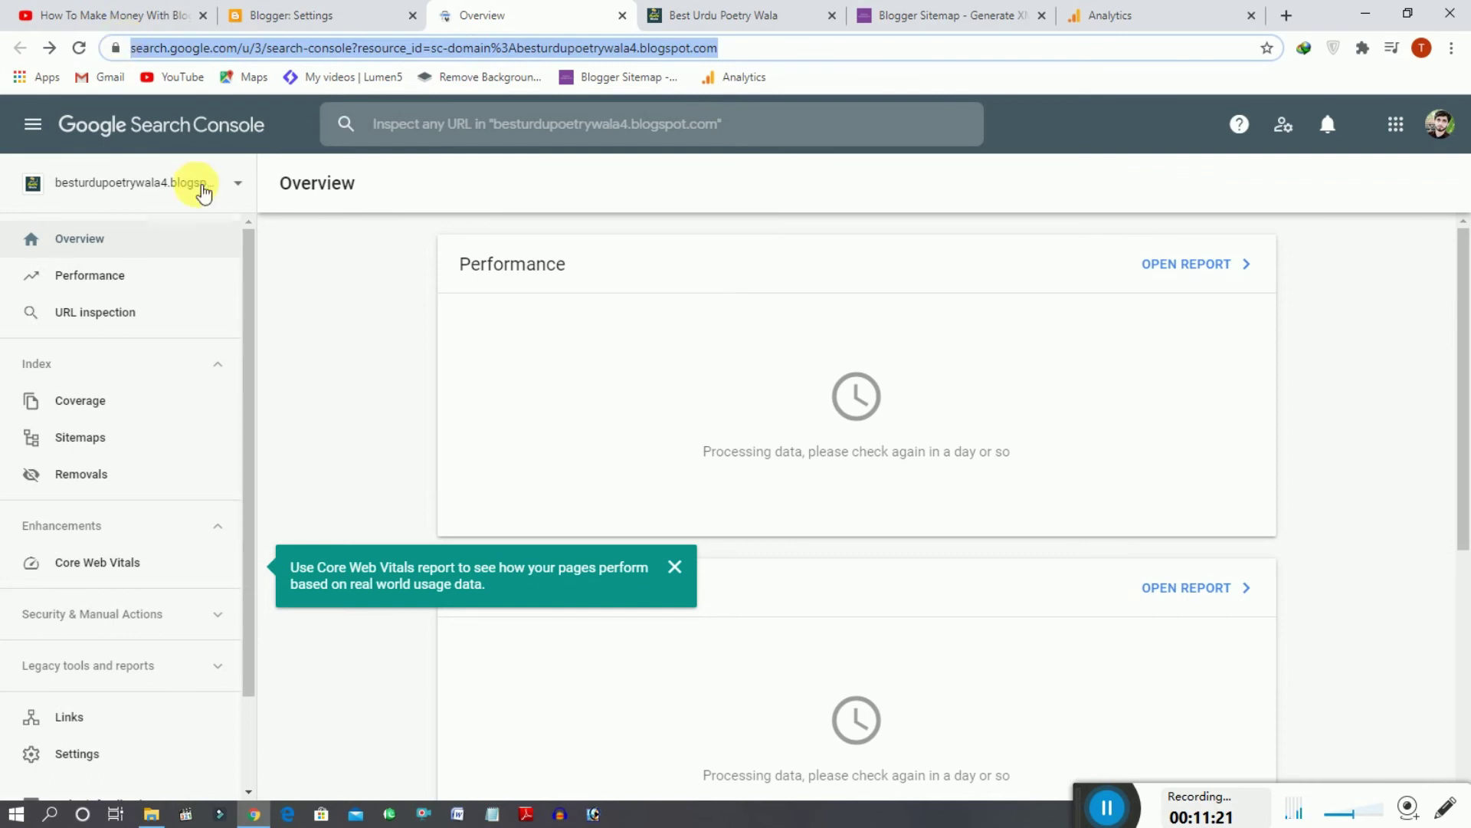
pyautogui.click(108, 280)
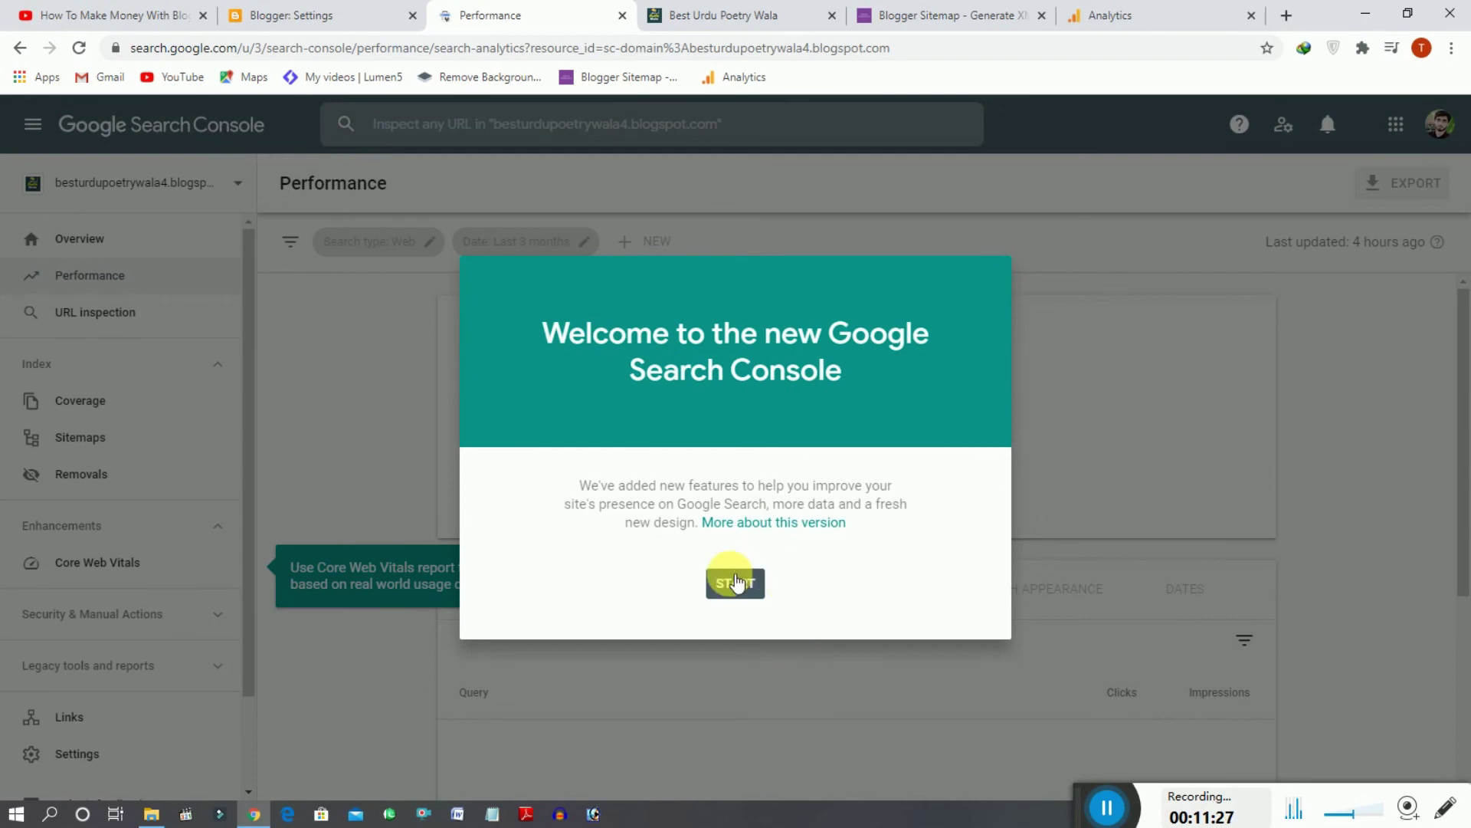
pyautogui.click(738, 587)
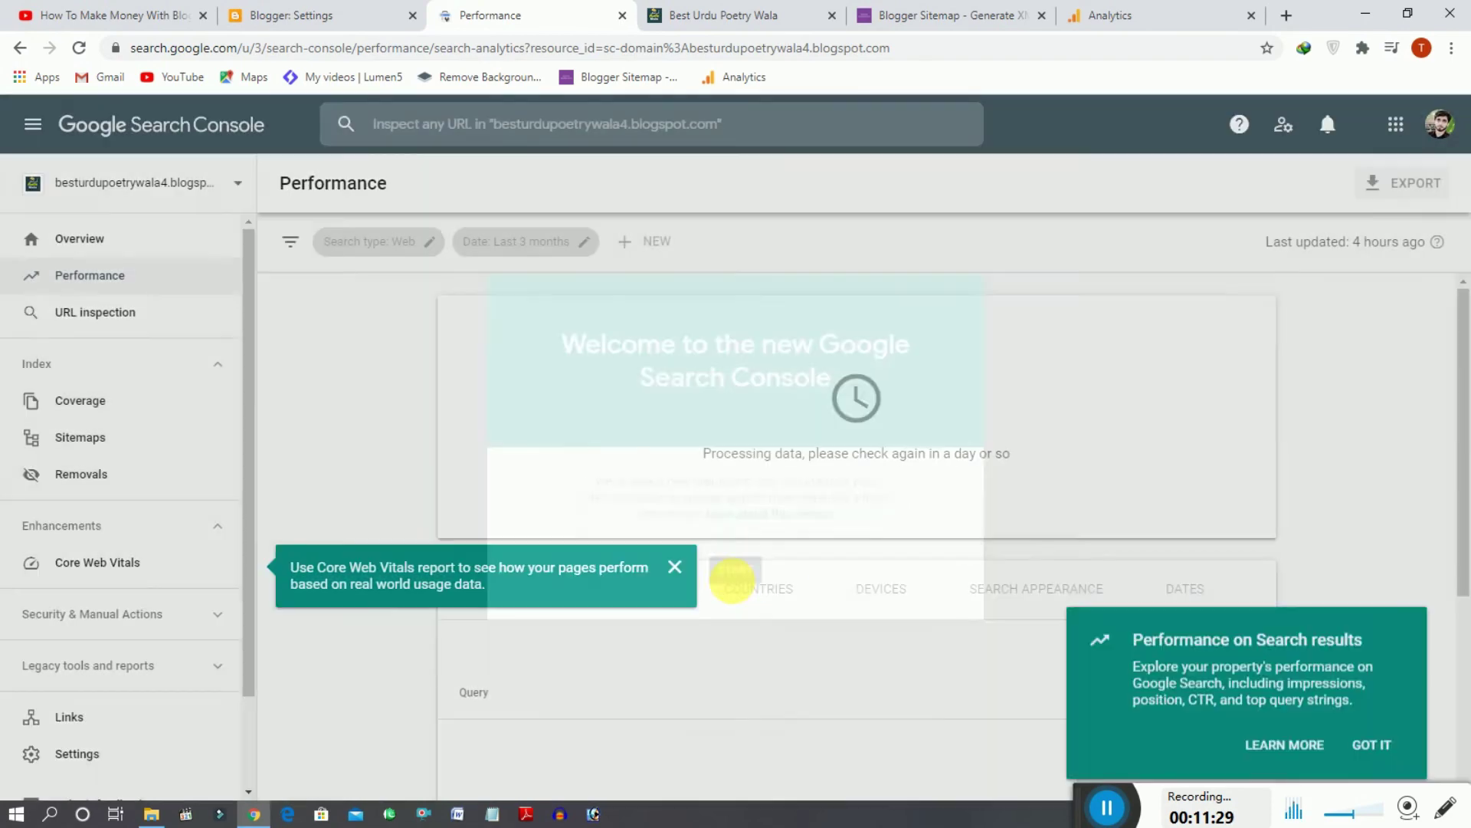
pyautogui.click(371, 13)
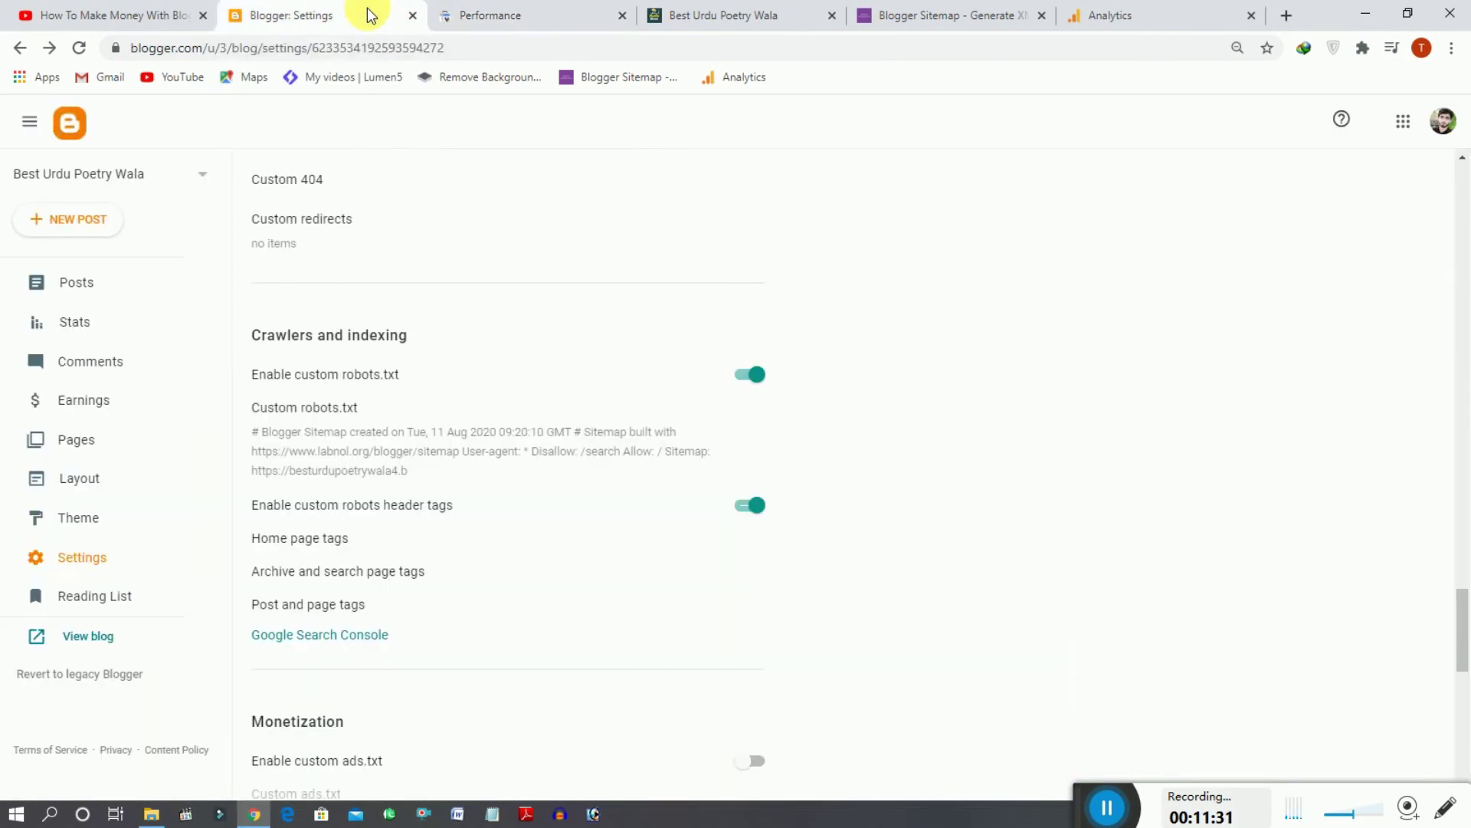
pyautogui.click(518, 11)
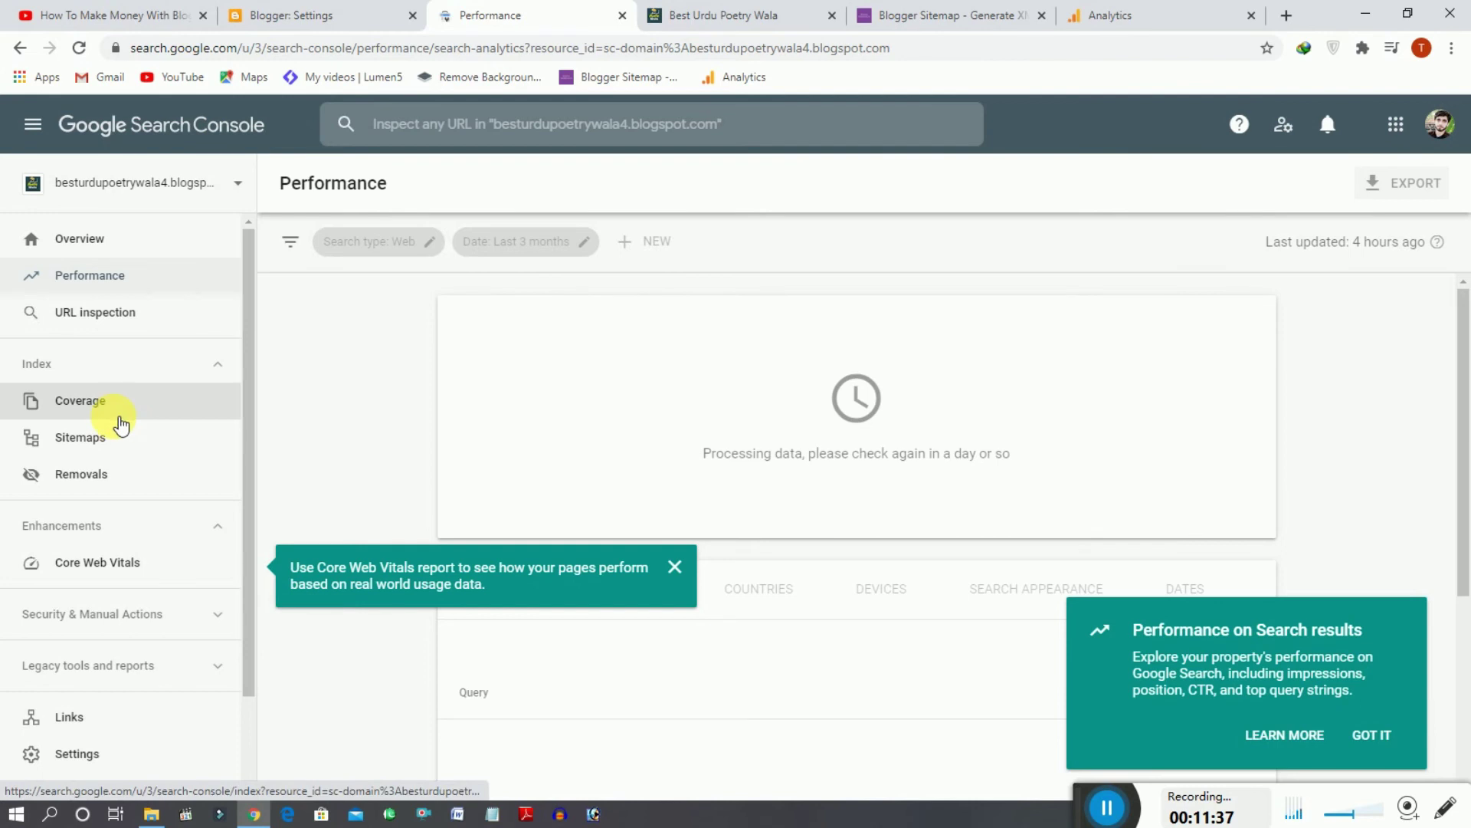
pyautogui.click(109, 438)
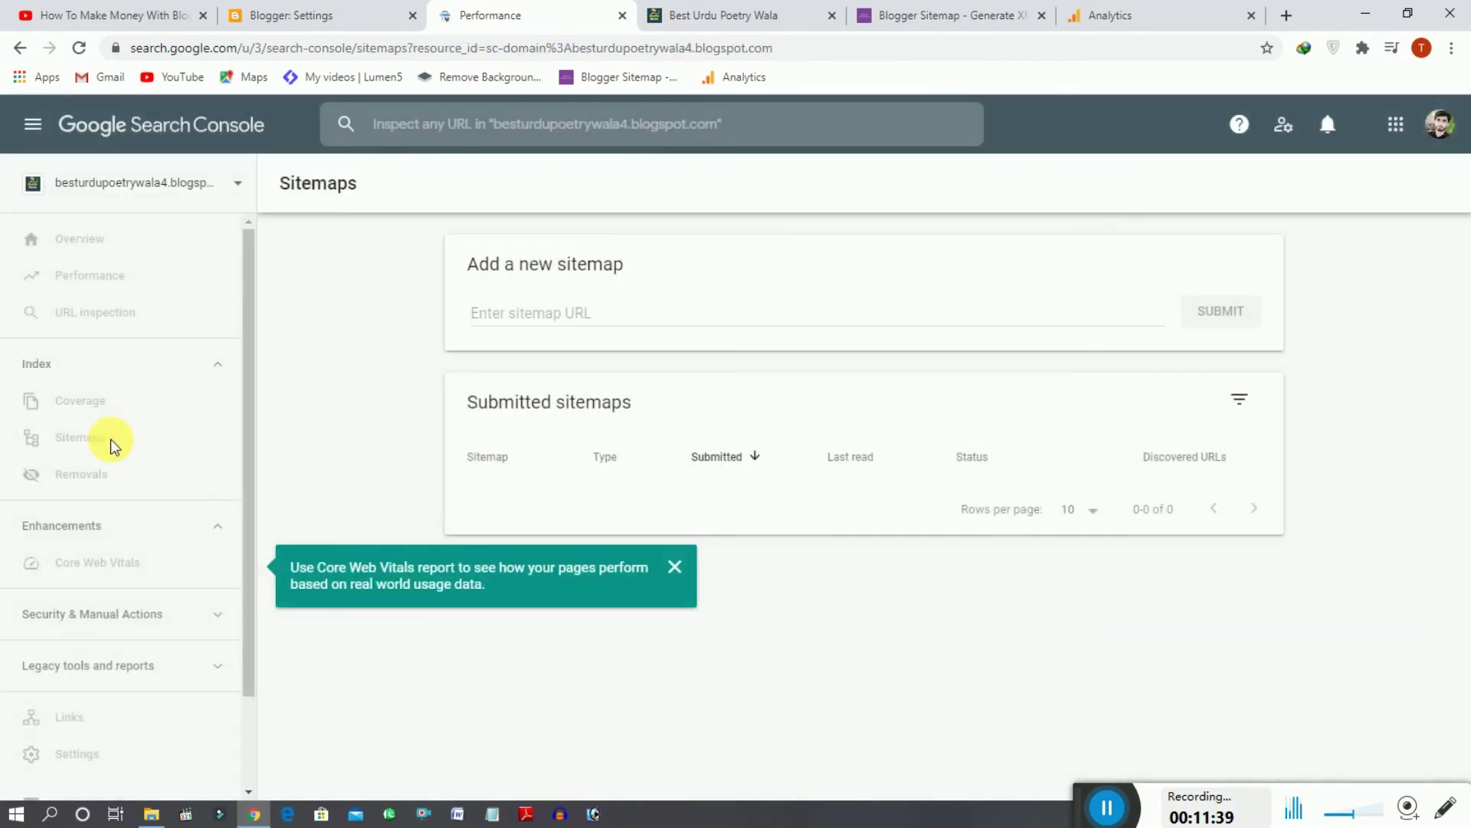
pyautogui.click(589, 321)
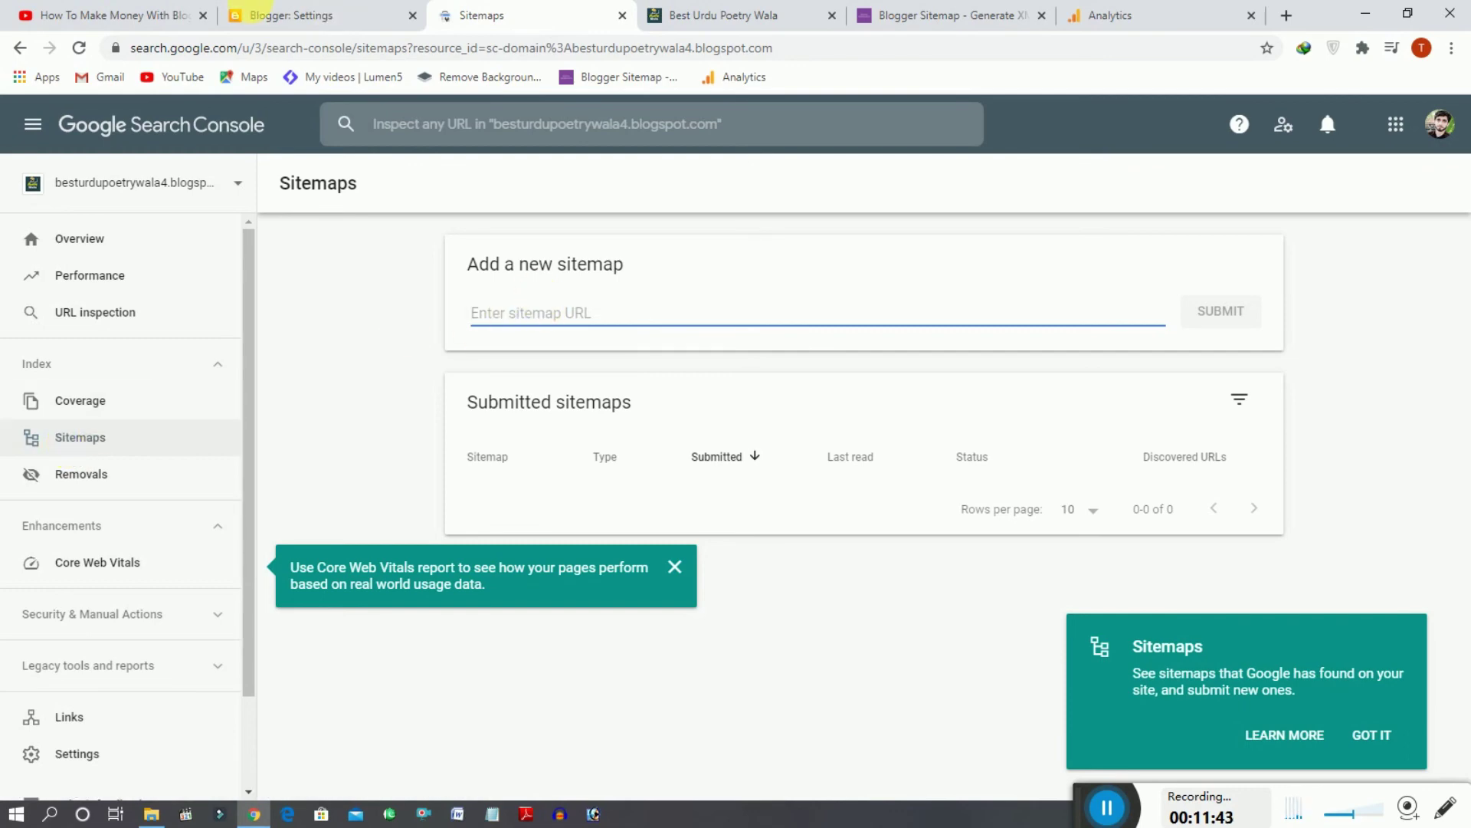
pyautogui.click(253, 9)
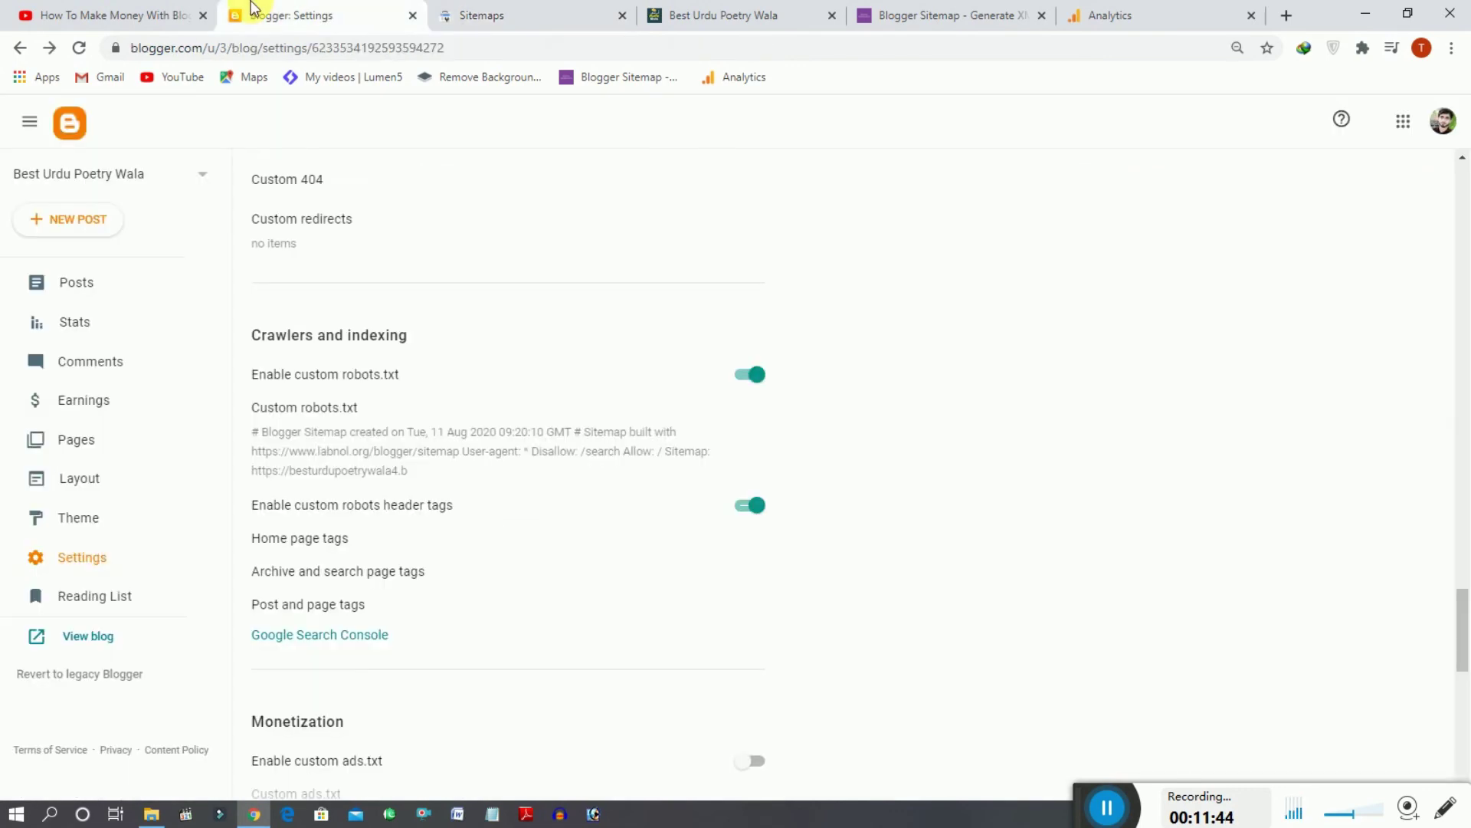
pyautogui.click(711, 14)
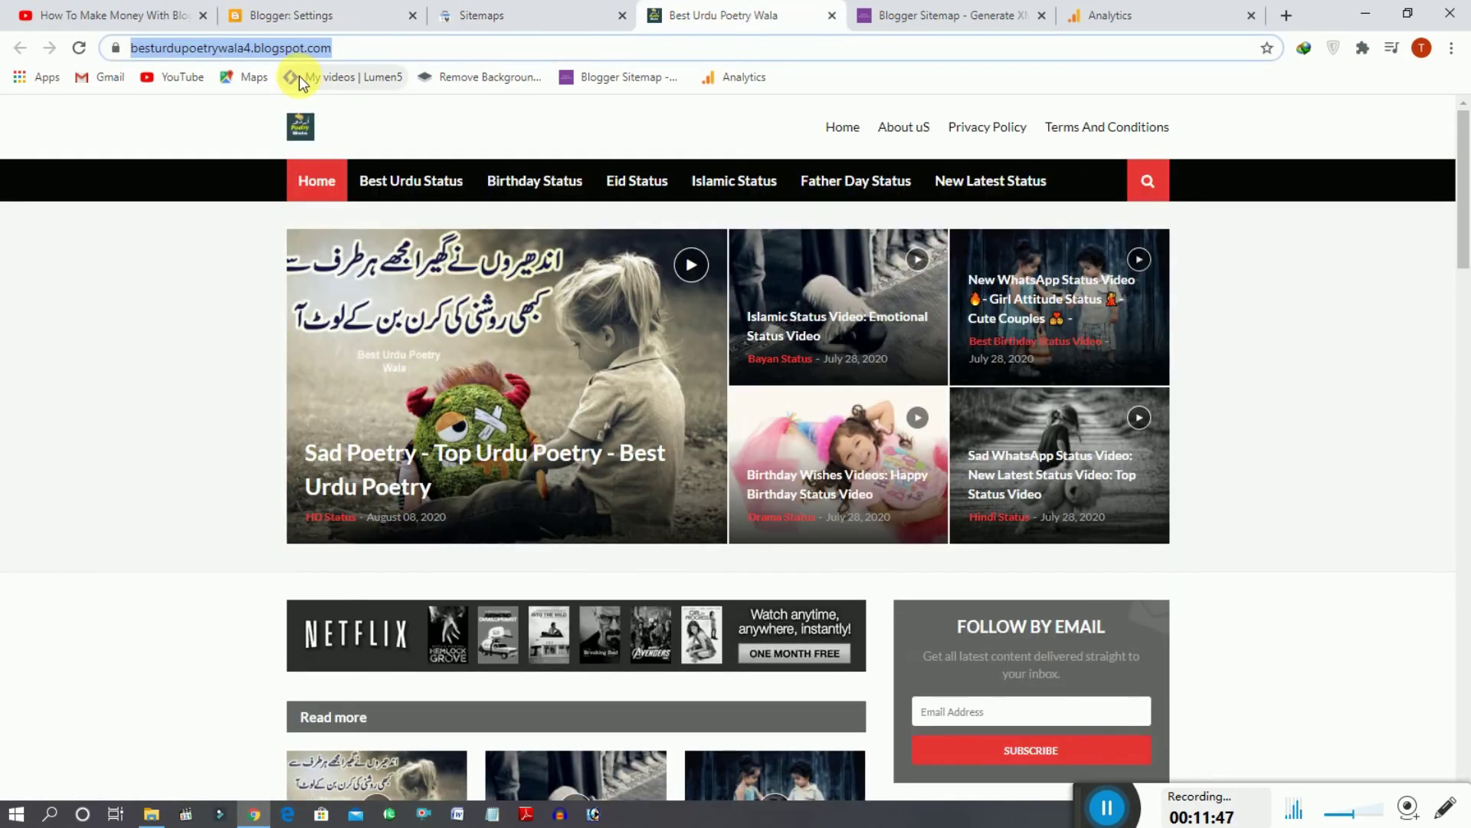
pyautogui.click(543, 9)
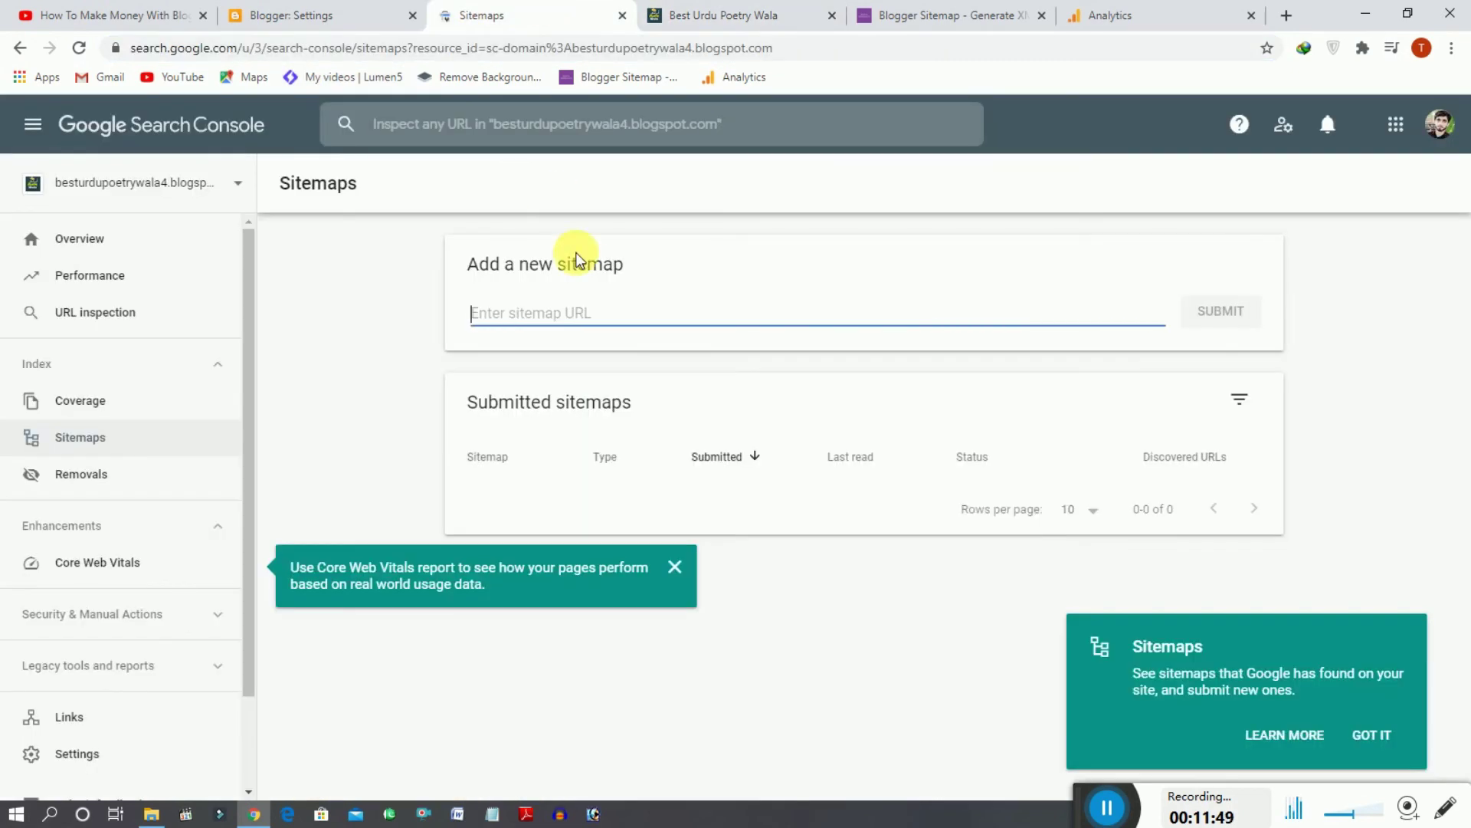
pyautogui.write('https://besturdupoetrywala4.blogspot.com/')
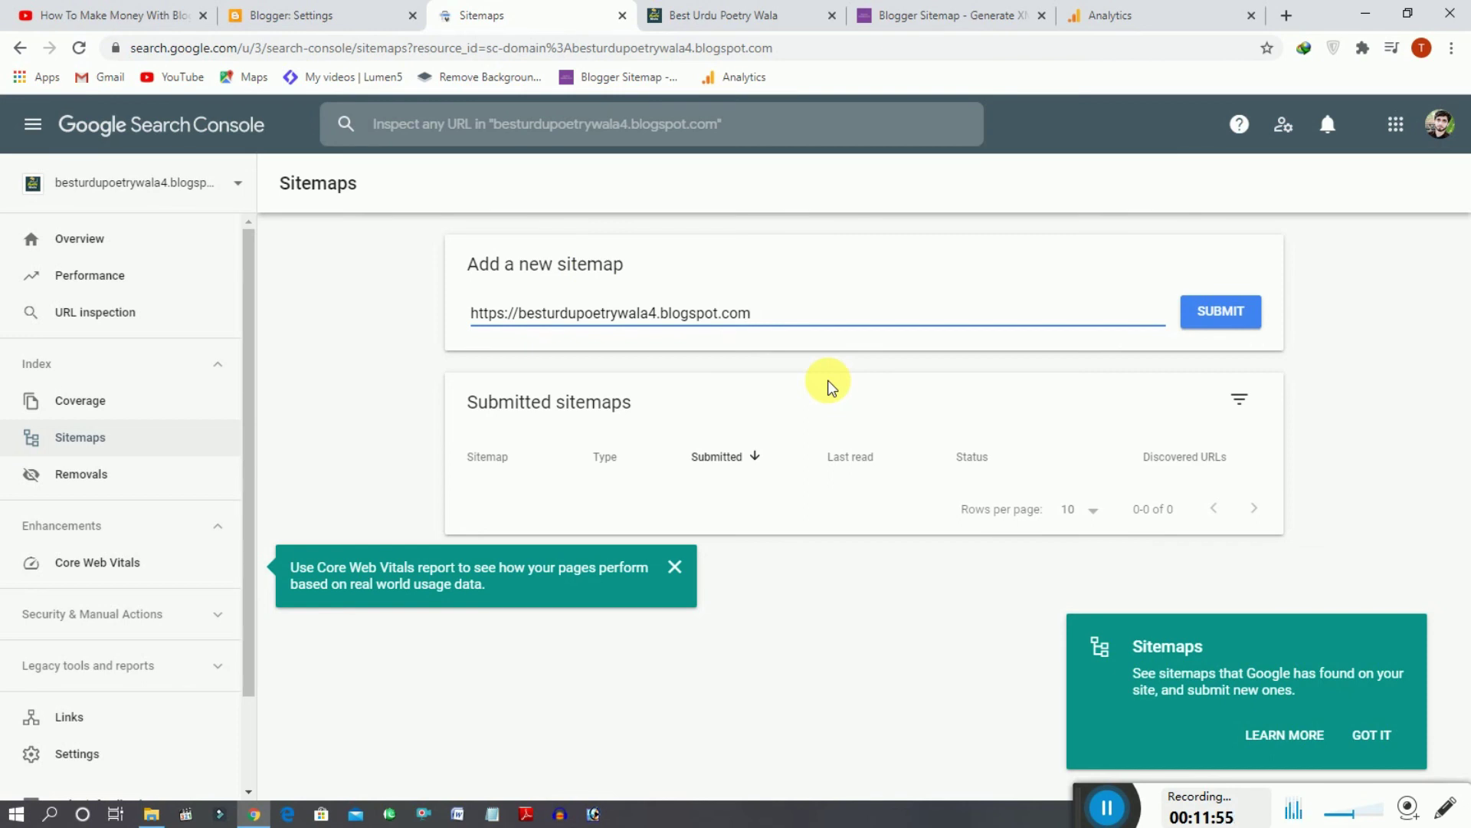
pyautogui.write('sitemap.xml')
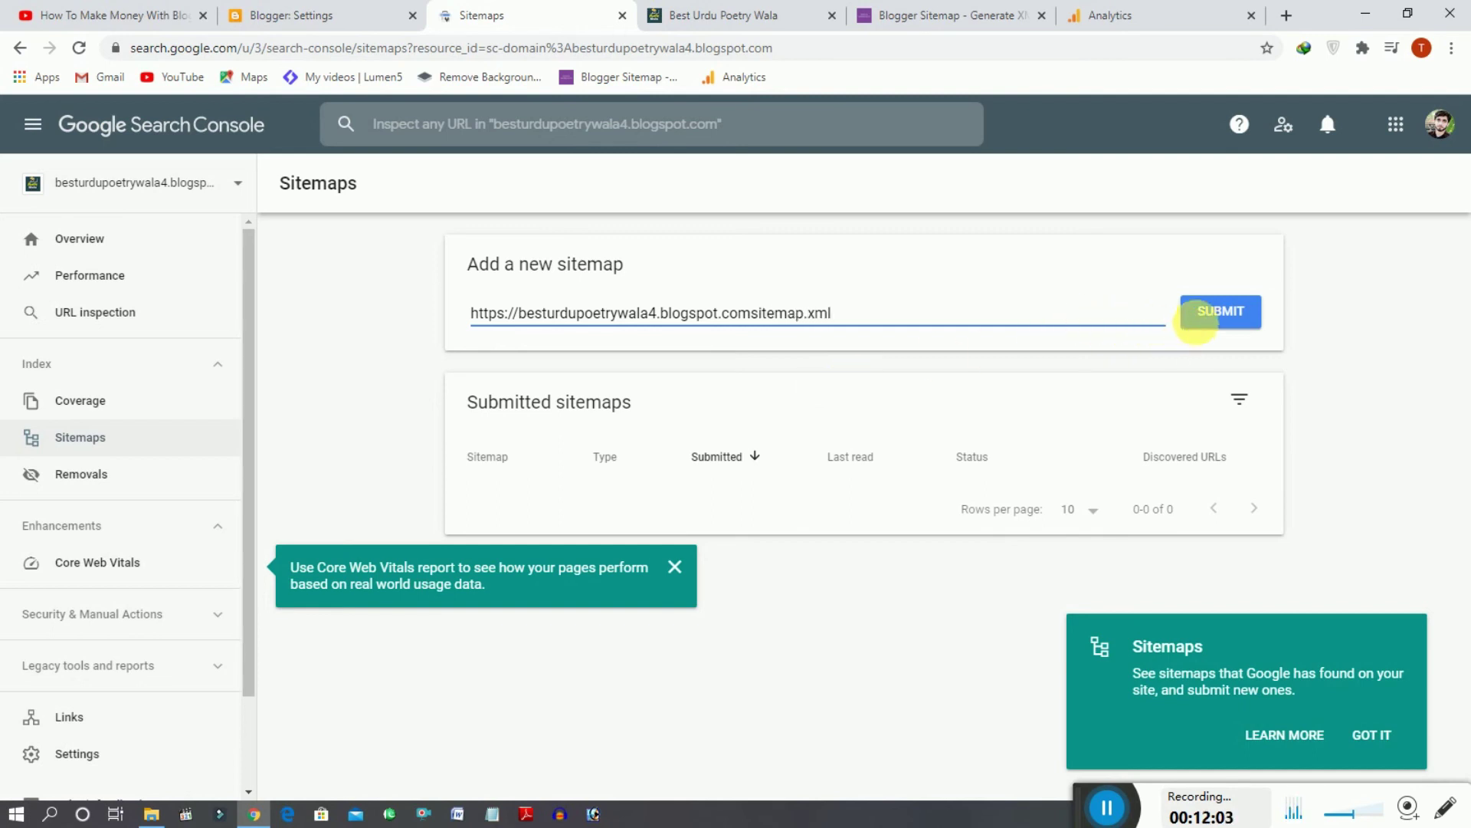
pyautogui.click(1223, 310)
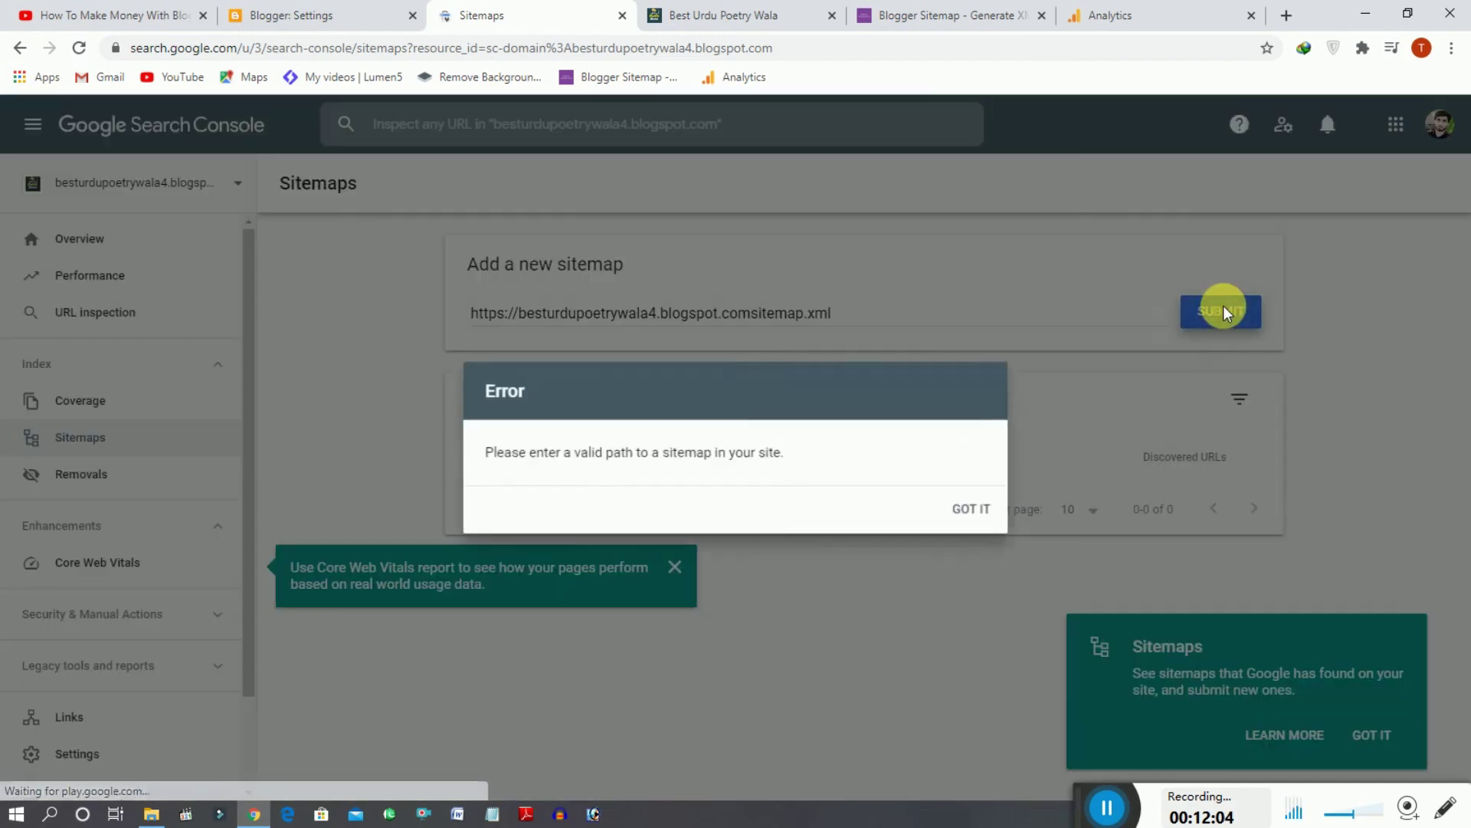
pyautogui.click(971, 516)
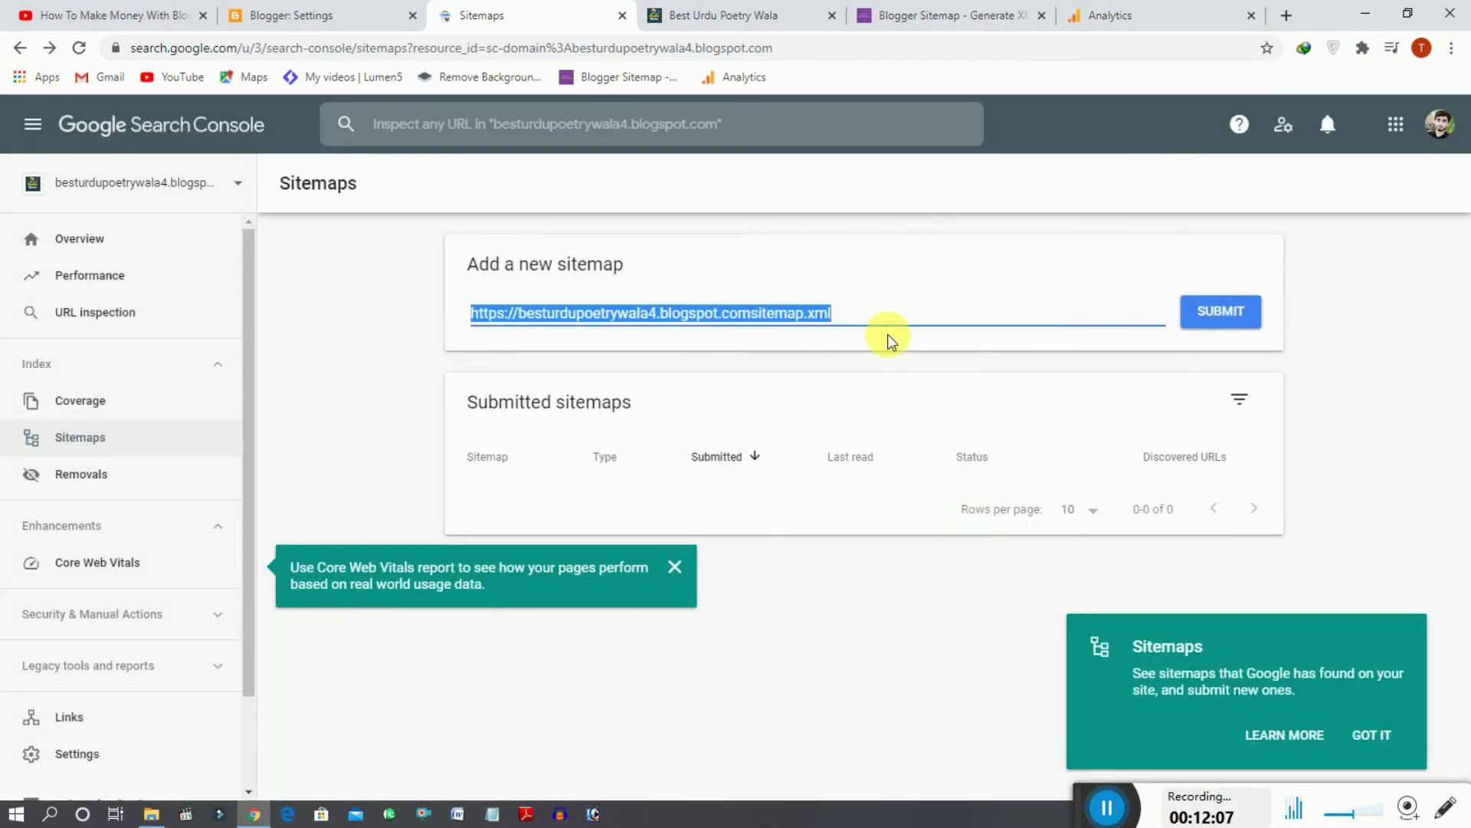
pyautogui.click(887, 320)
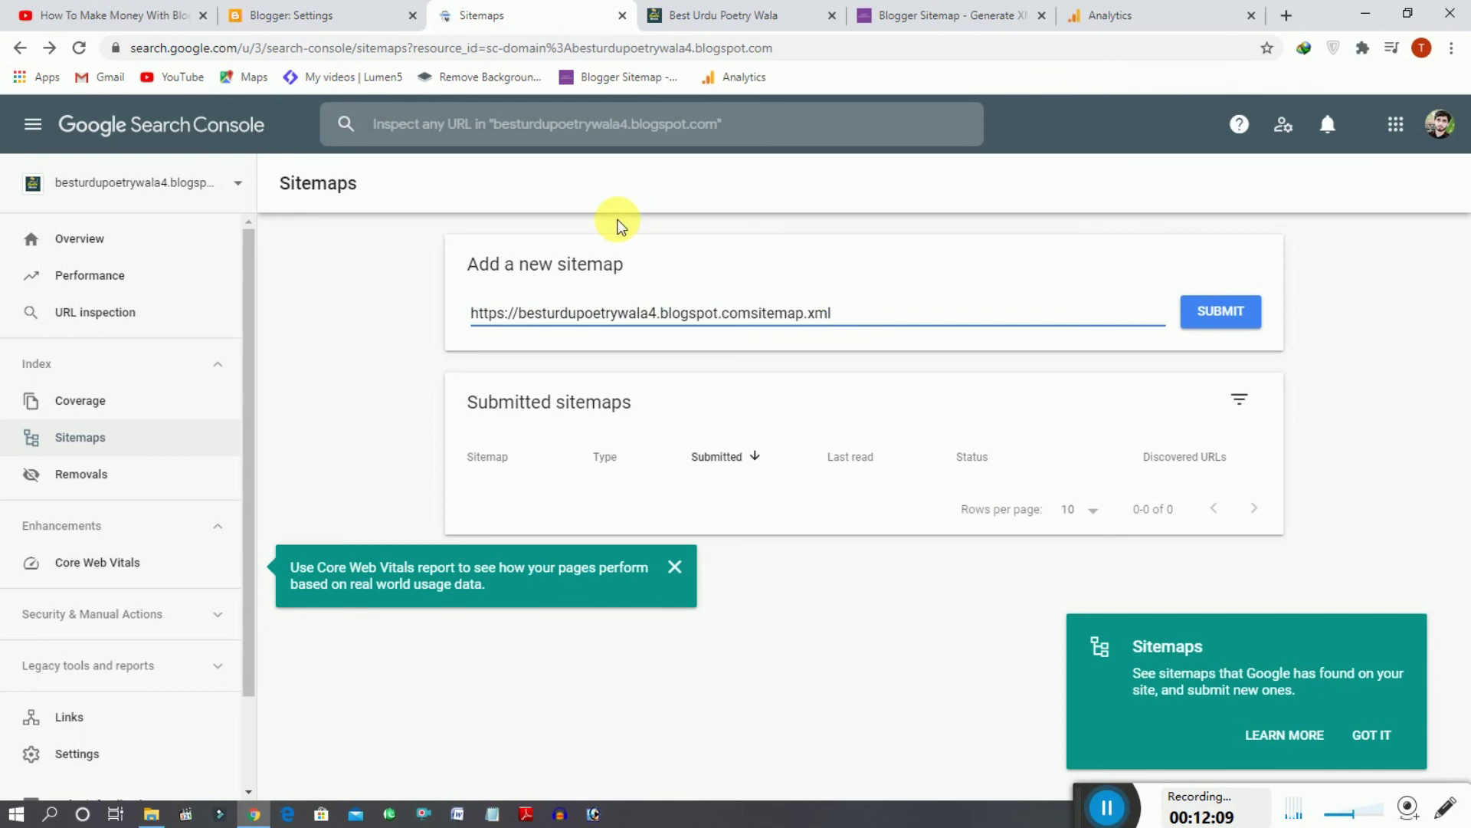
# Leave the Sitemaps page and return to the property's Overview in Search Console
pyautogui.click(328, 11)
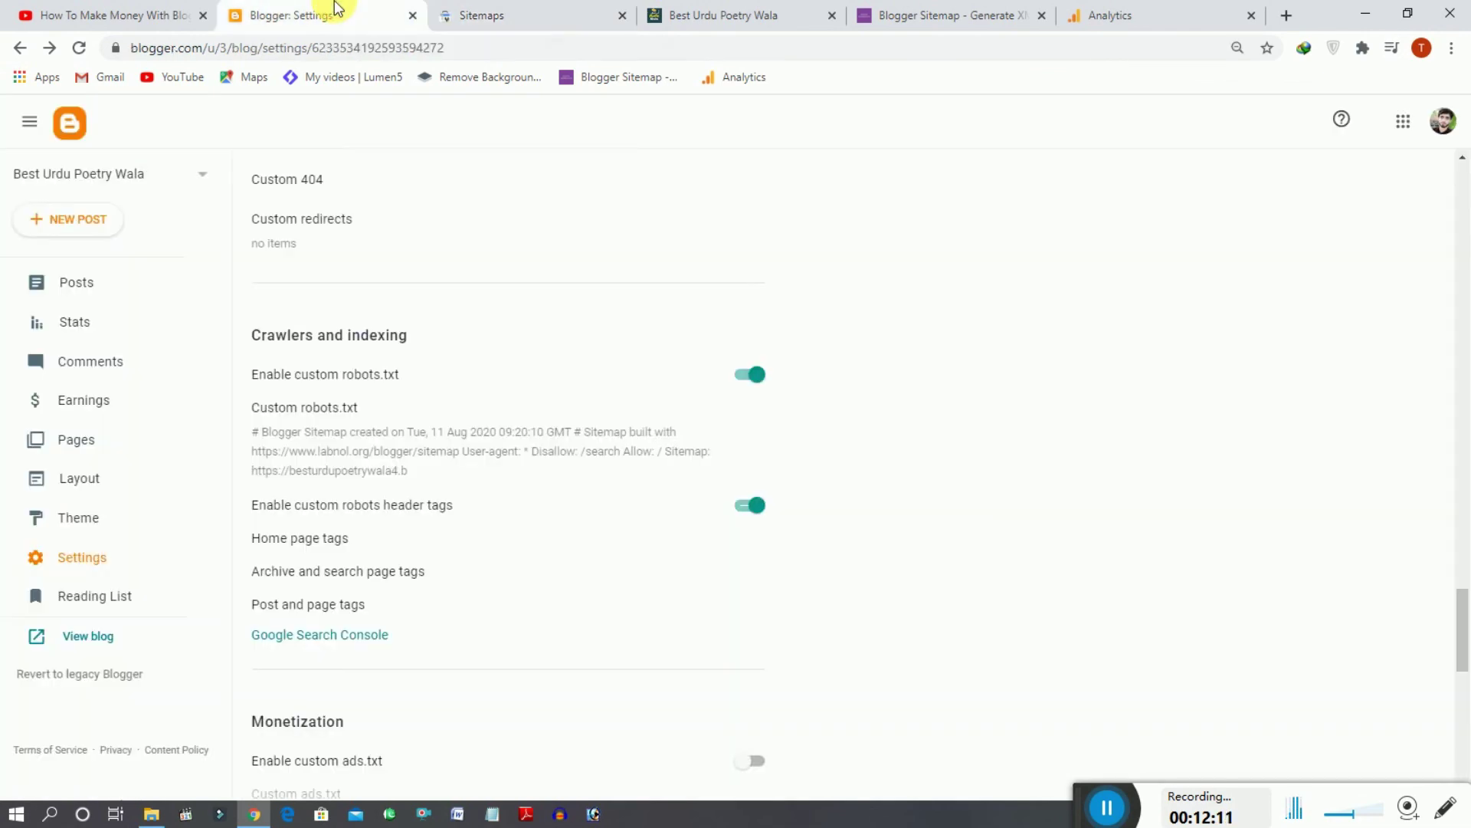
pyautogui.click(703, 9)
pyautogui.click(245, 17)
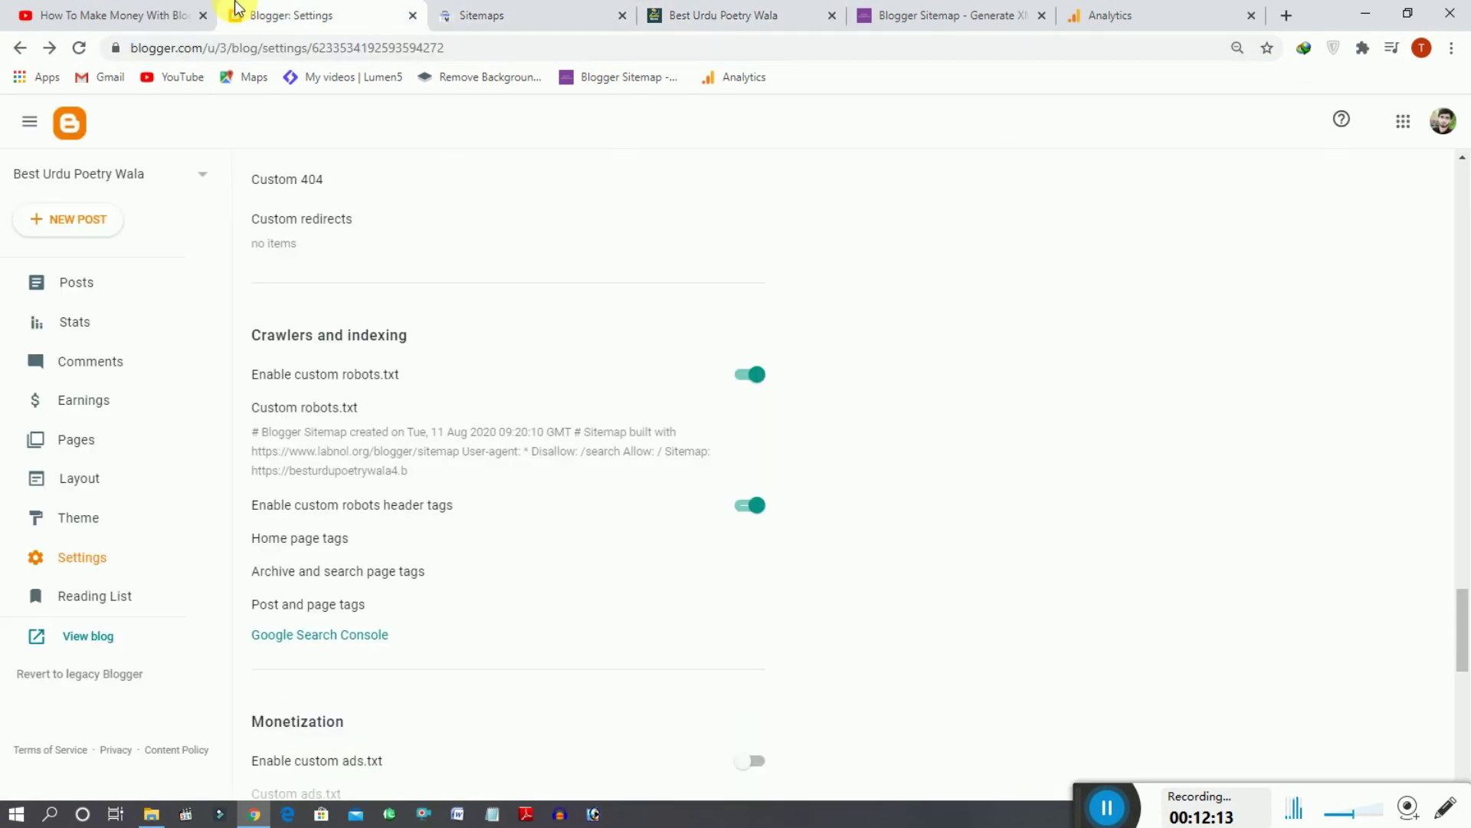
pyautogui.click(503, 11)
pyautogui.click(67, 243)
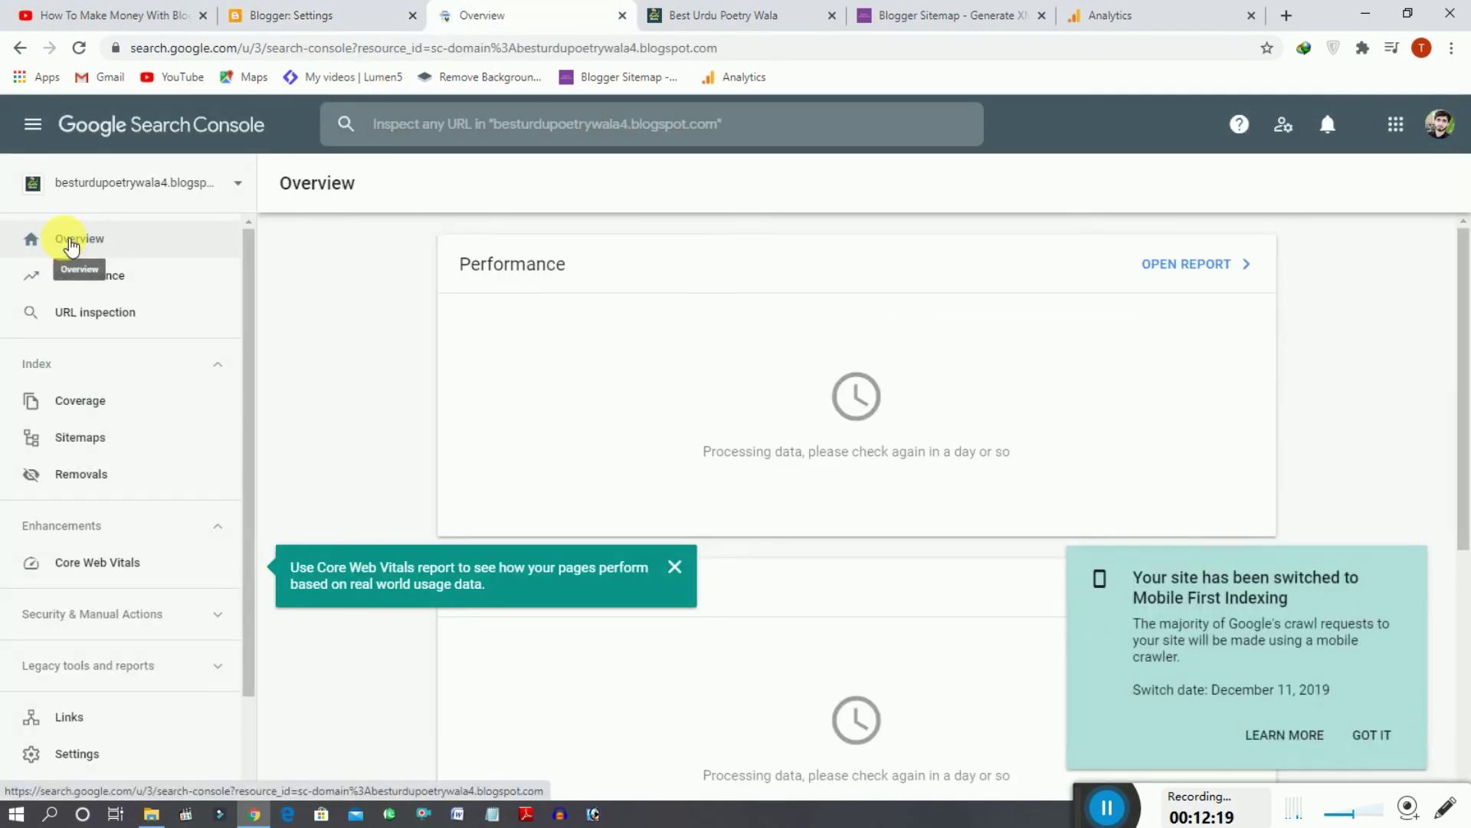
# Return to the Blogger settings and review them from the Basic section down to the Email section
pyautogui.click(291, 9)
pyautogui.click(651, 13)
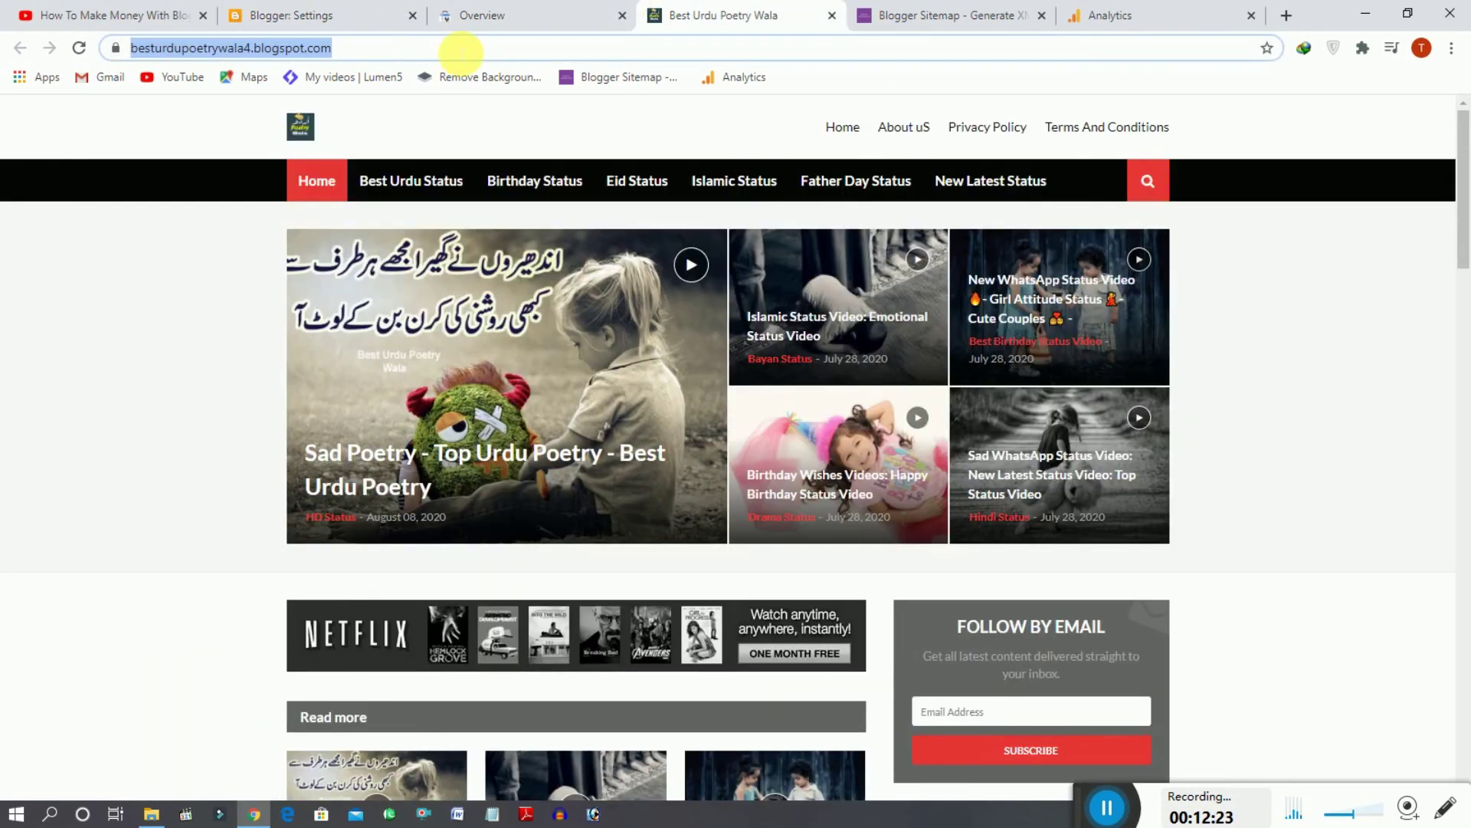
pyautogui.click(305, 13)
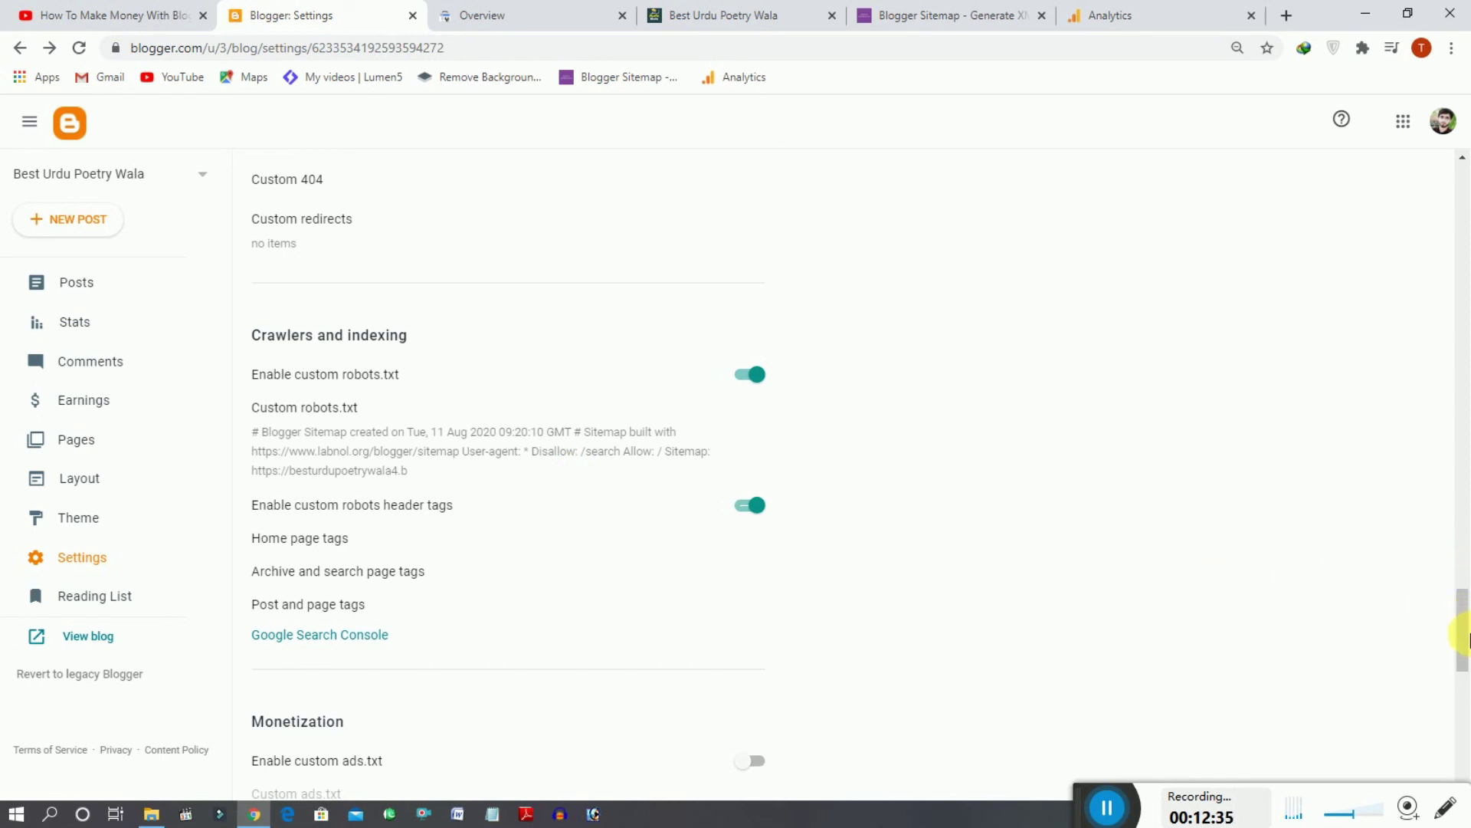
pyautogui.moveTo(1465, 644); pyautogui.dragTo(1463, 241)
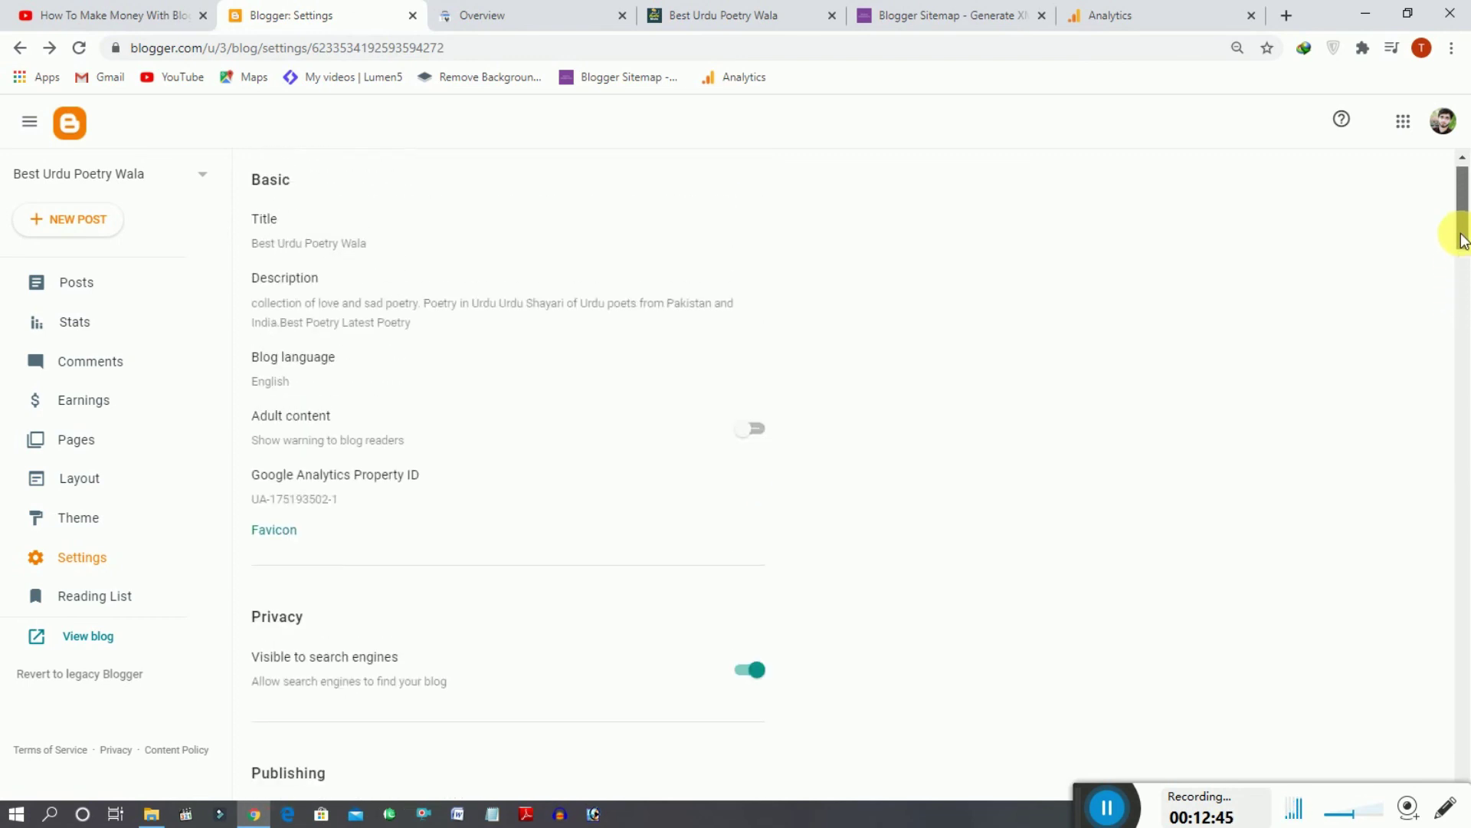
pyautogui.moveTo(1463, 242); pyautogui.dragTo(1465, 503)
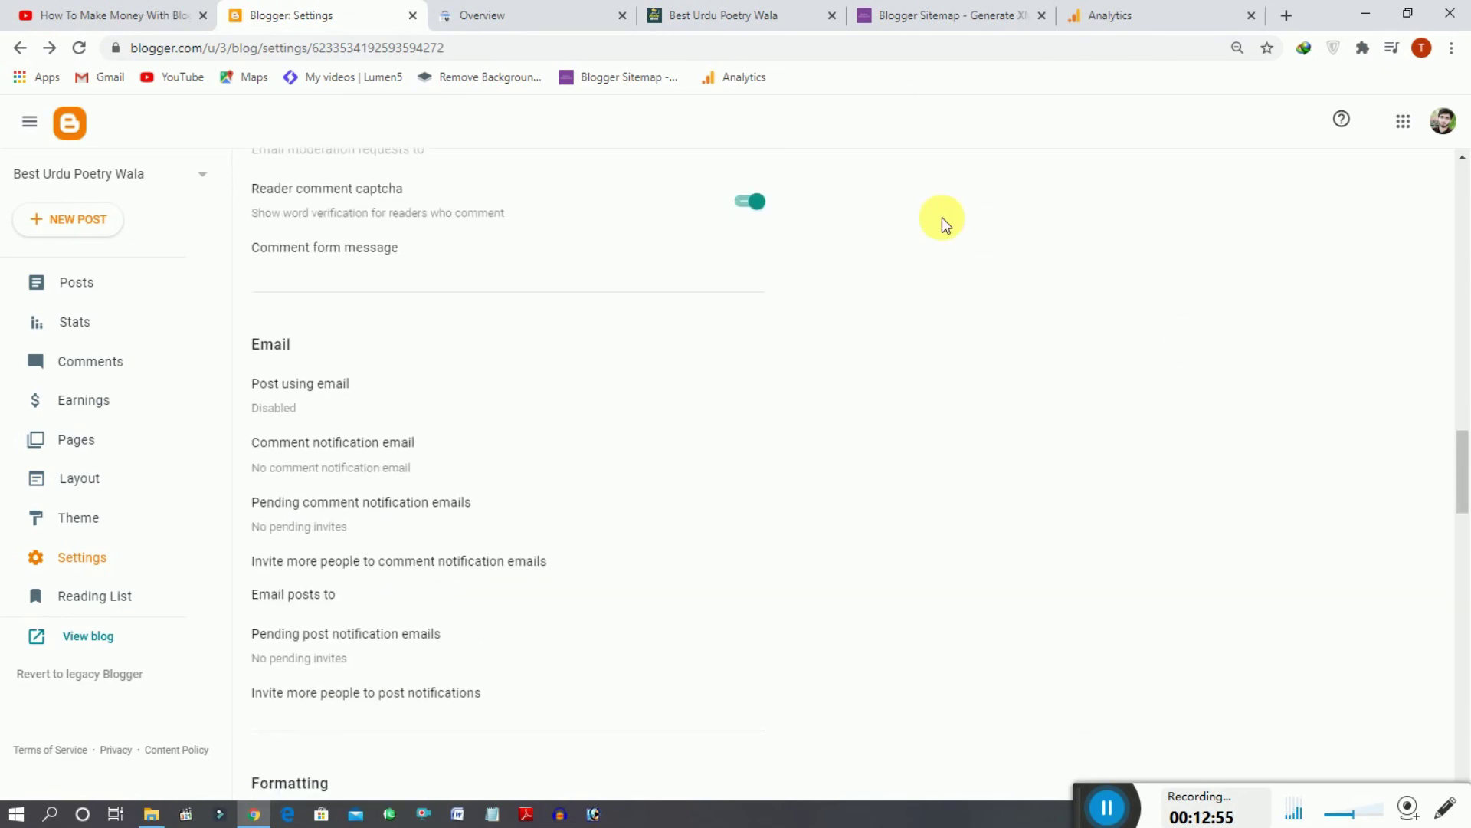
# Revisit the blog, sitemap generator, Analytics, Search Console and Blogger settings pages, ending on the YouTube video about making money with Blogger
pyautogui.click(743, 11)
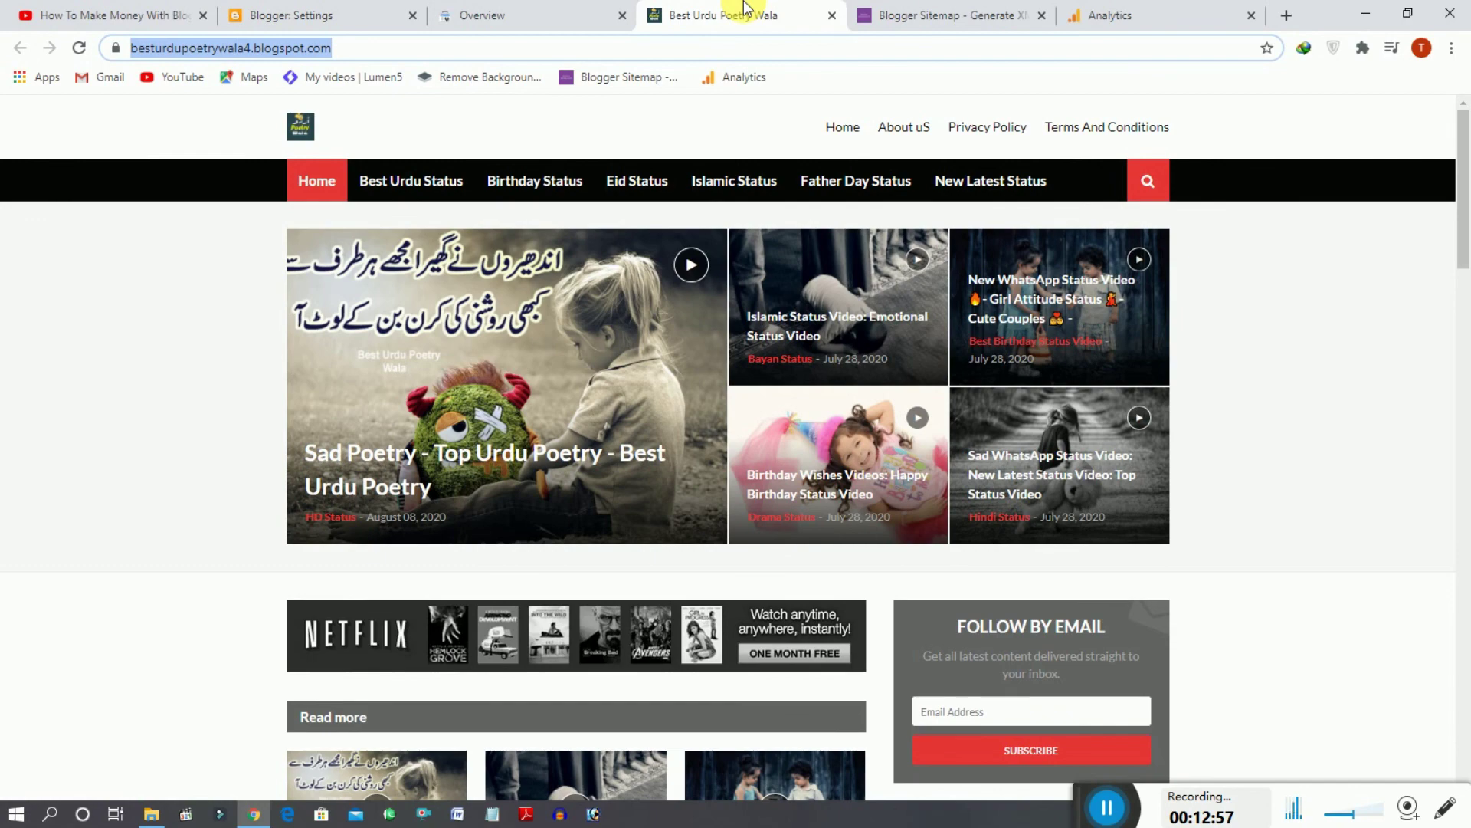
pyautogui.click(874, 10)
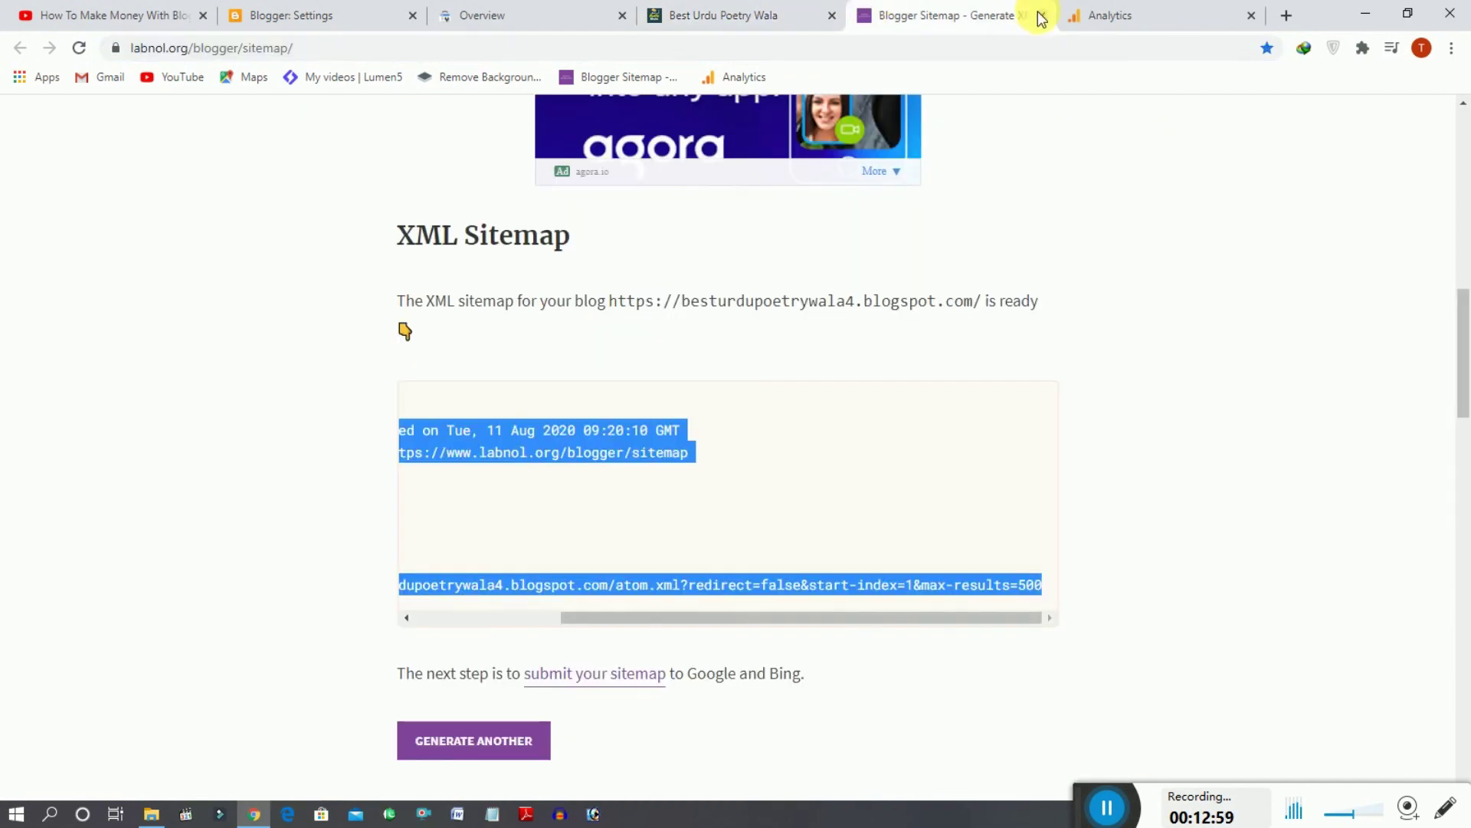
pyautogui.click(1077, 14)
pyautogui.click(948, 10)
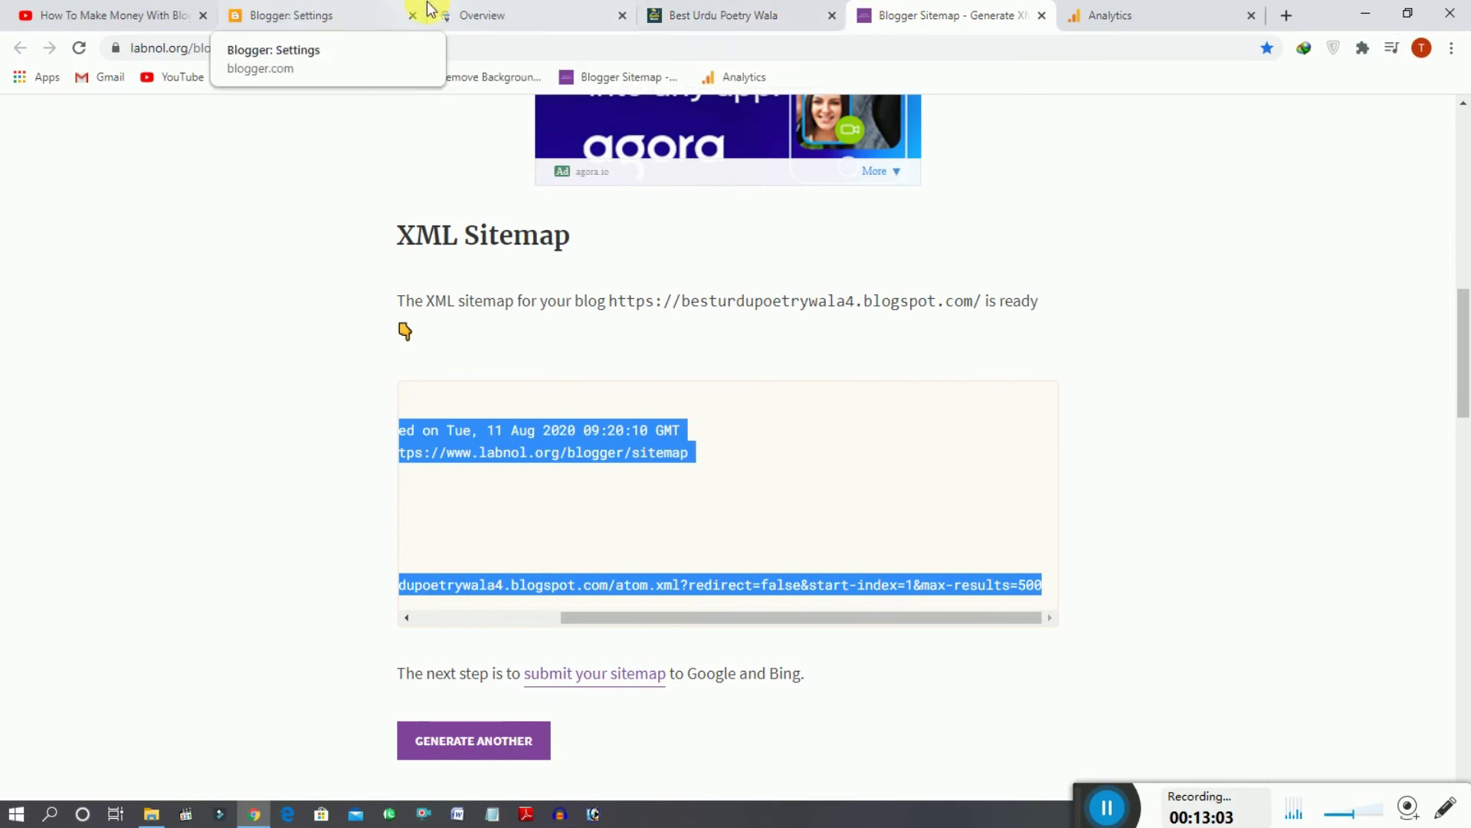
pyautogui.click(509, 10)
pyautogui.click(312, 7)
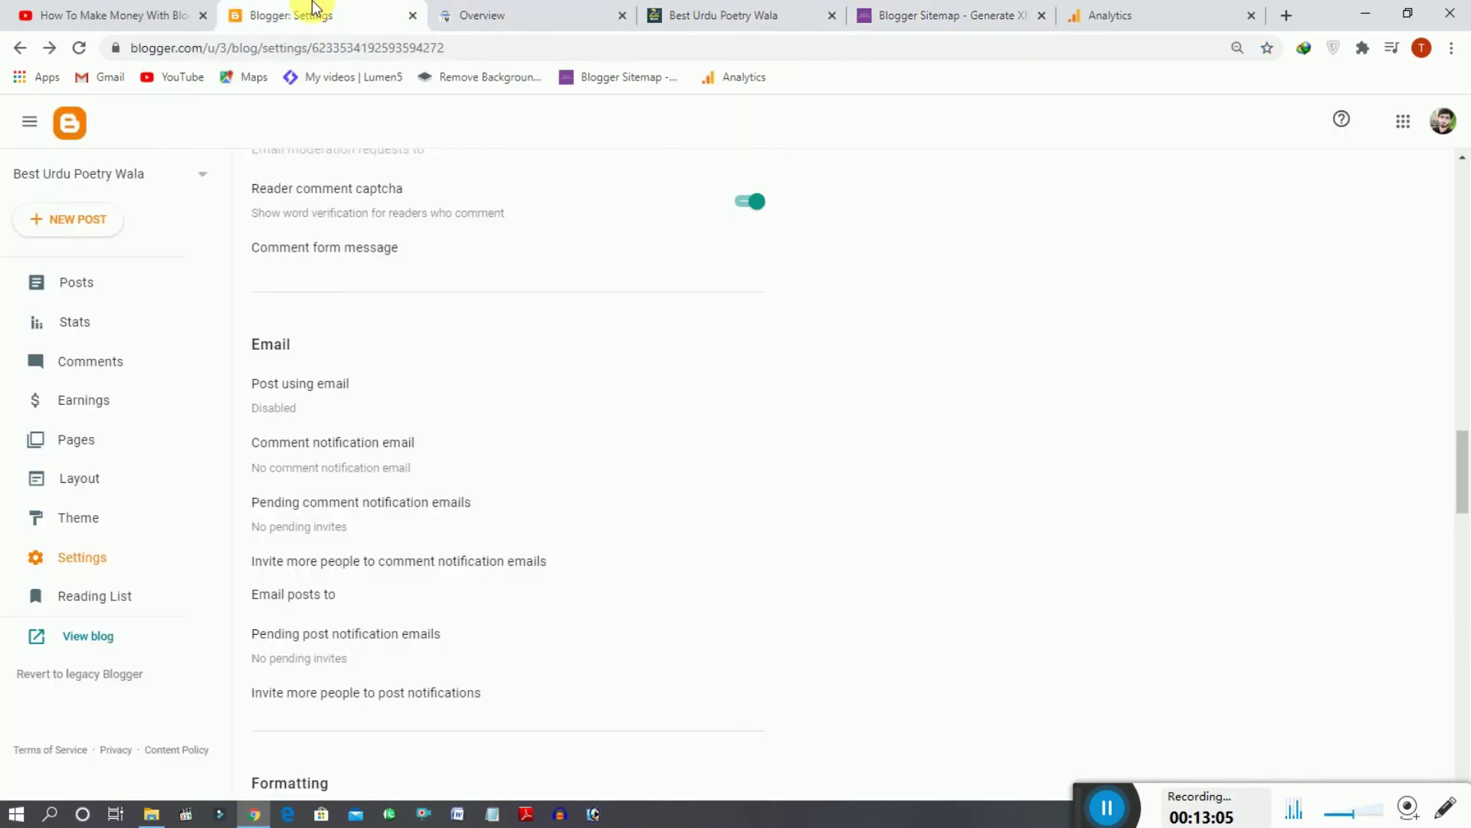
pyautogui.click(105, 9)
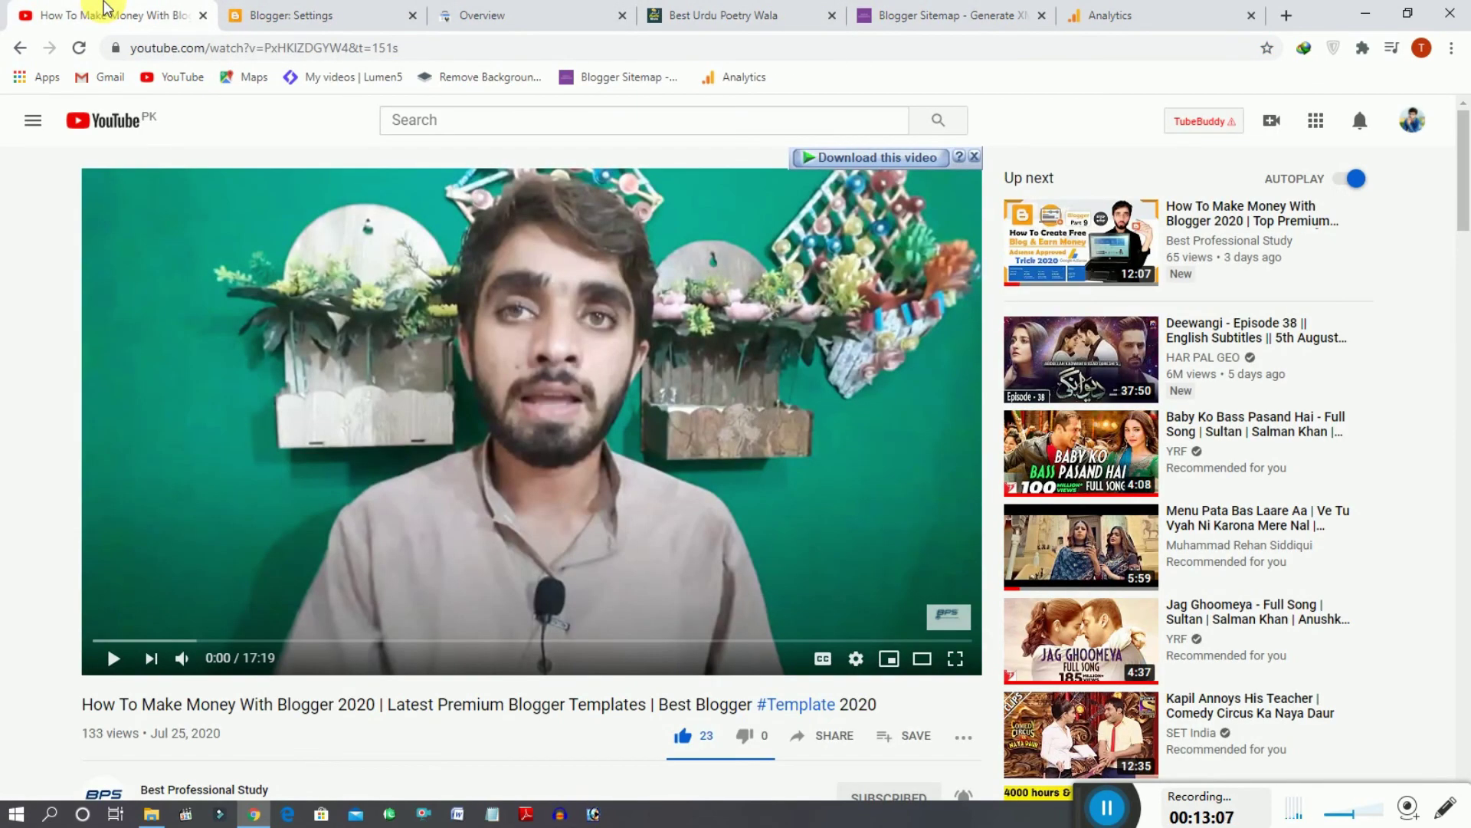